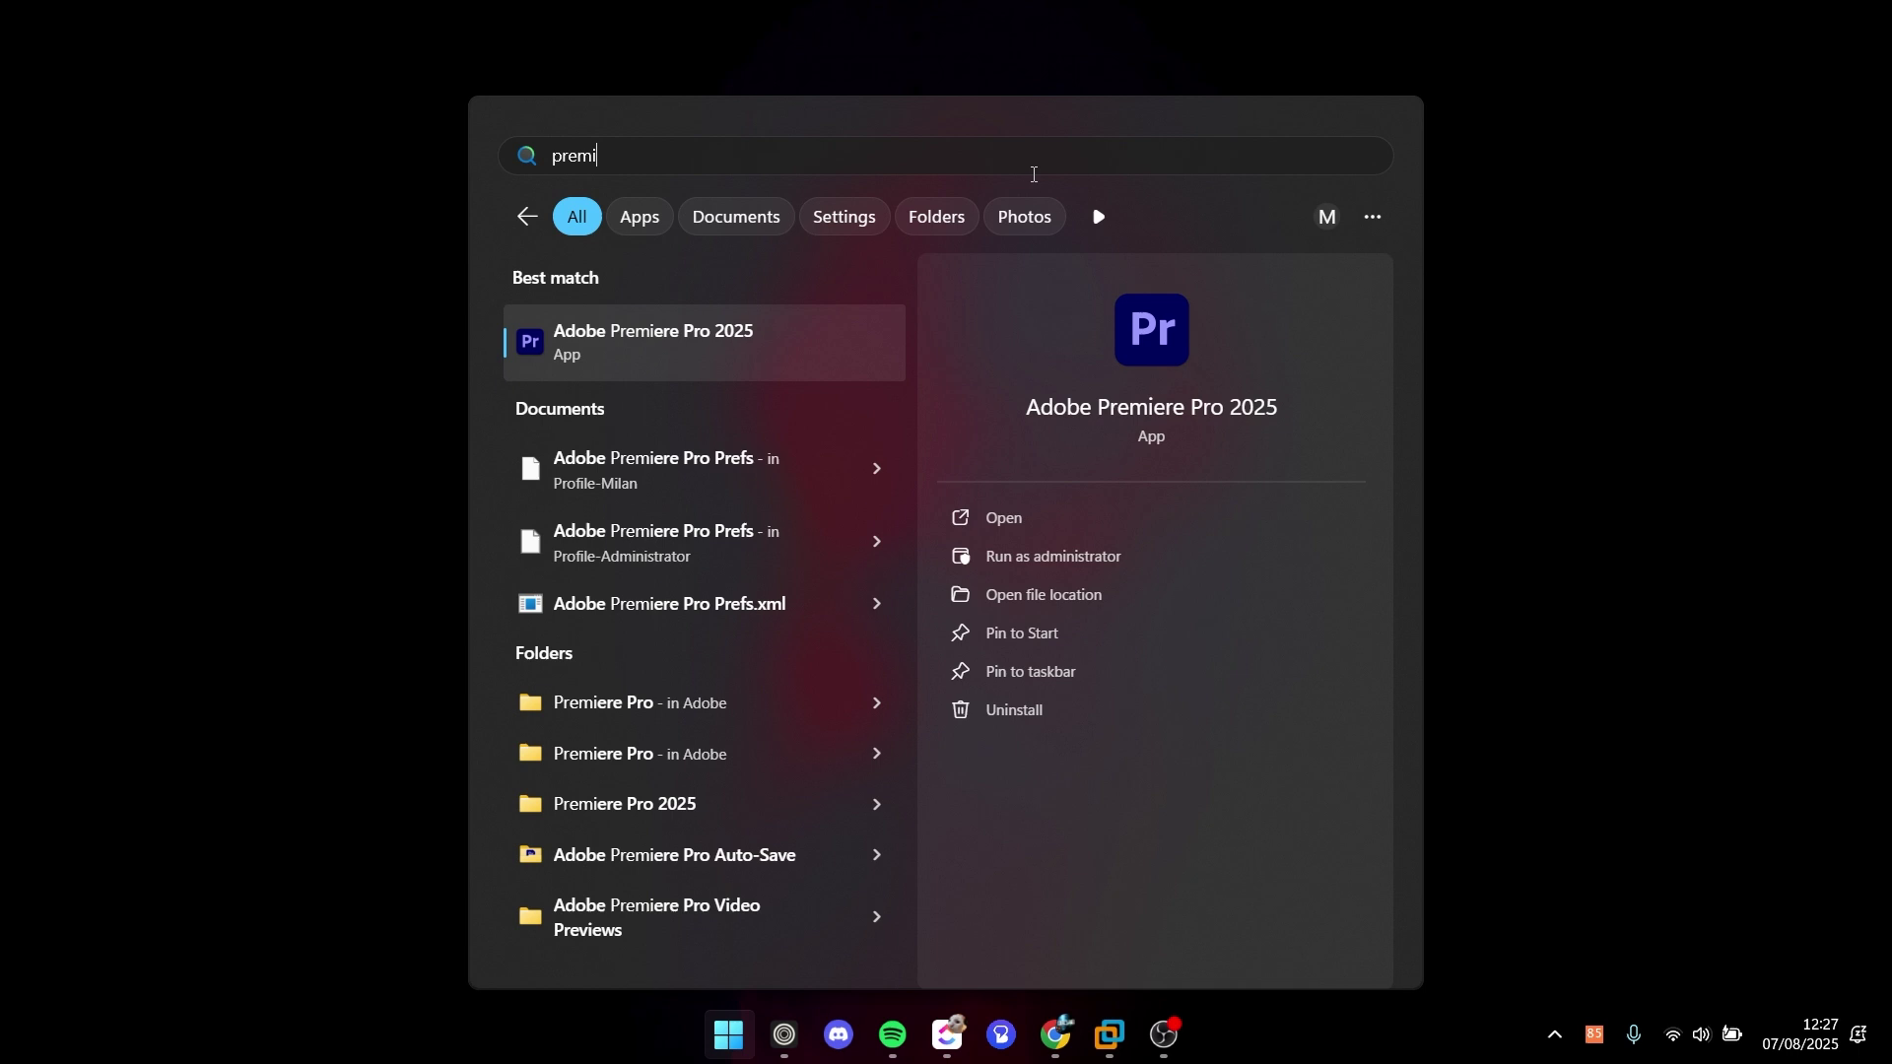
# Step: Search the Start menu for 'photoshop' to check the installed apps
pyautogui.write('photoshop')
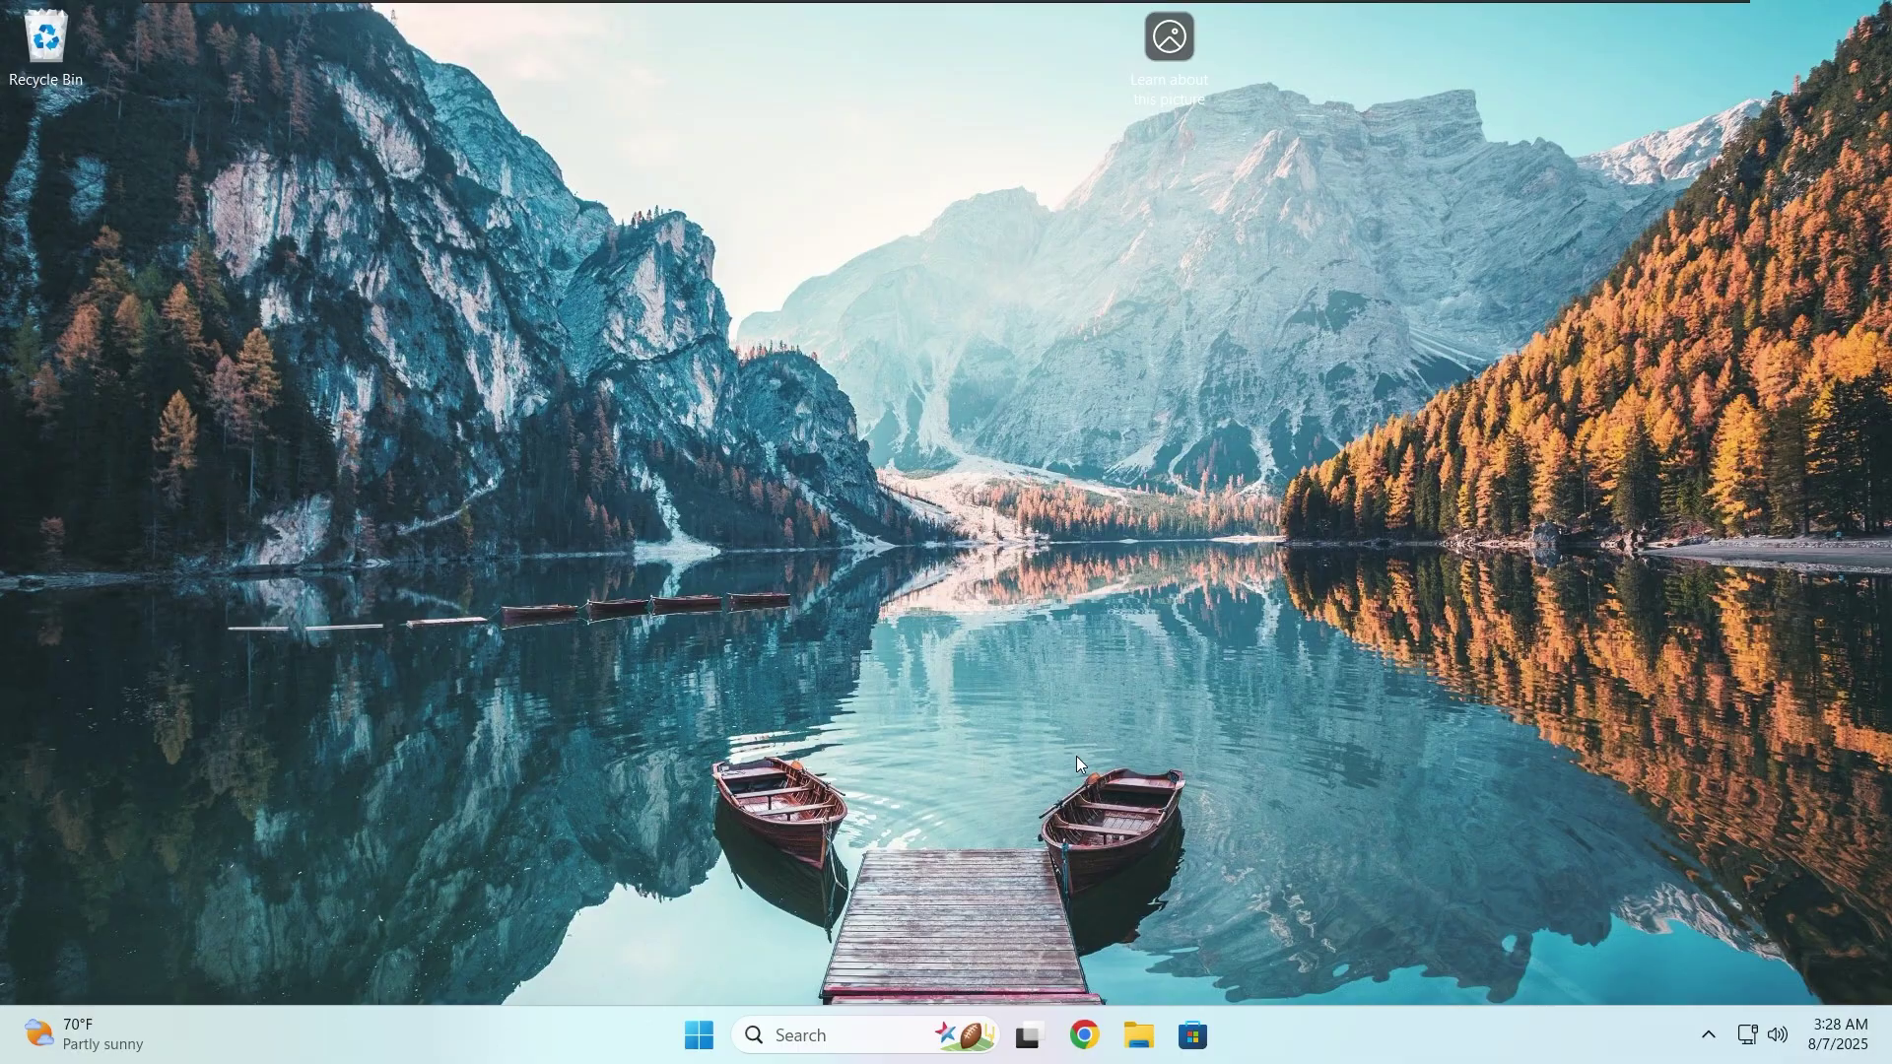
# Step: Search Google in a new Chrome tab for 'creative cloud app'
pyautogui.click(1073, 1021)
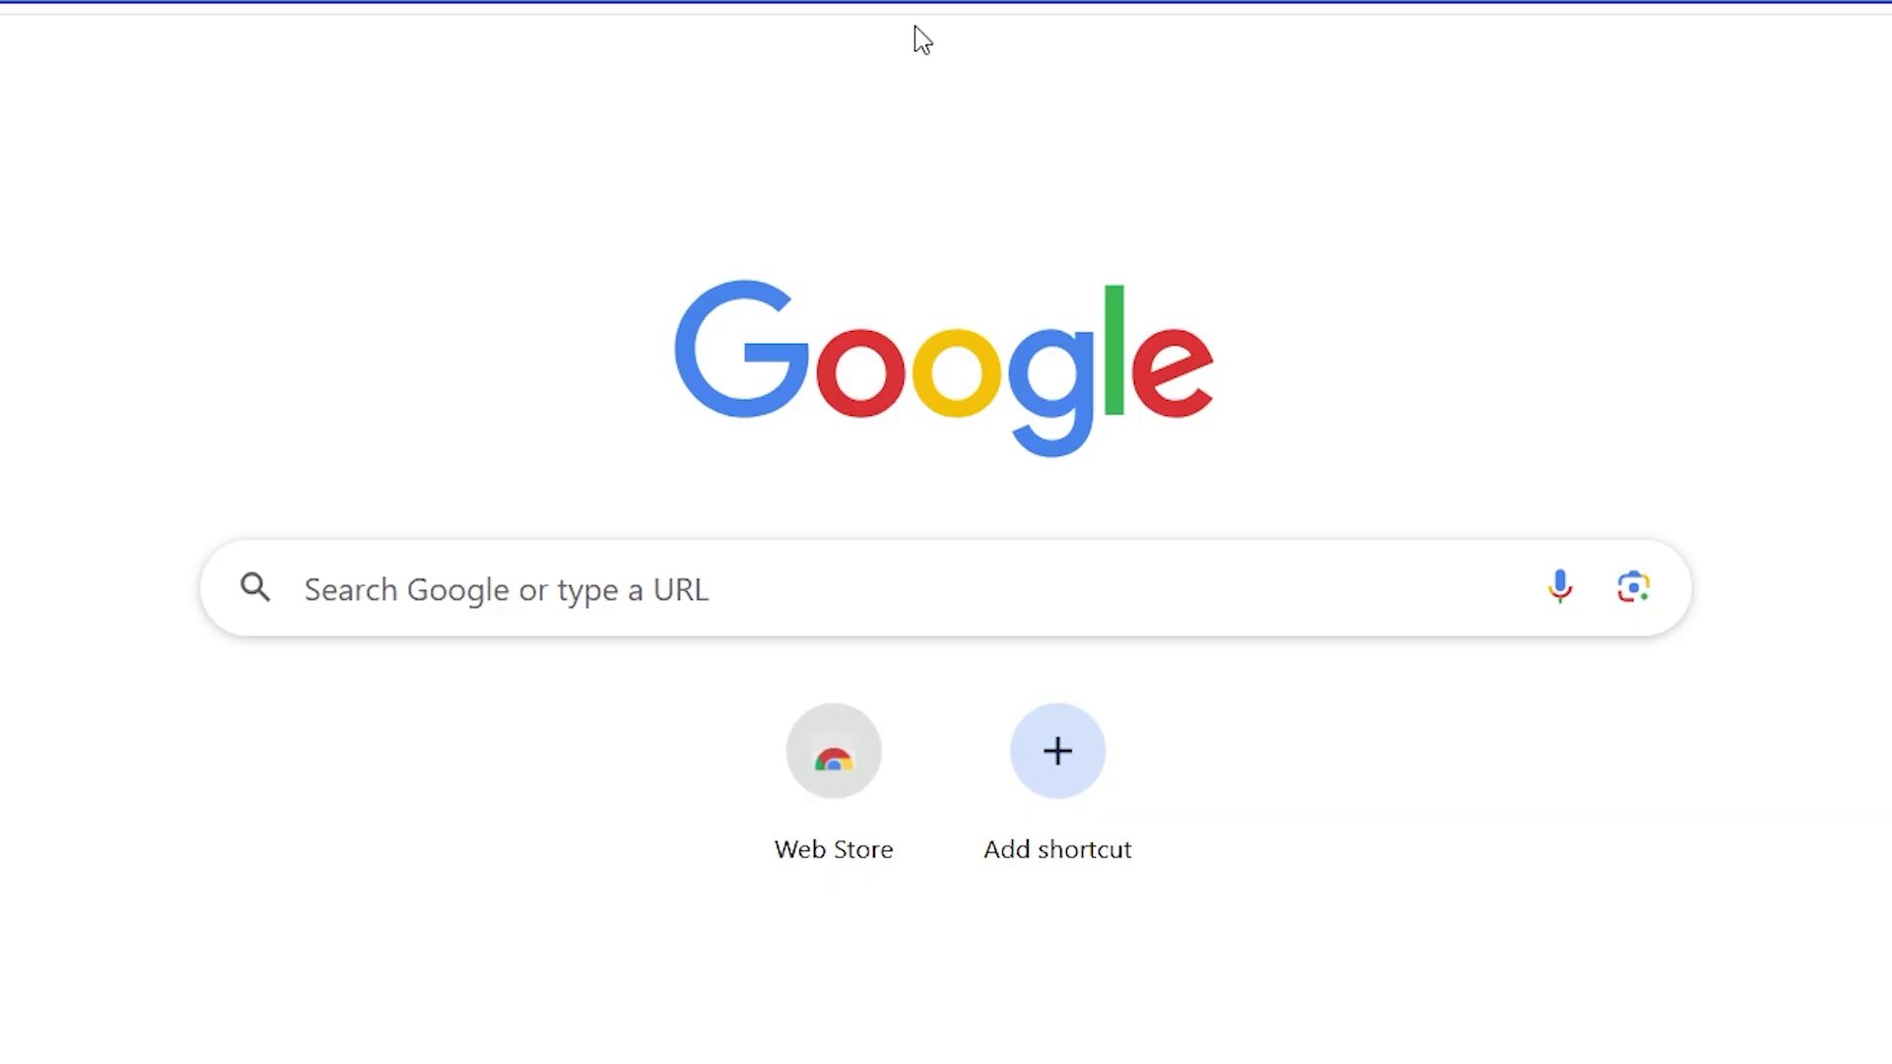
pyautogui.click(867, 564)
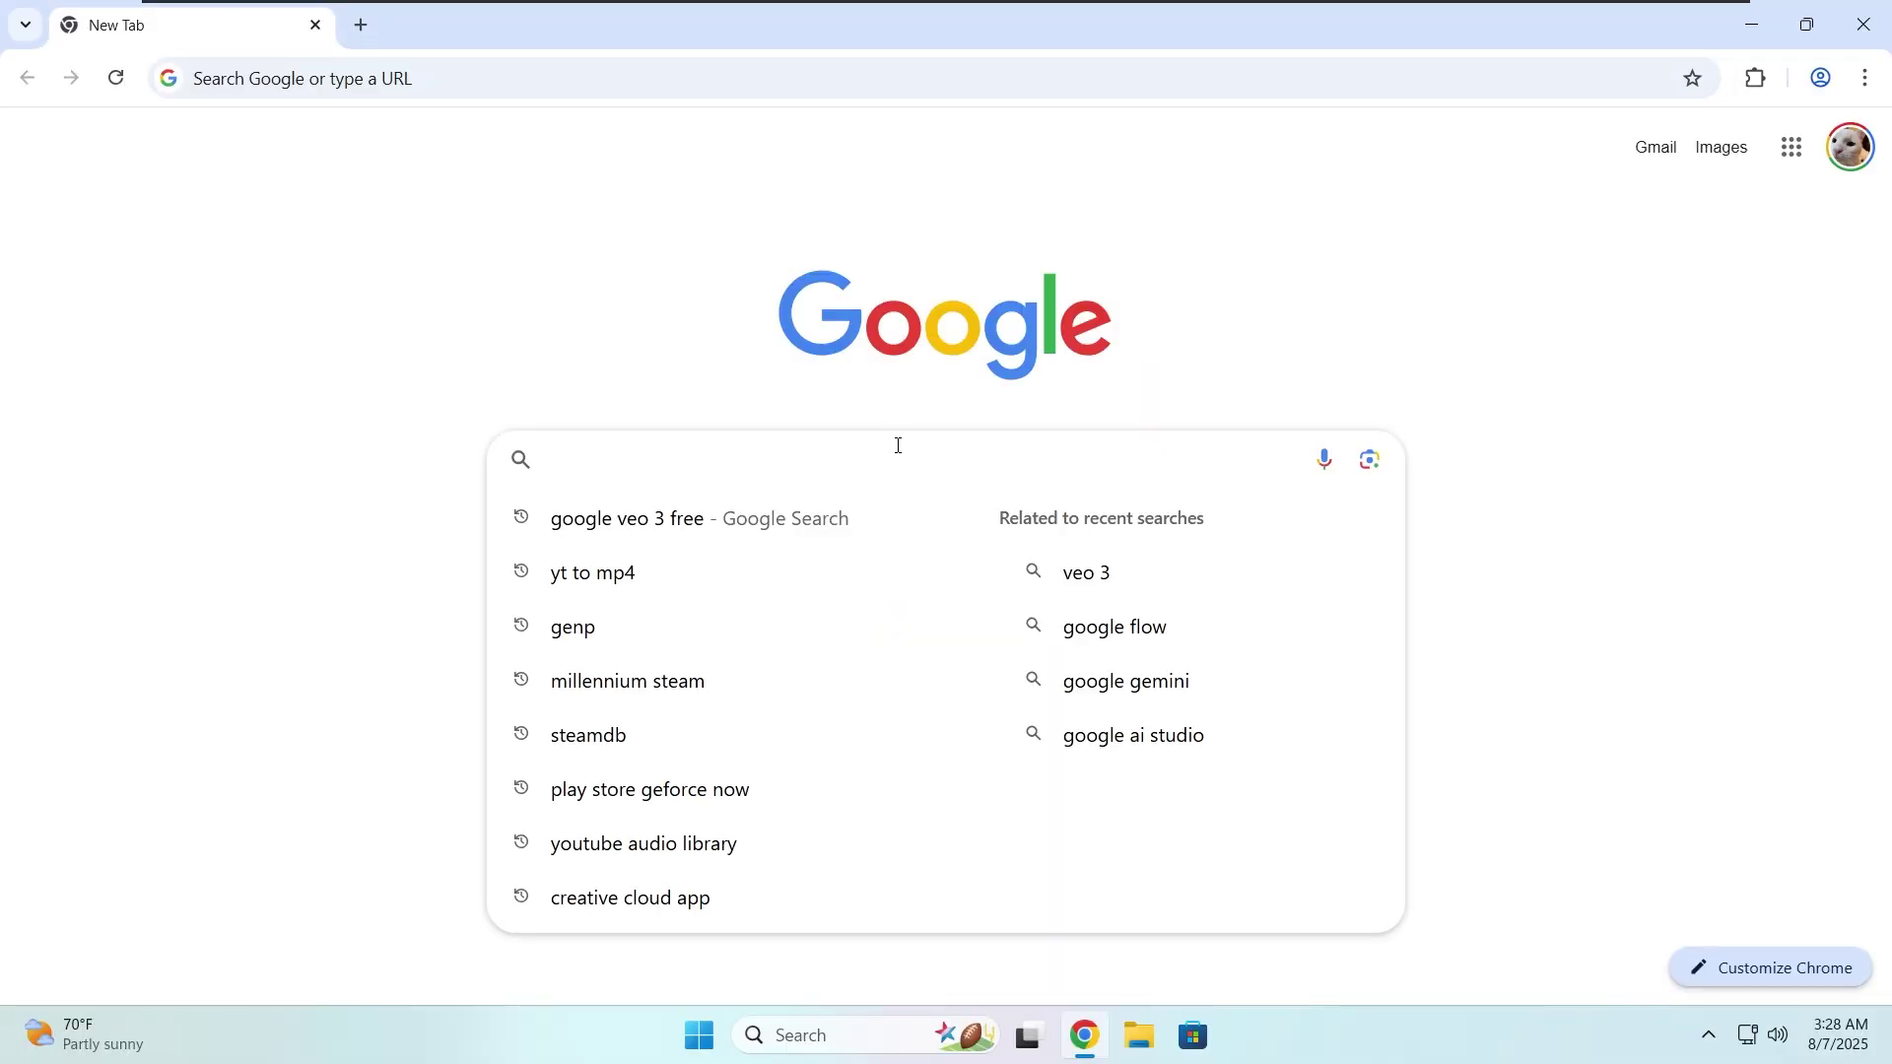
pyautogui.write('creative cloud app')
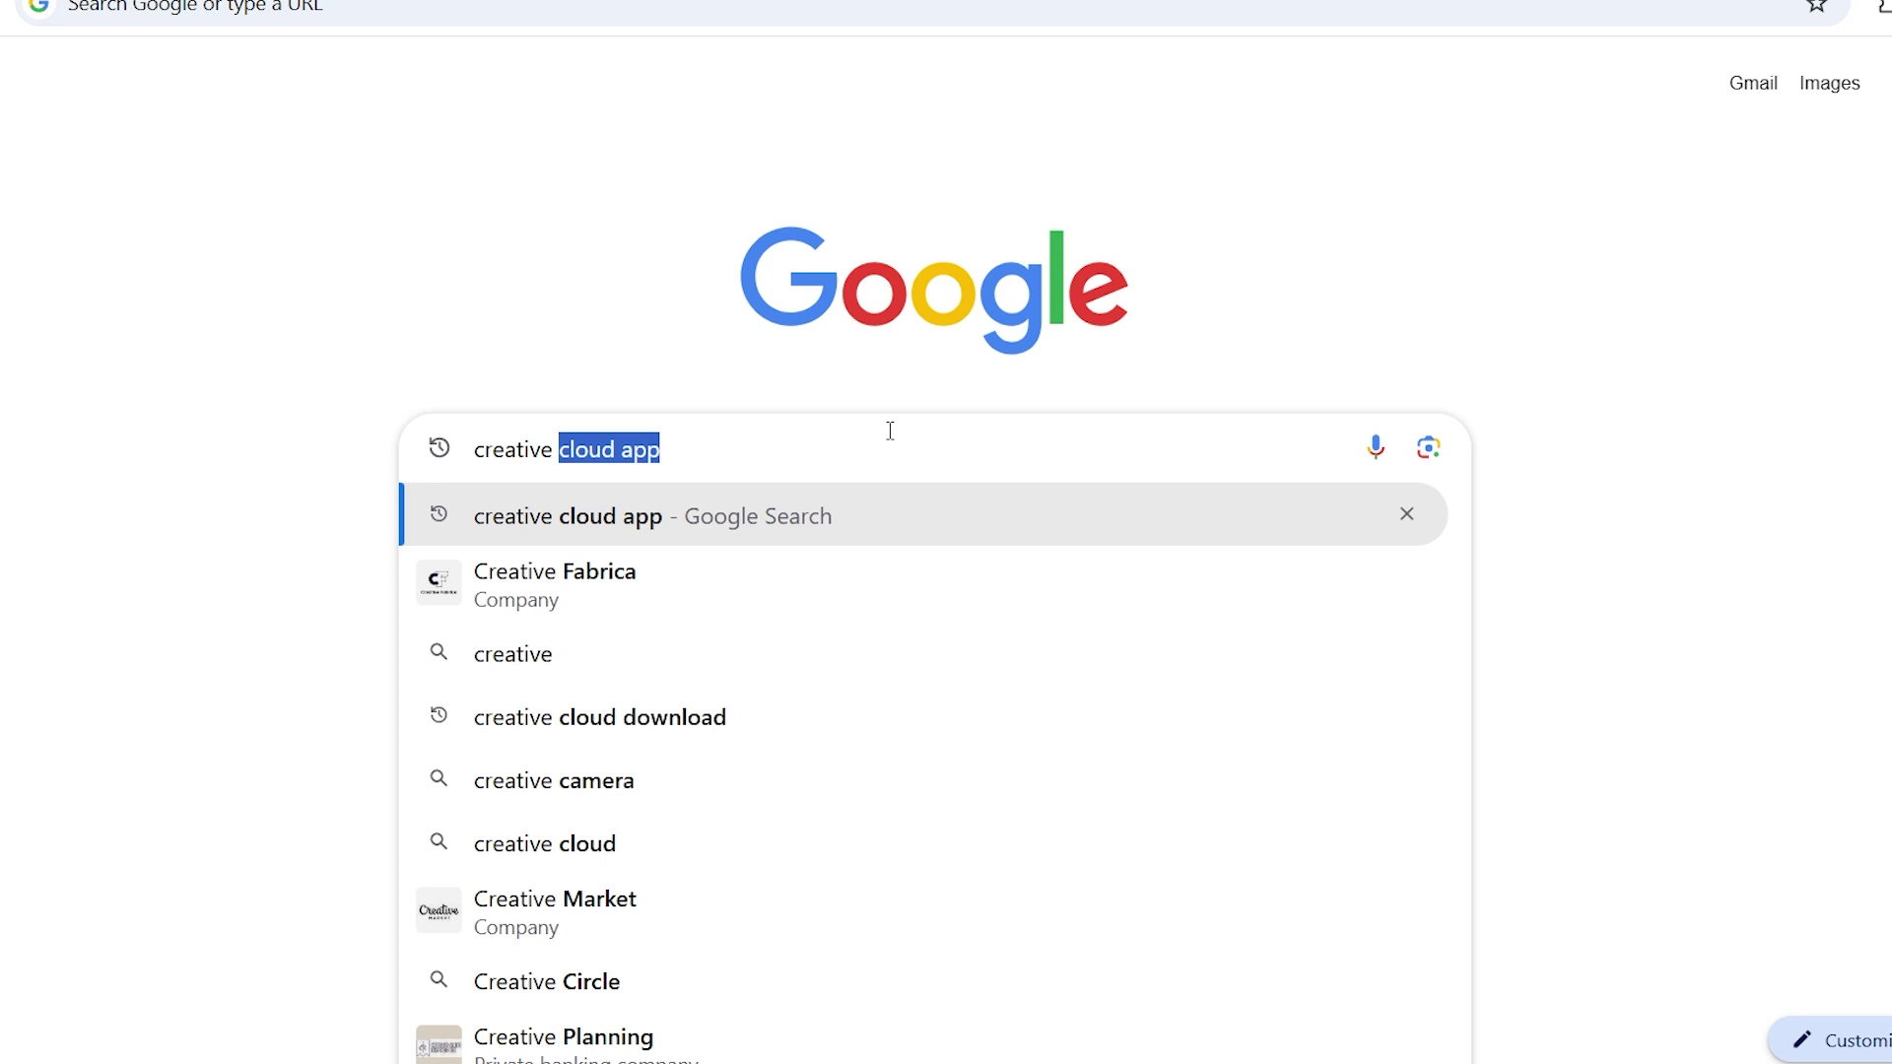
pyautogui.press('Down')
pyautogui.press('Up')
pyautogui.press('Return')
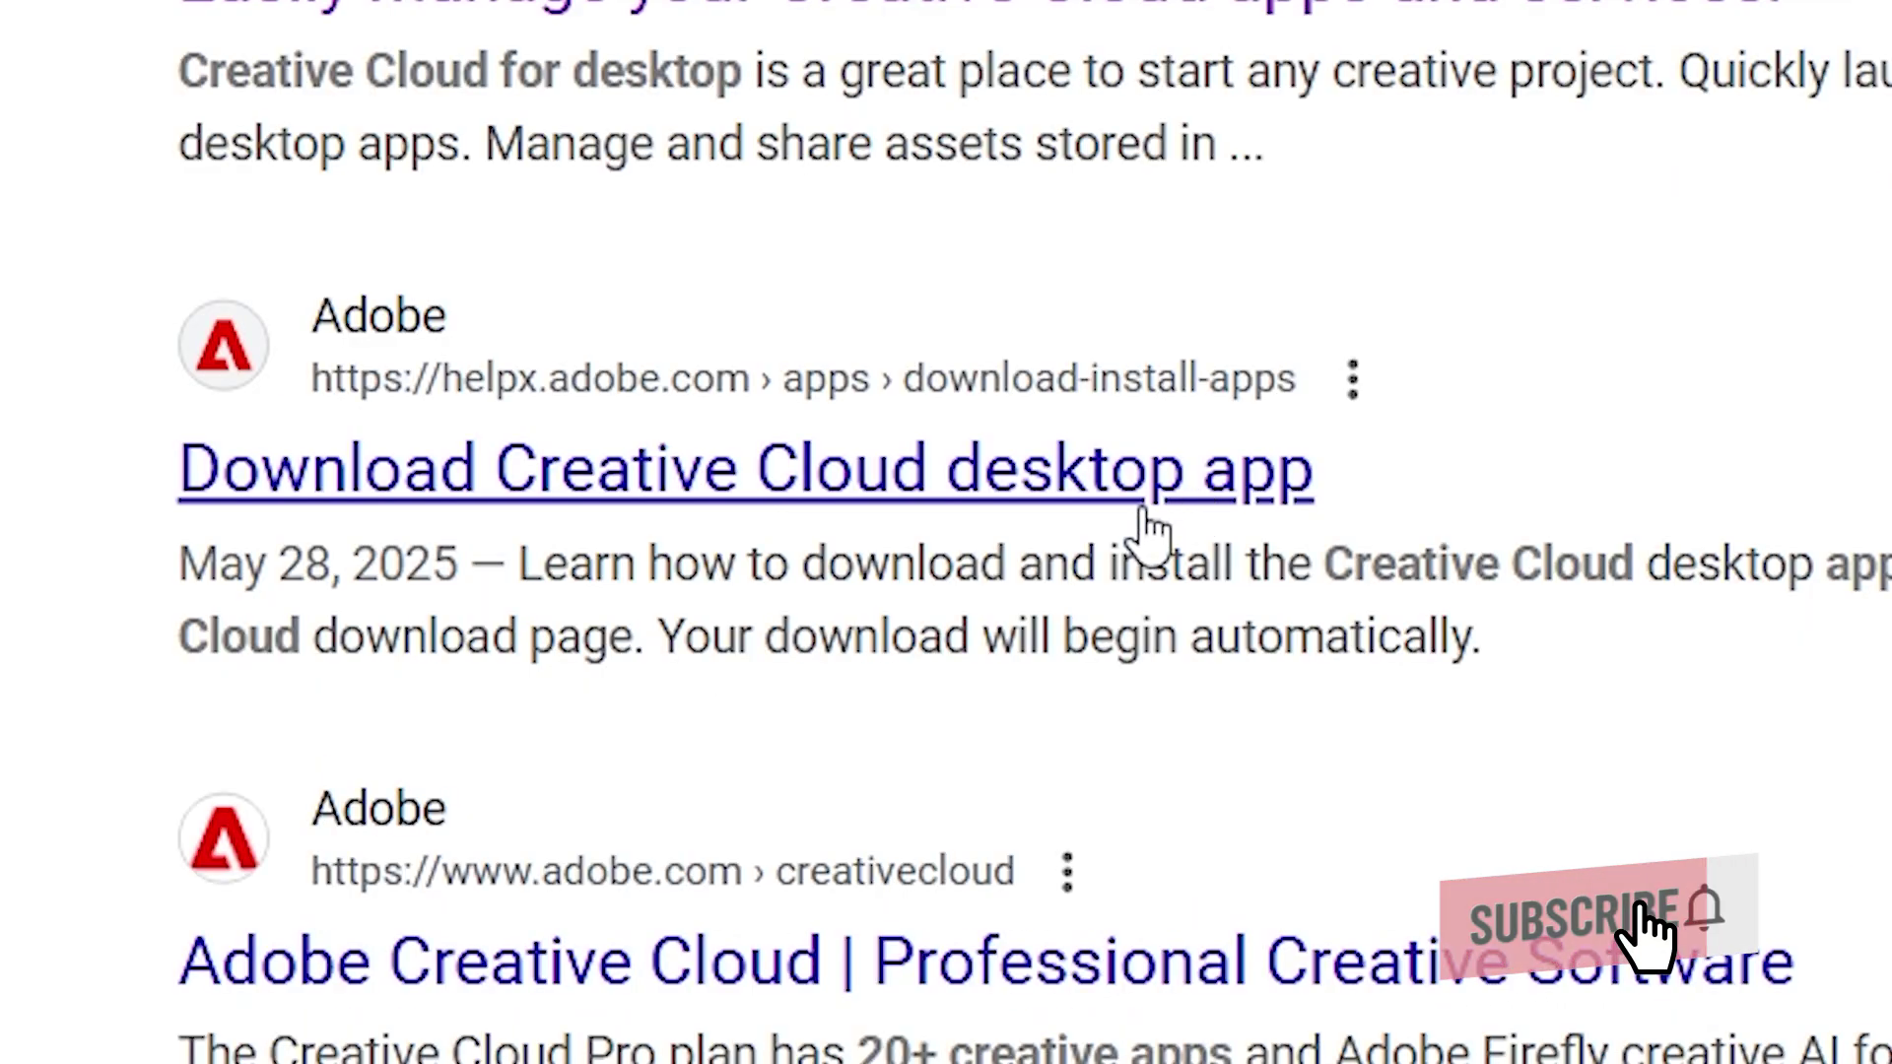
# Step: Download Creative_Cloud_Set-Up.exe from Adobe's download page and run it from Downloads
pyautogui.click(1034, 498)
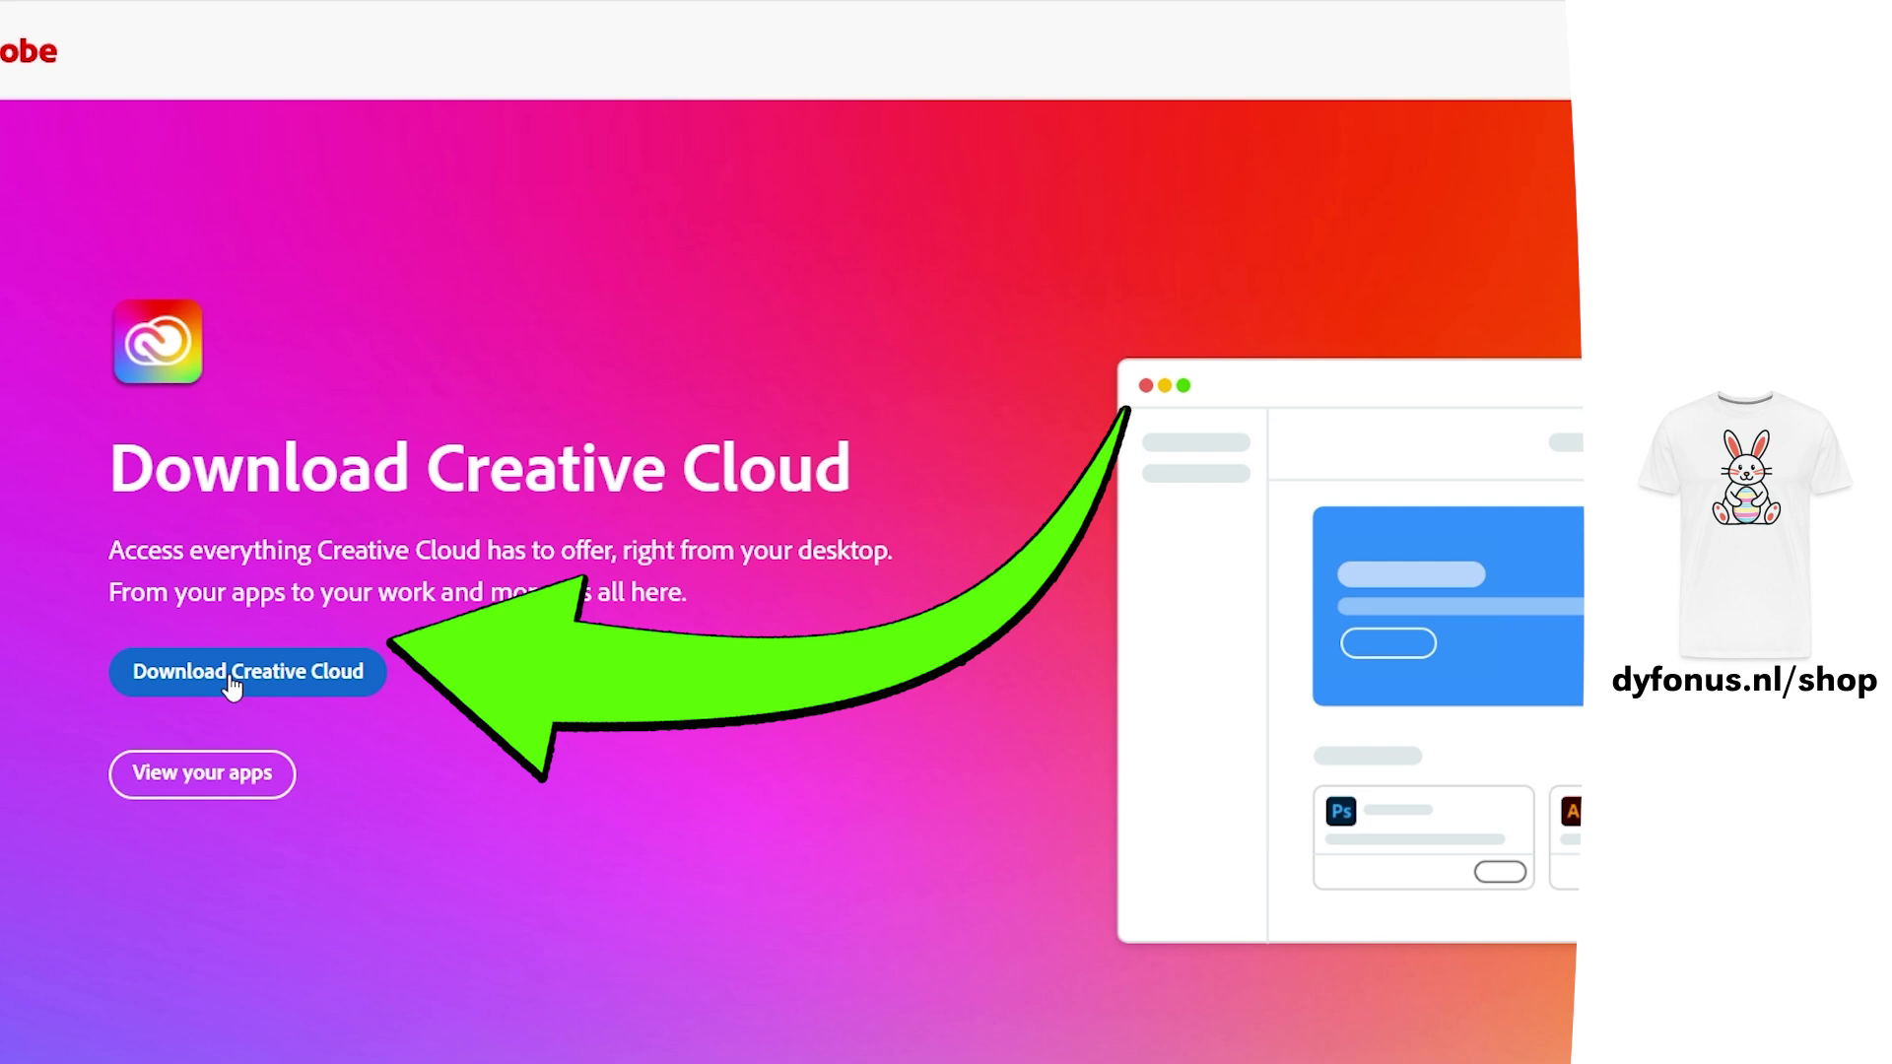
pyautogui.click(217, 685)
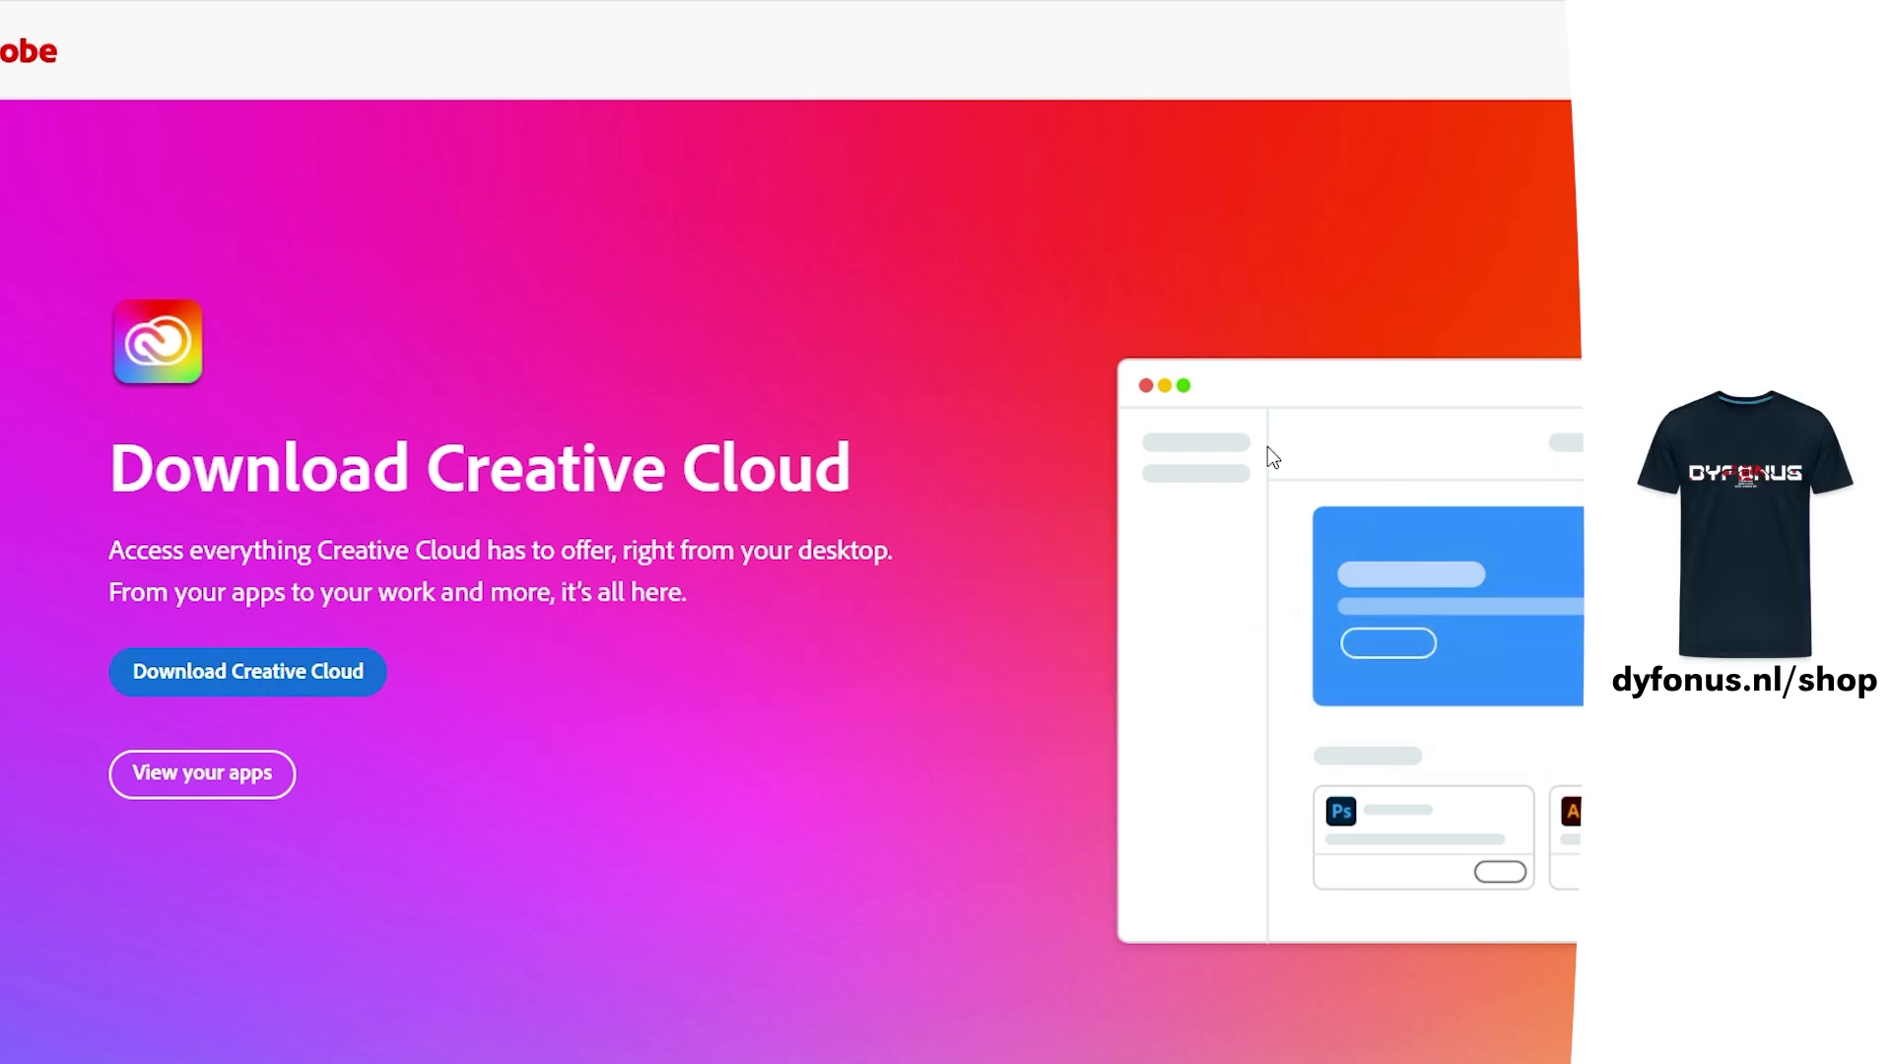
pyautogui.click(1419, 92)
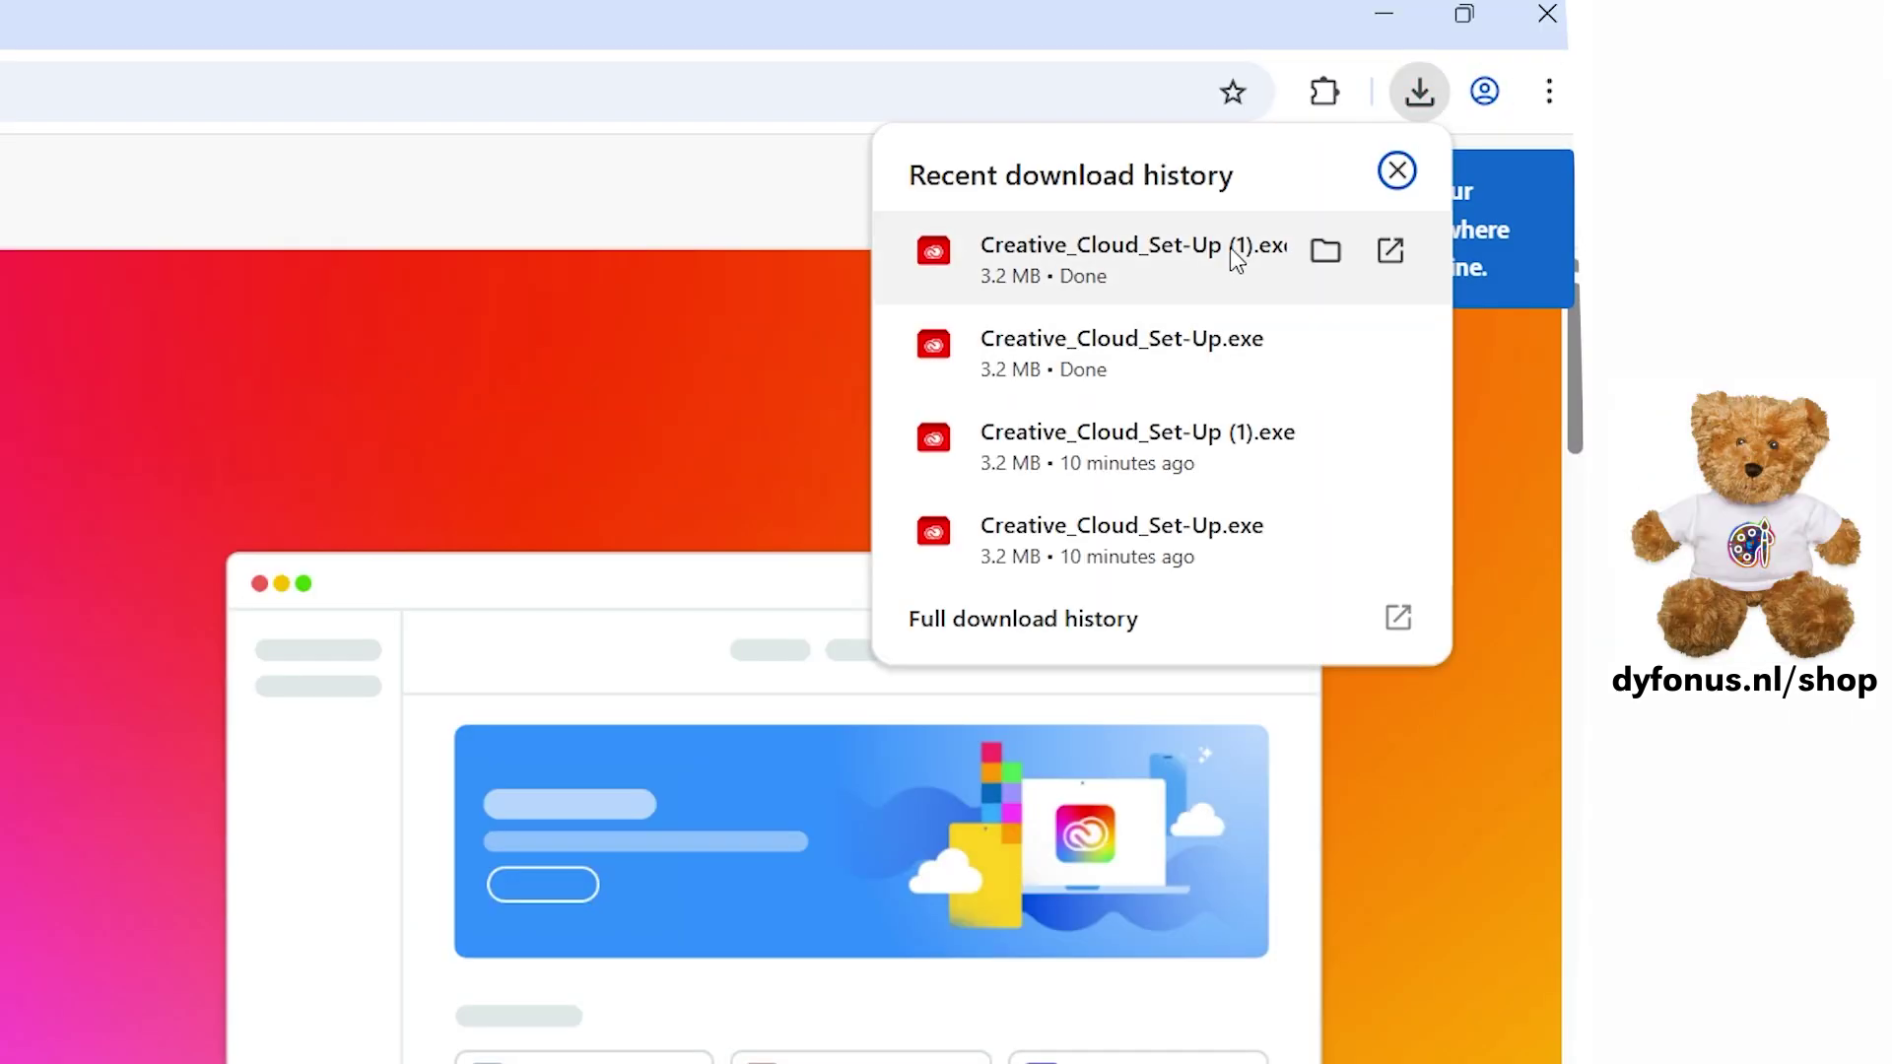
pyautogui.click(1049, 266)
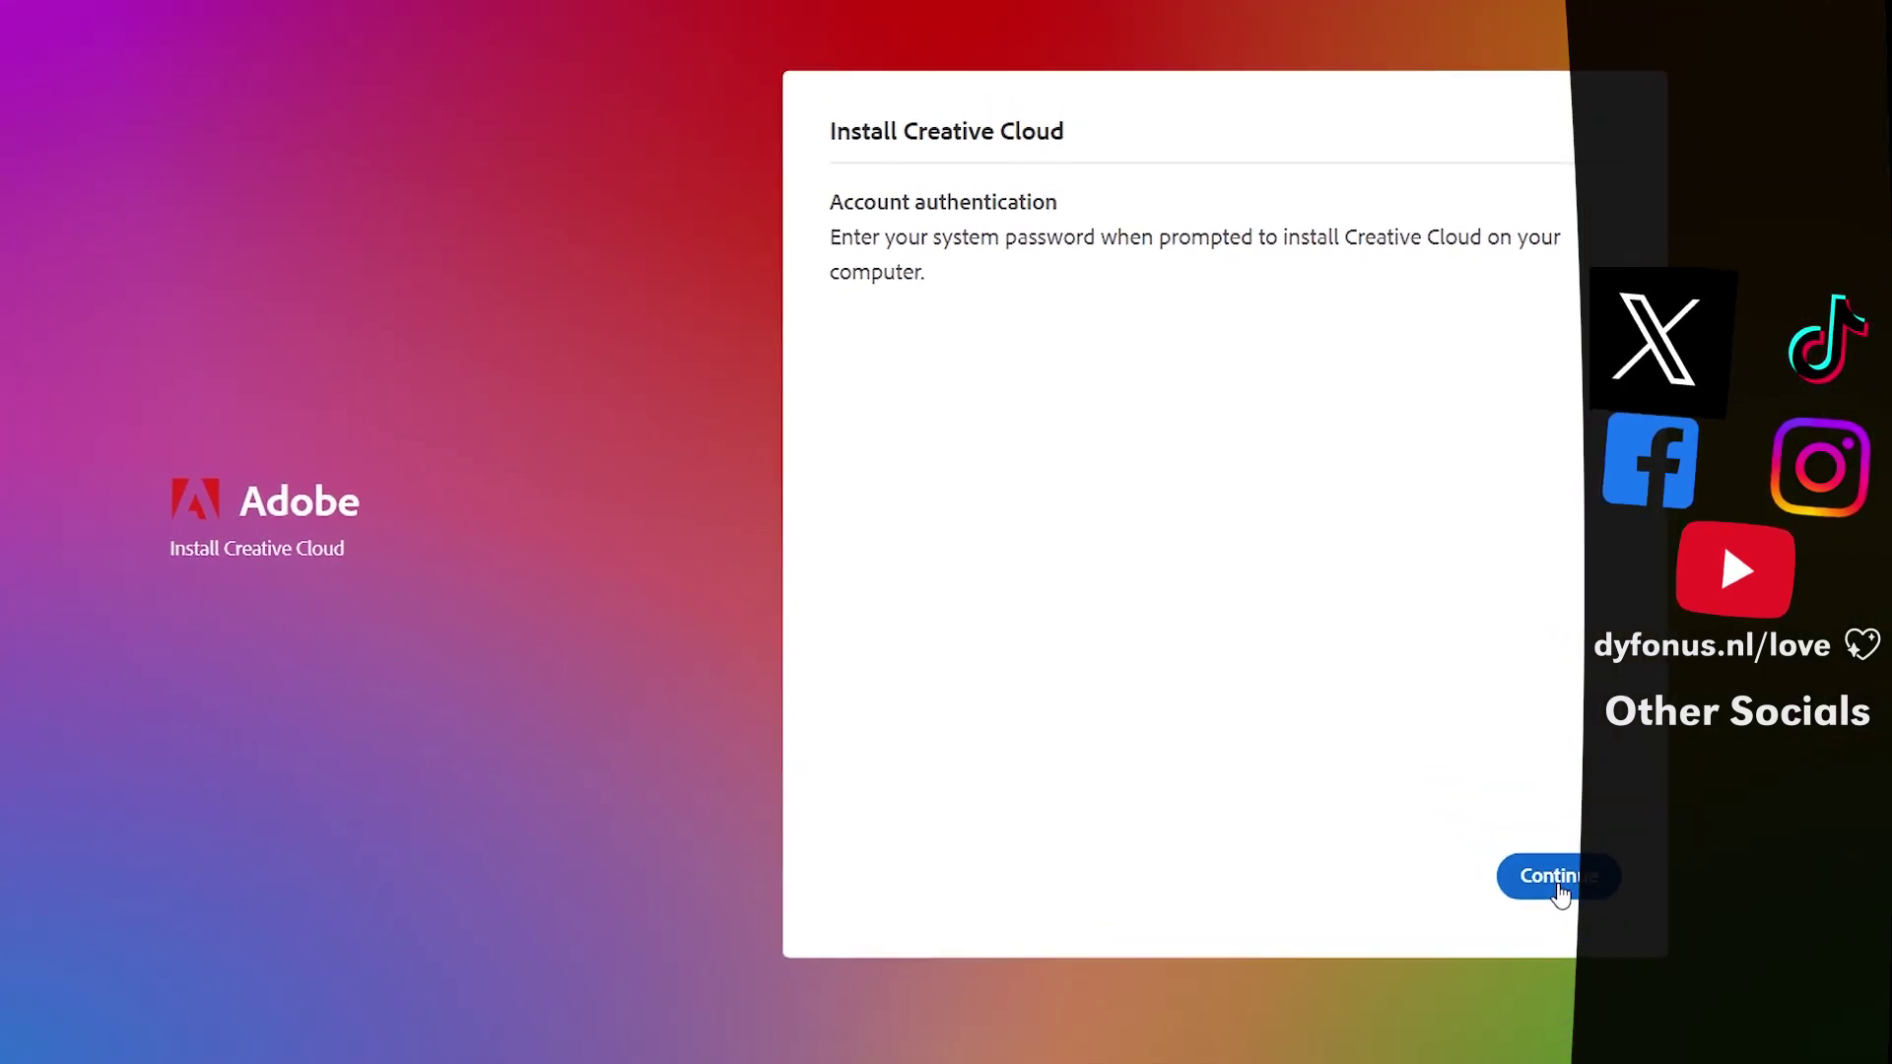
# Step: Approve the installer and UAC prompt, skip the role question, and finish with Video chosen
pyautogui.click(1557, 882)
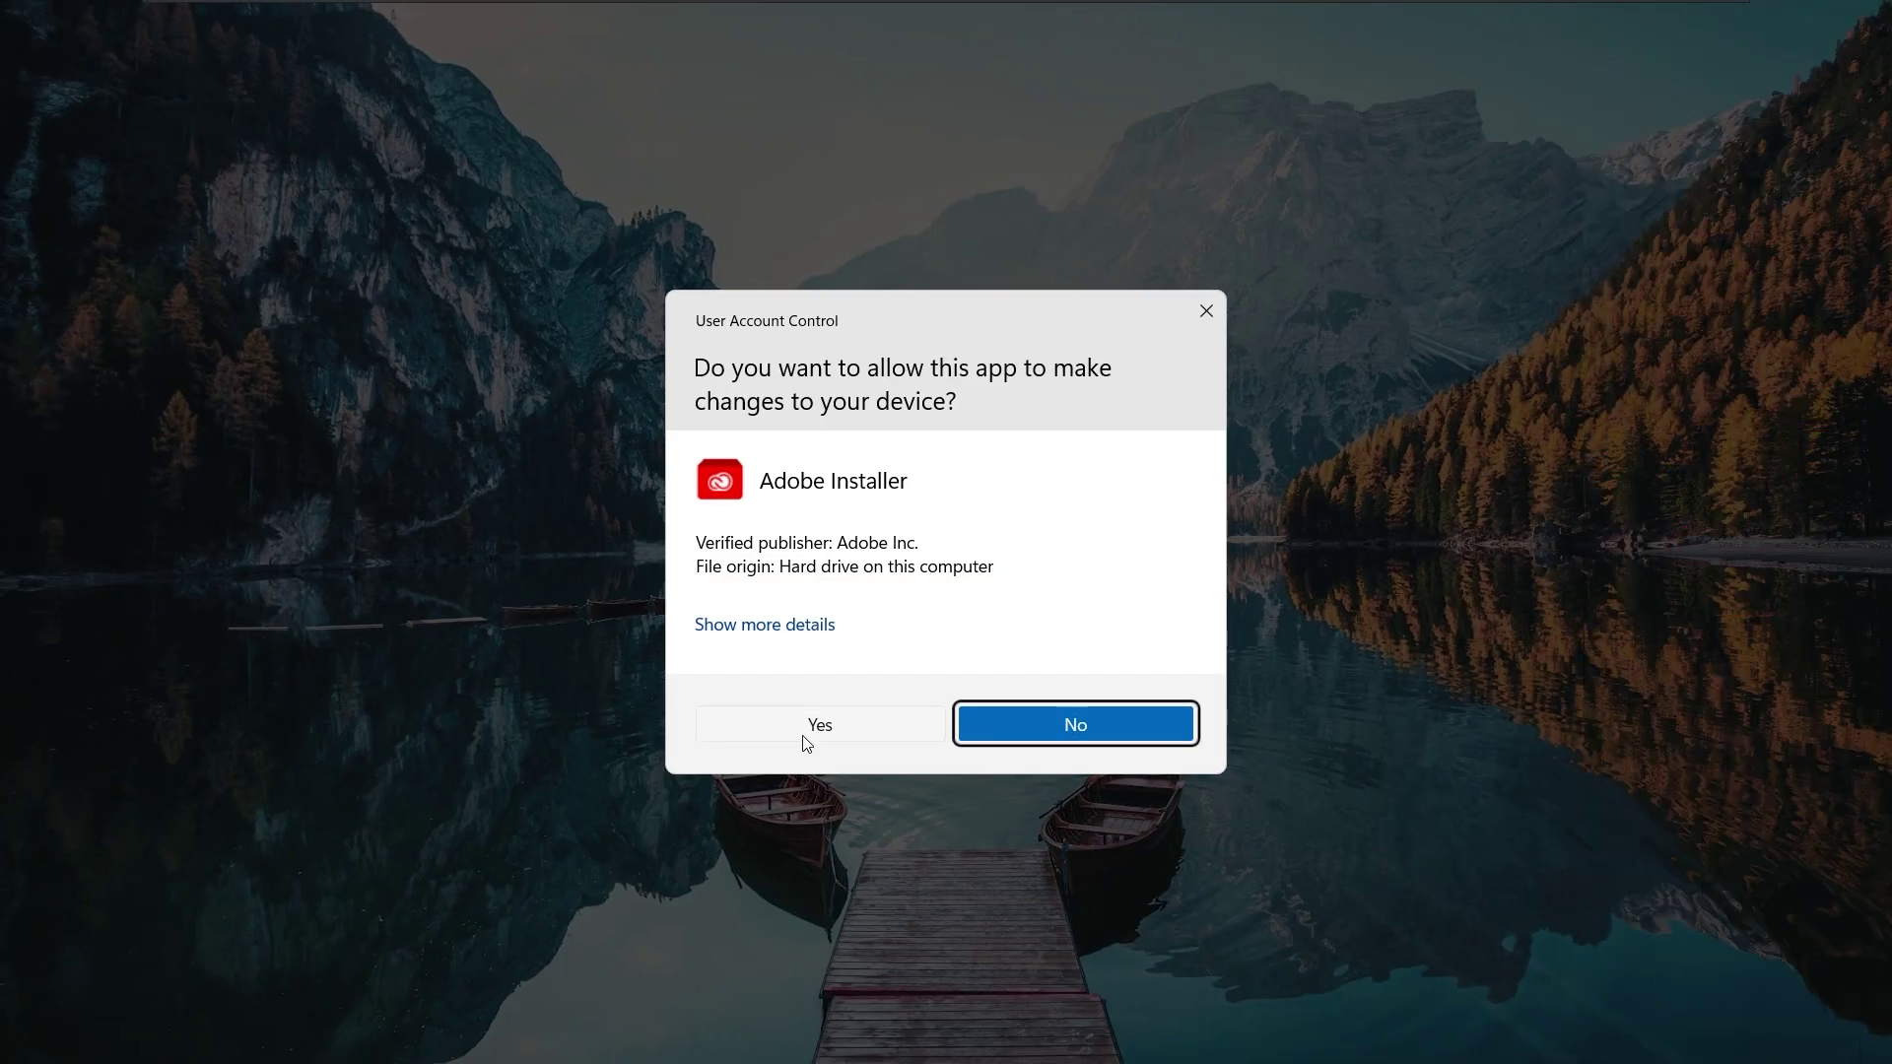
pyautogui.click(801, 738)
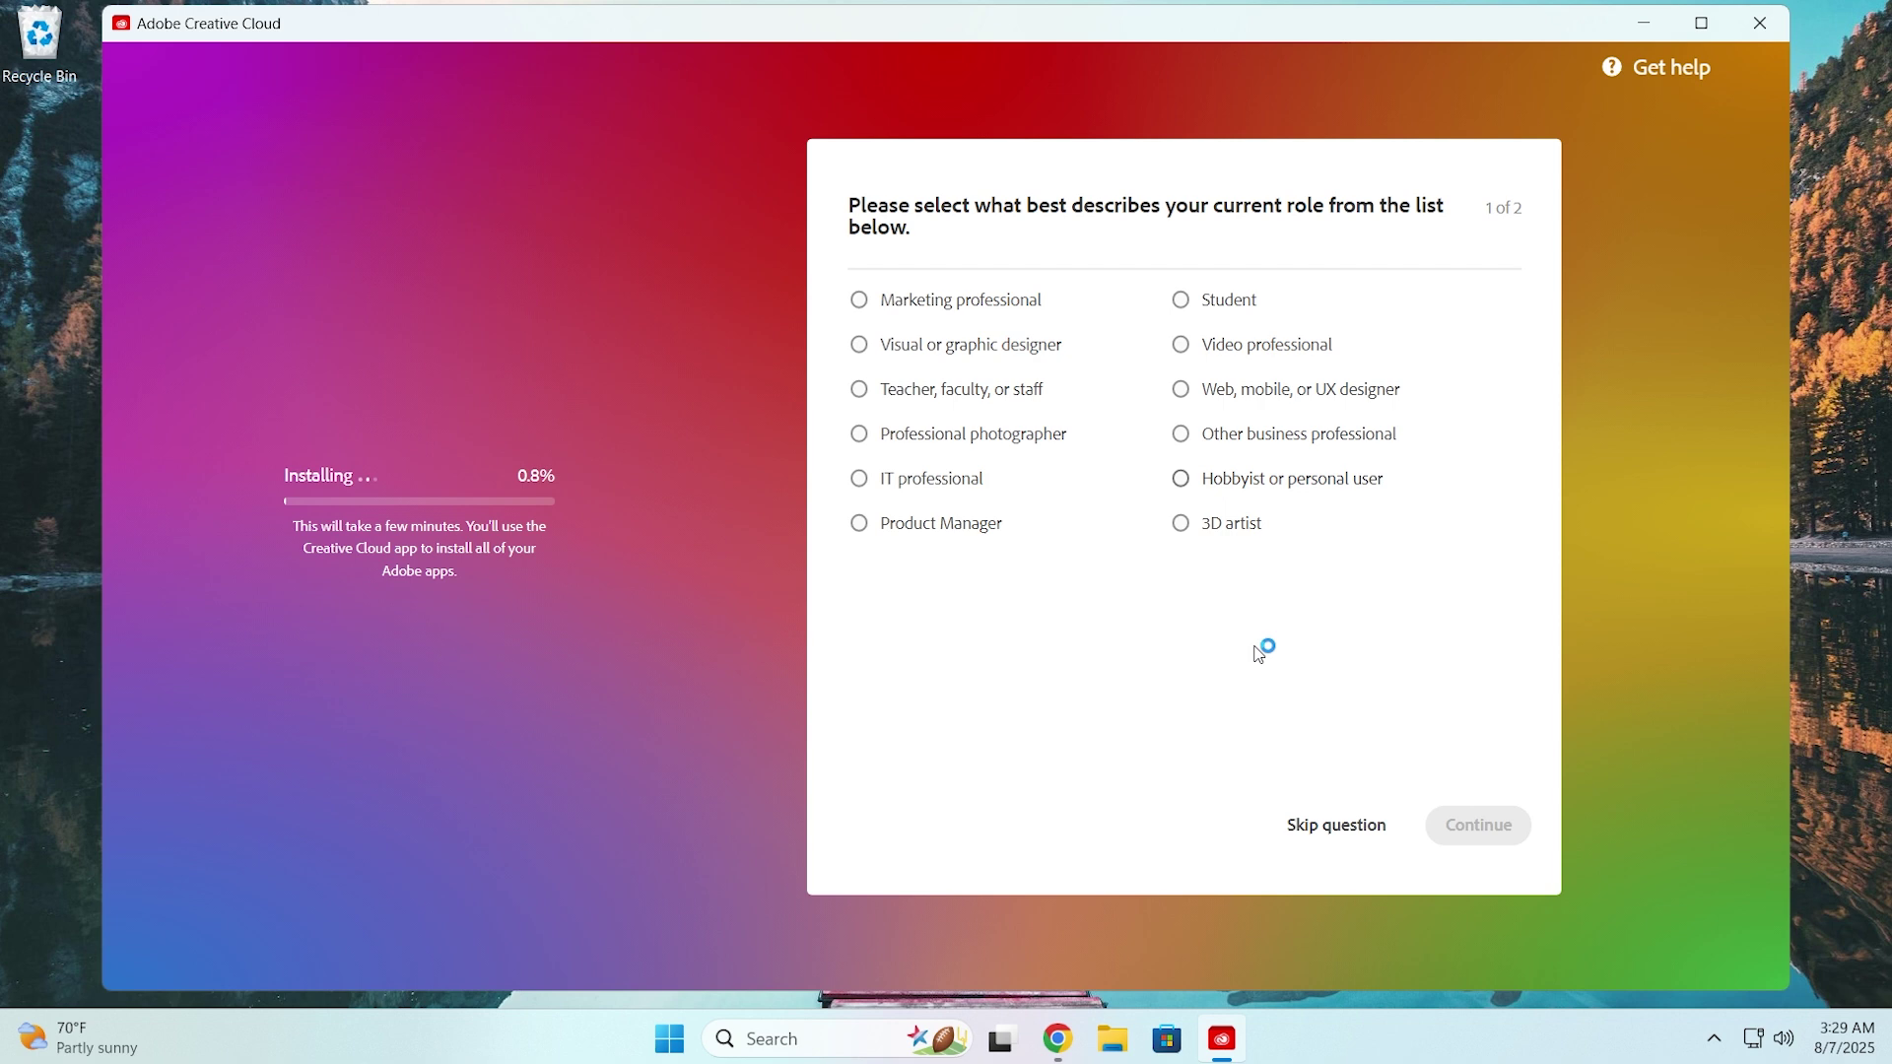
pyautogui.click(1297, 826)
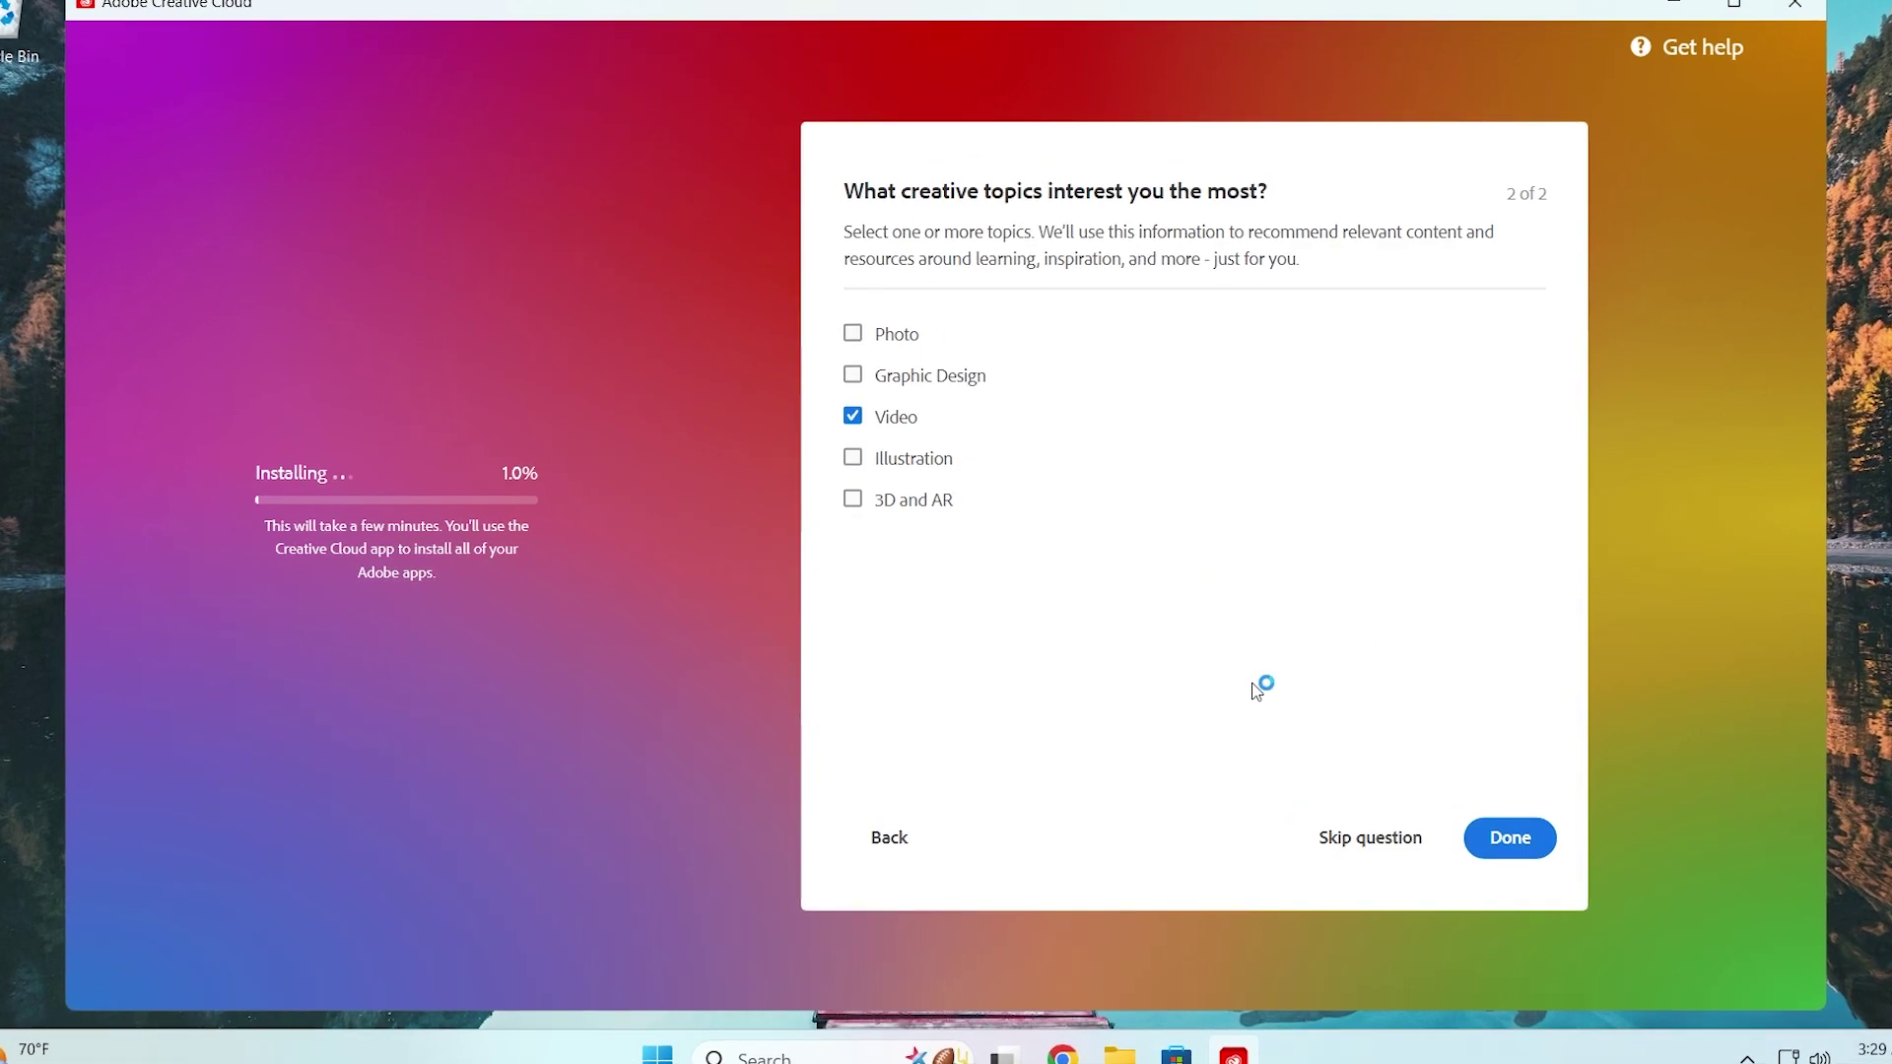
pyautogui.click(1352, 830)
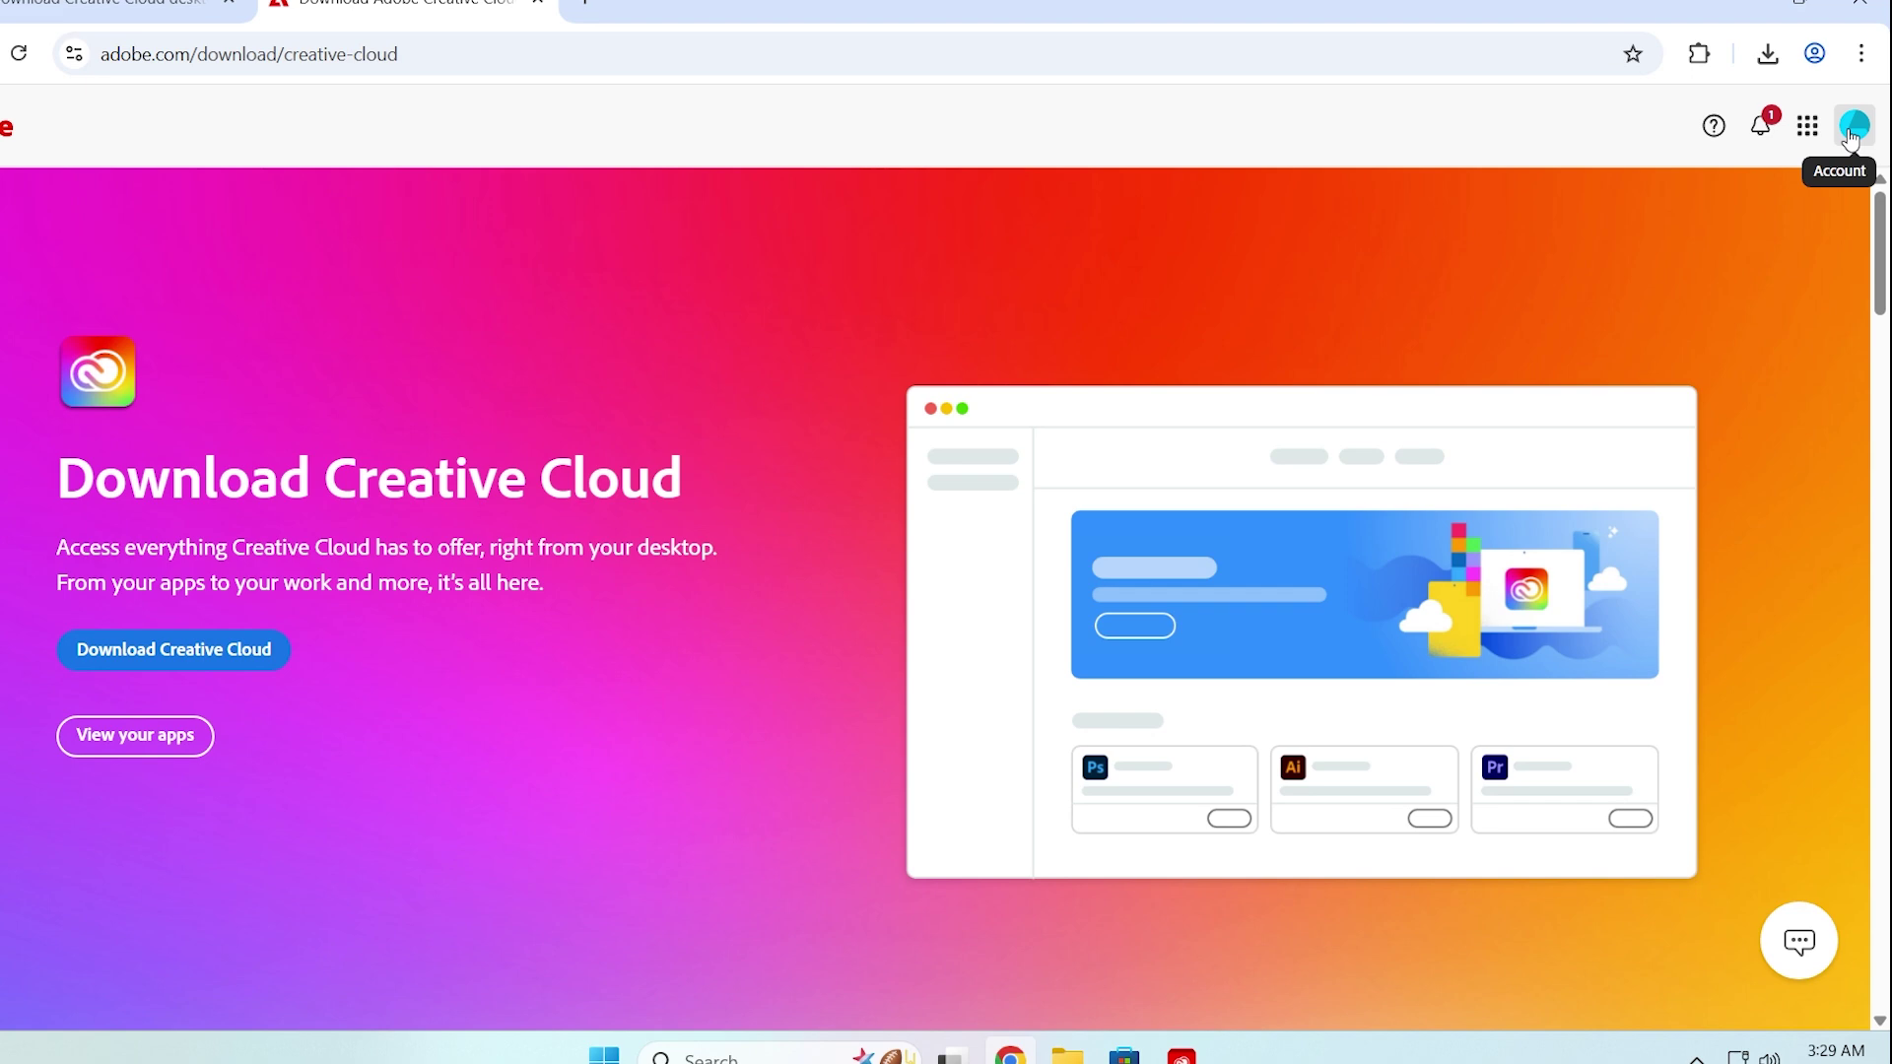
# Step: Check the signed-in account, then highlight the Creative Cloud Pro price of US$41.99/mo
pyautogui.click(1854, 132)
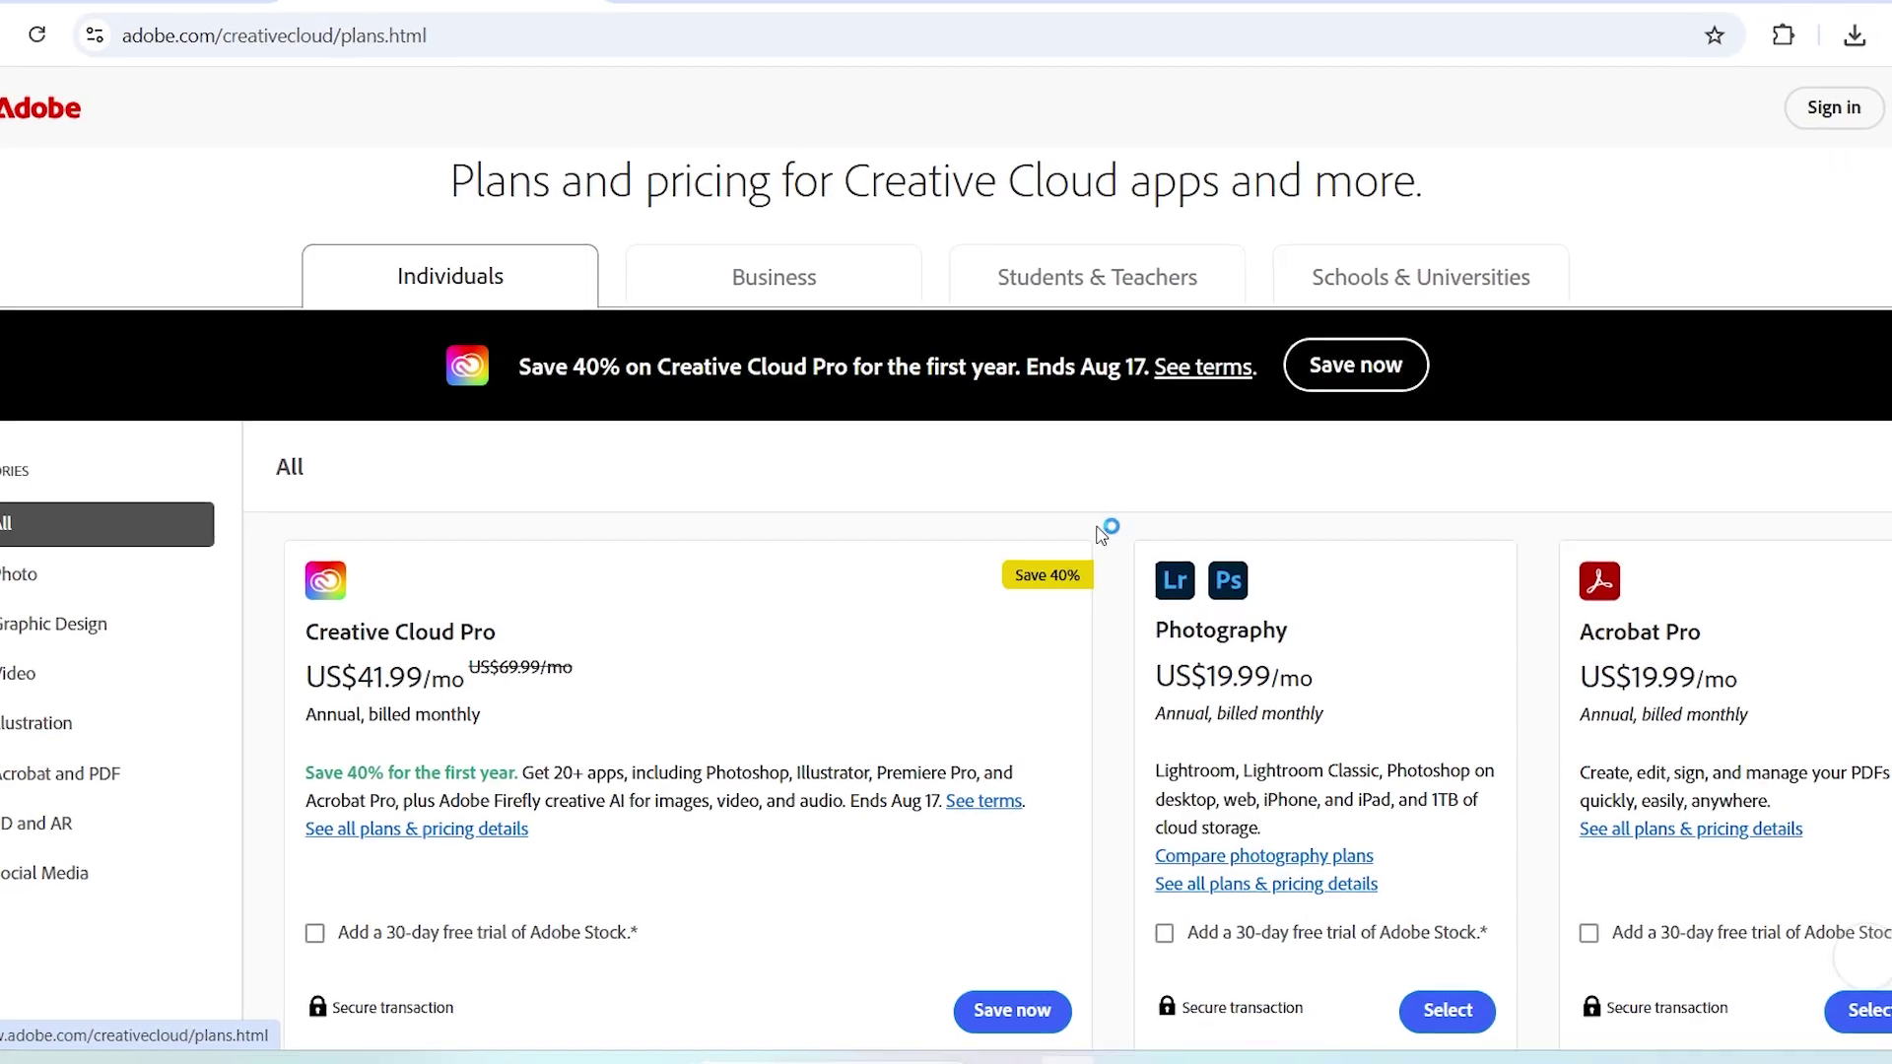
pyautogui.scroll(-2, 1042, 490)
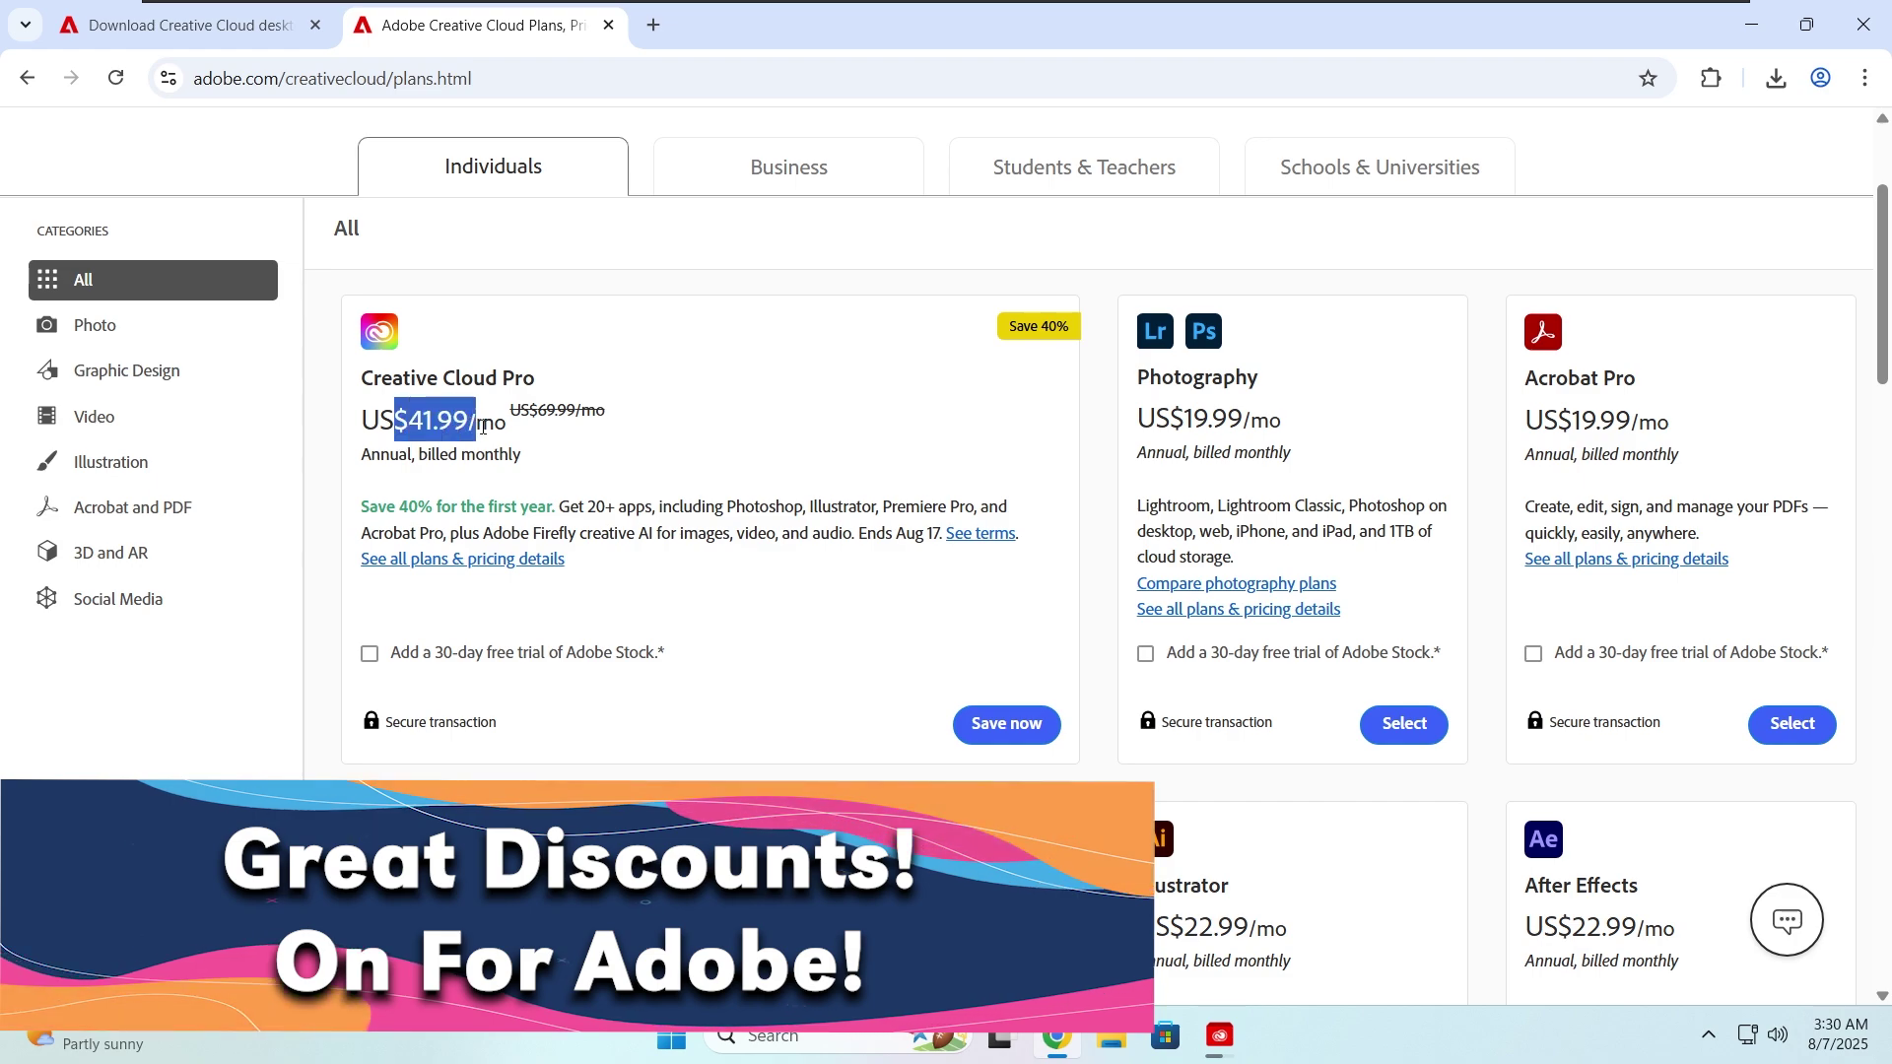
pyautogui.moveTo(559, 506); pyautogui.dragTo(715, 509)
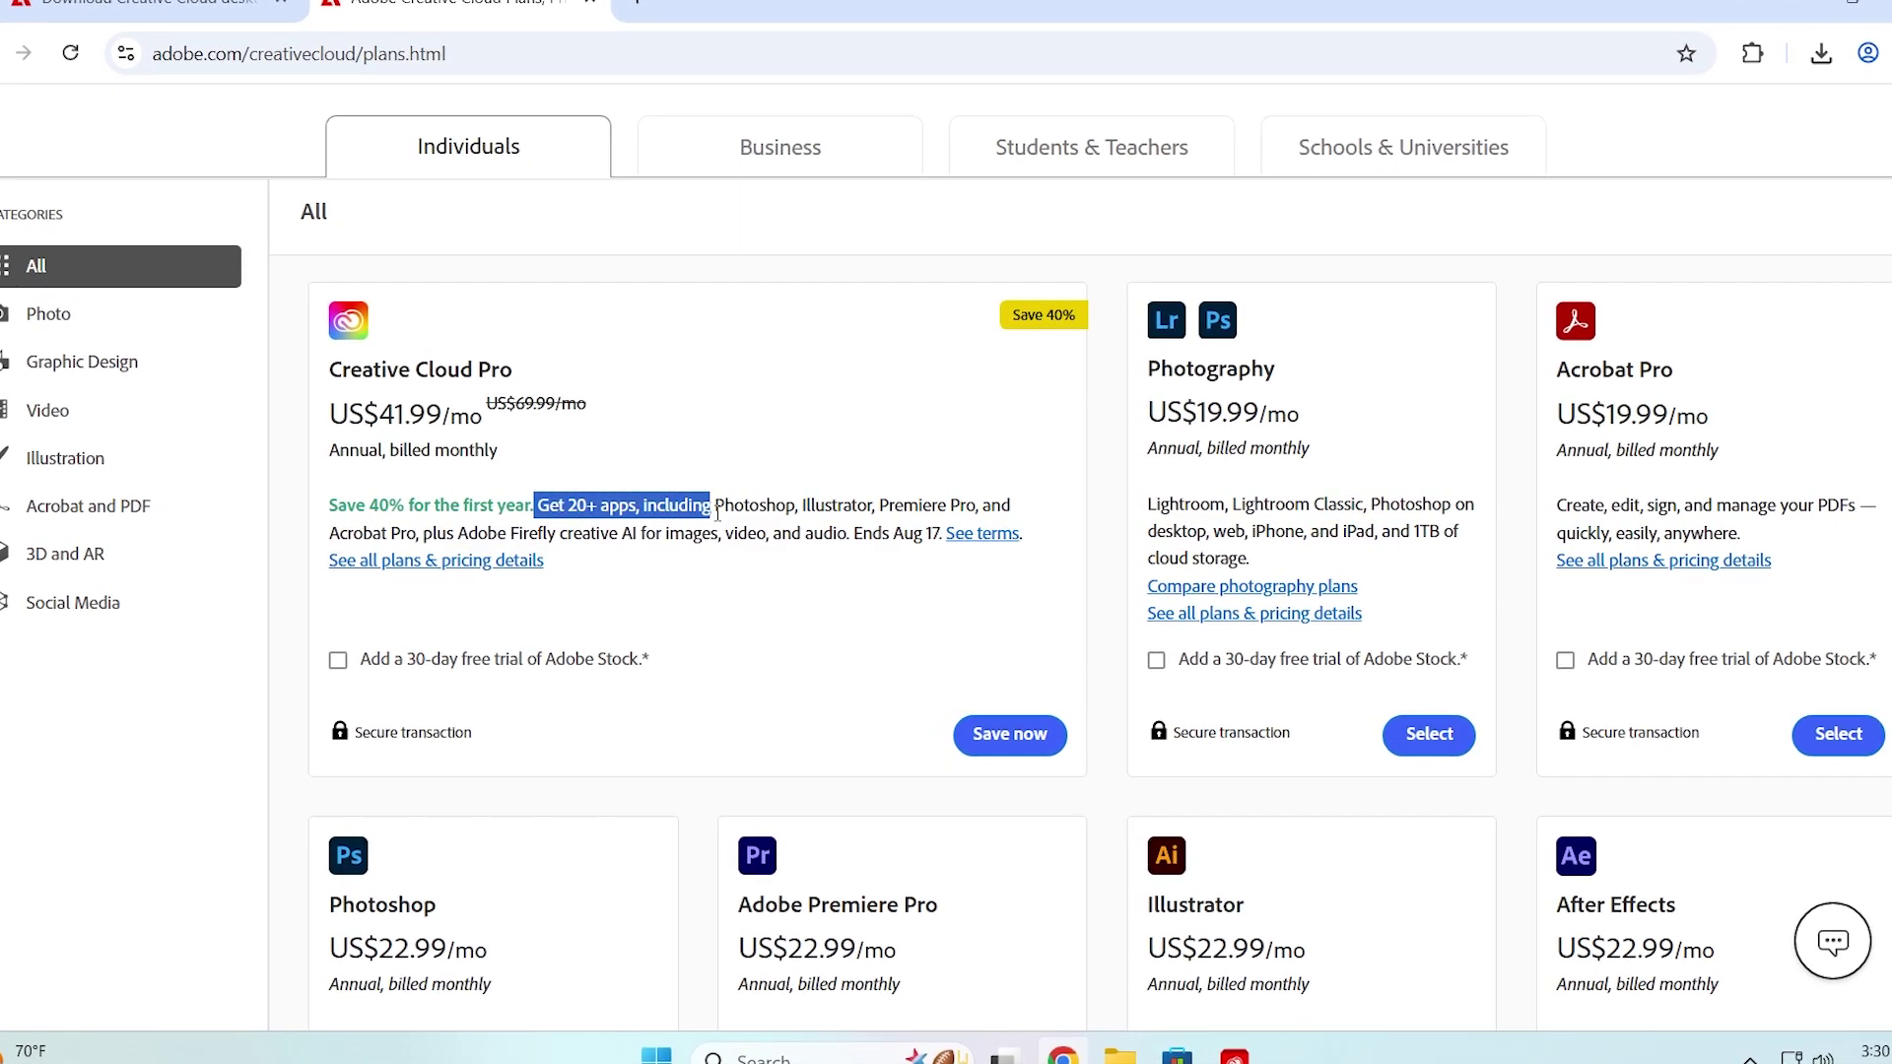
pyautogui.click(656, 489)
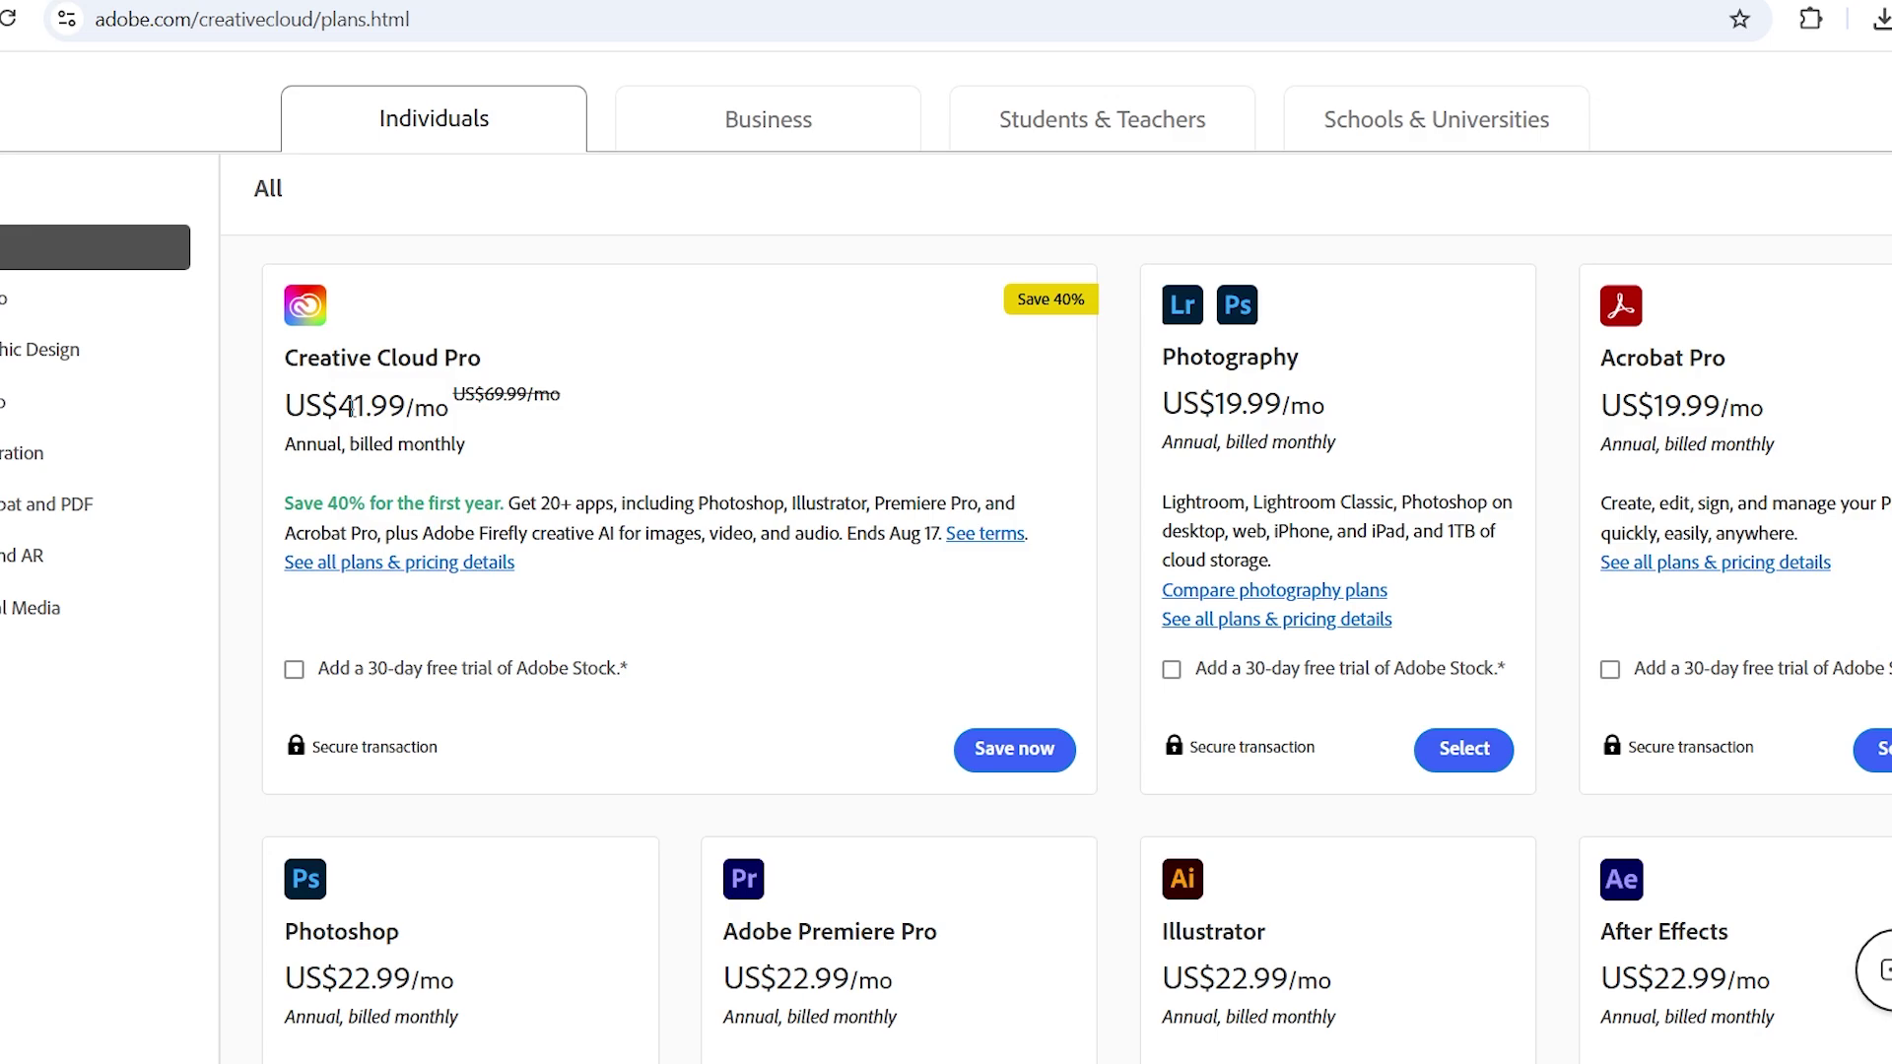
pyautogui.doubleClick(377, 407)
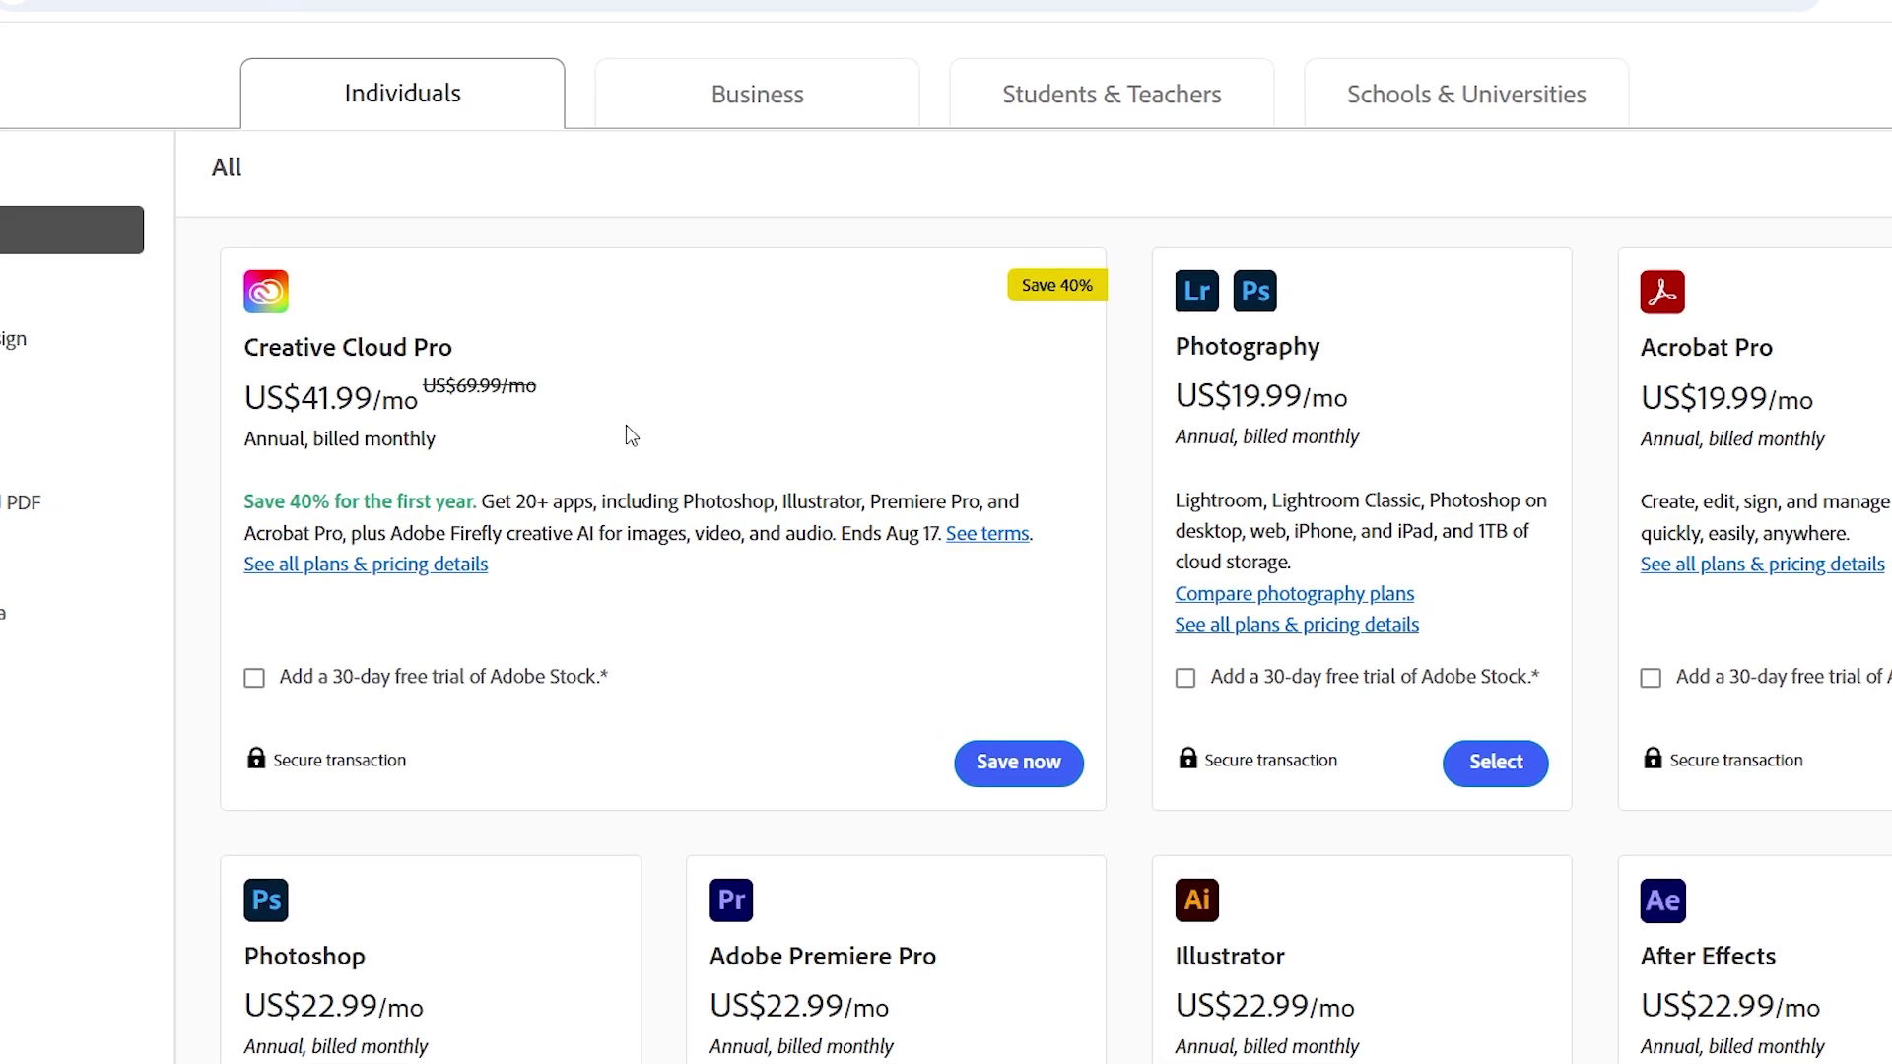
# Step: Show Students & Teachers plans and highlight the US$29.99/mo Creative Cloud Pro offer and title
pyautogui.click(1110, 99)
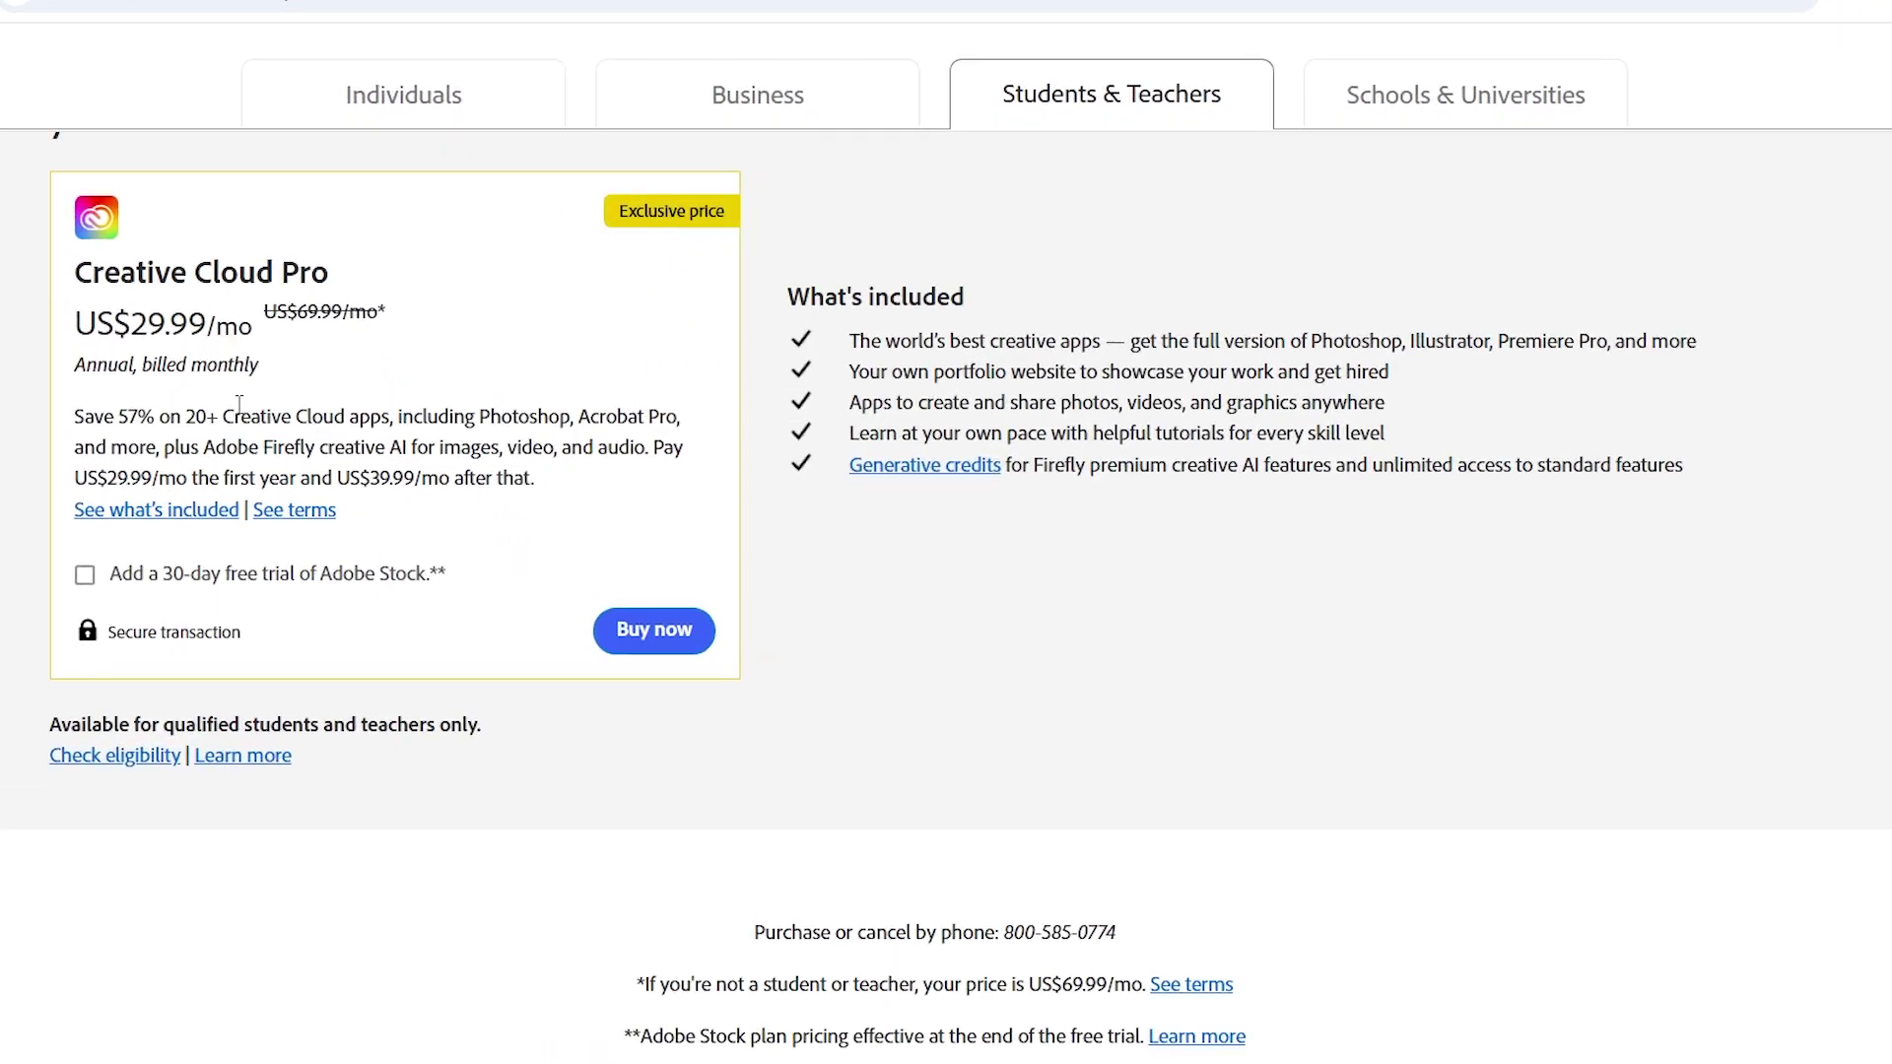
pyautogui.moveTo(247, 353)
pyautogui.mouseDown()
pyautogui.moveTo(294, 362)
pyautogui.moveTo(275, 356)
pyautogui.mouseUp()
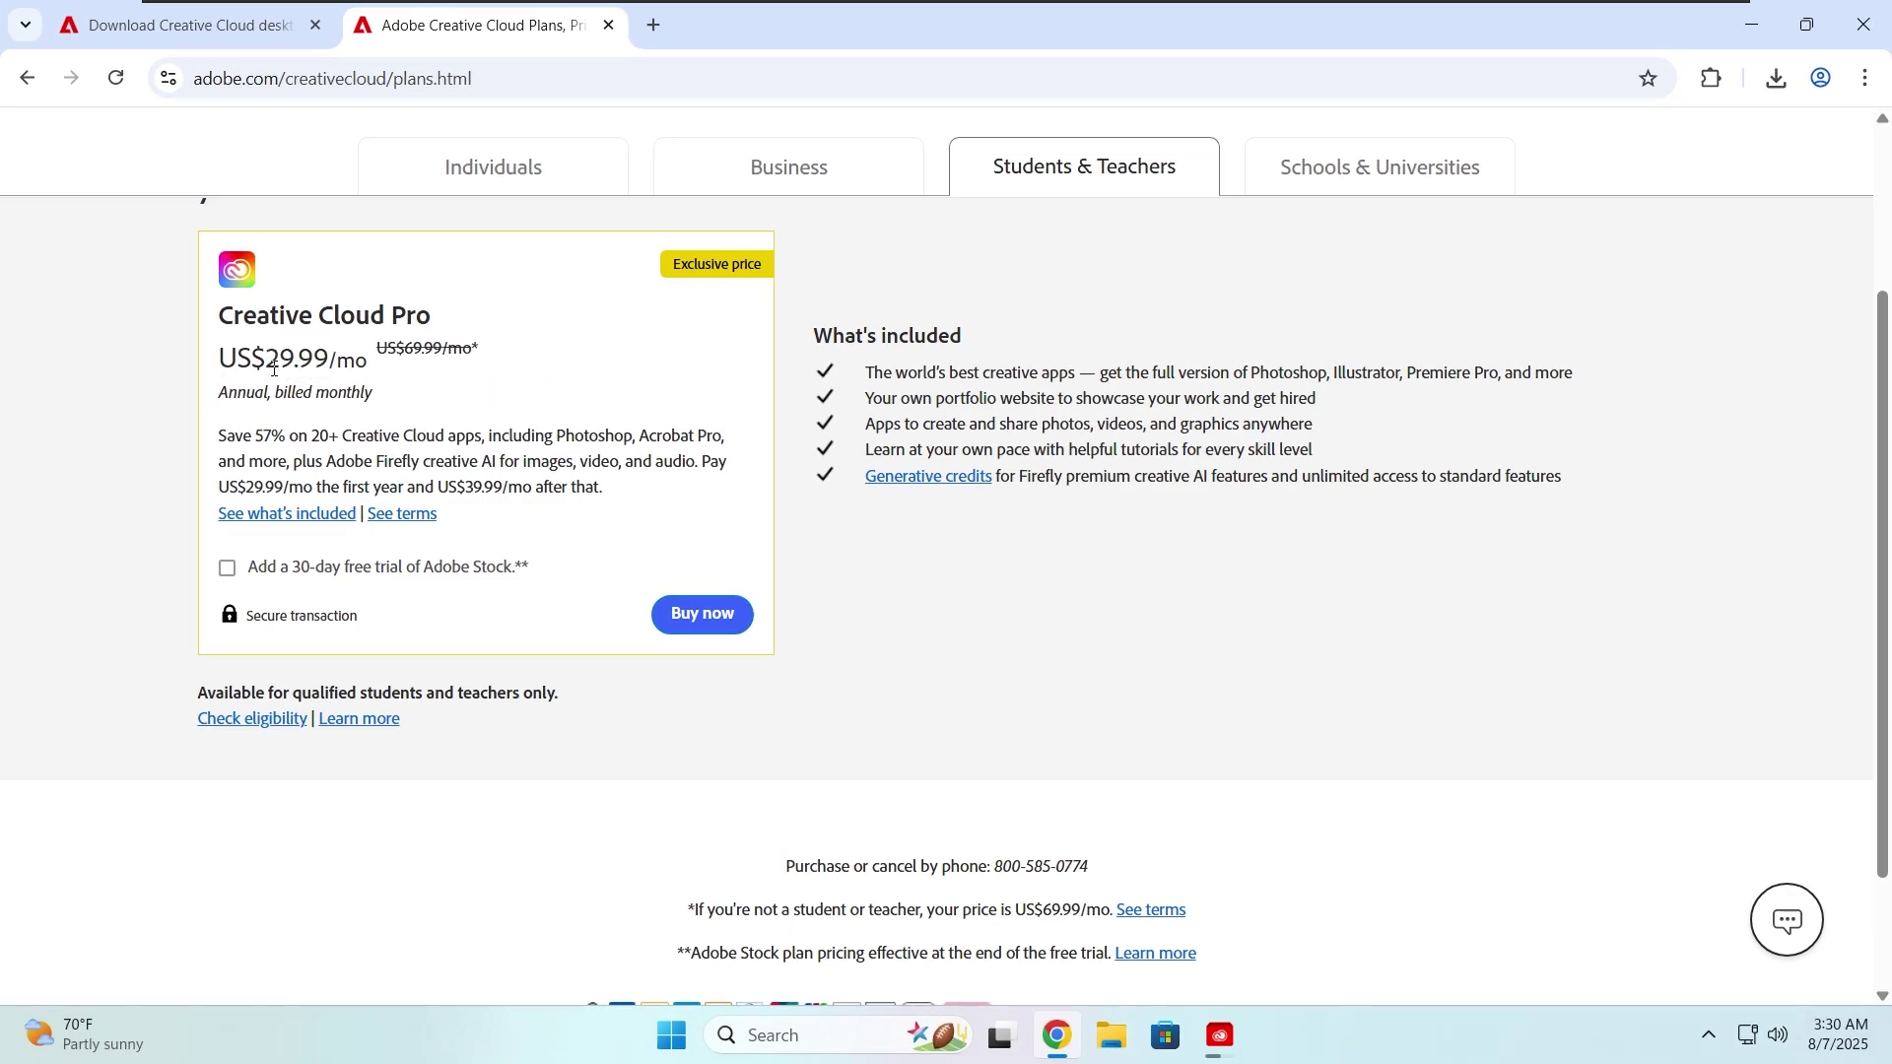
pyautogui.doubleClick(286, 360)
pyautogui.click(479, 525)
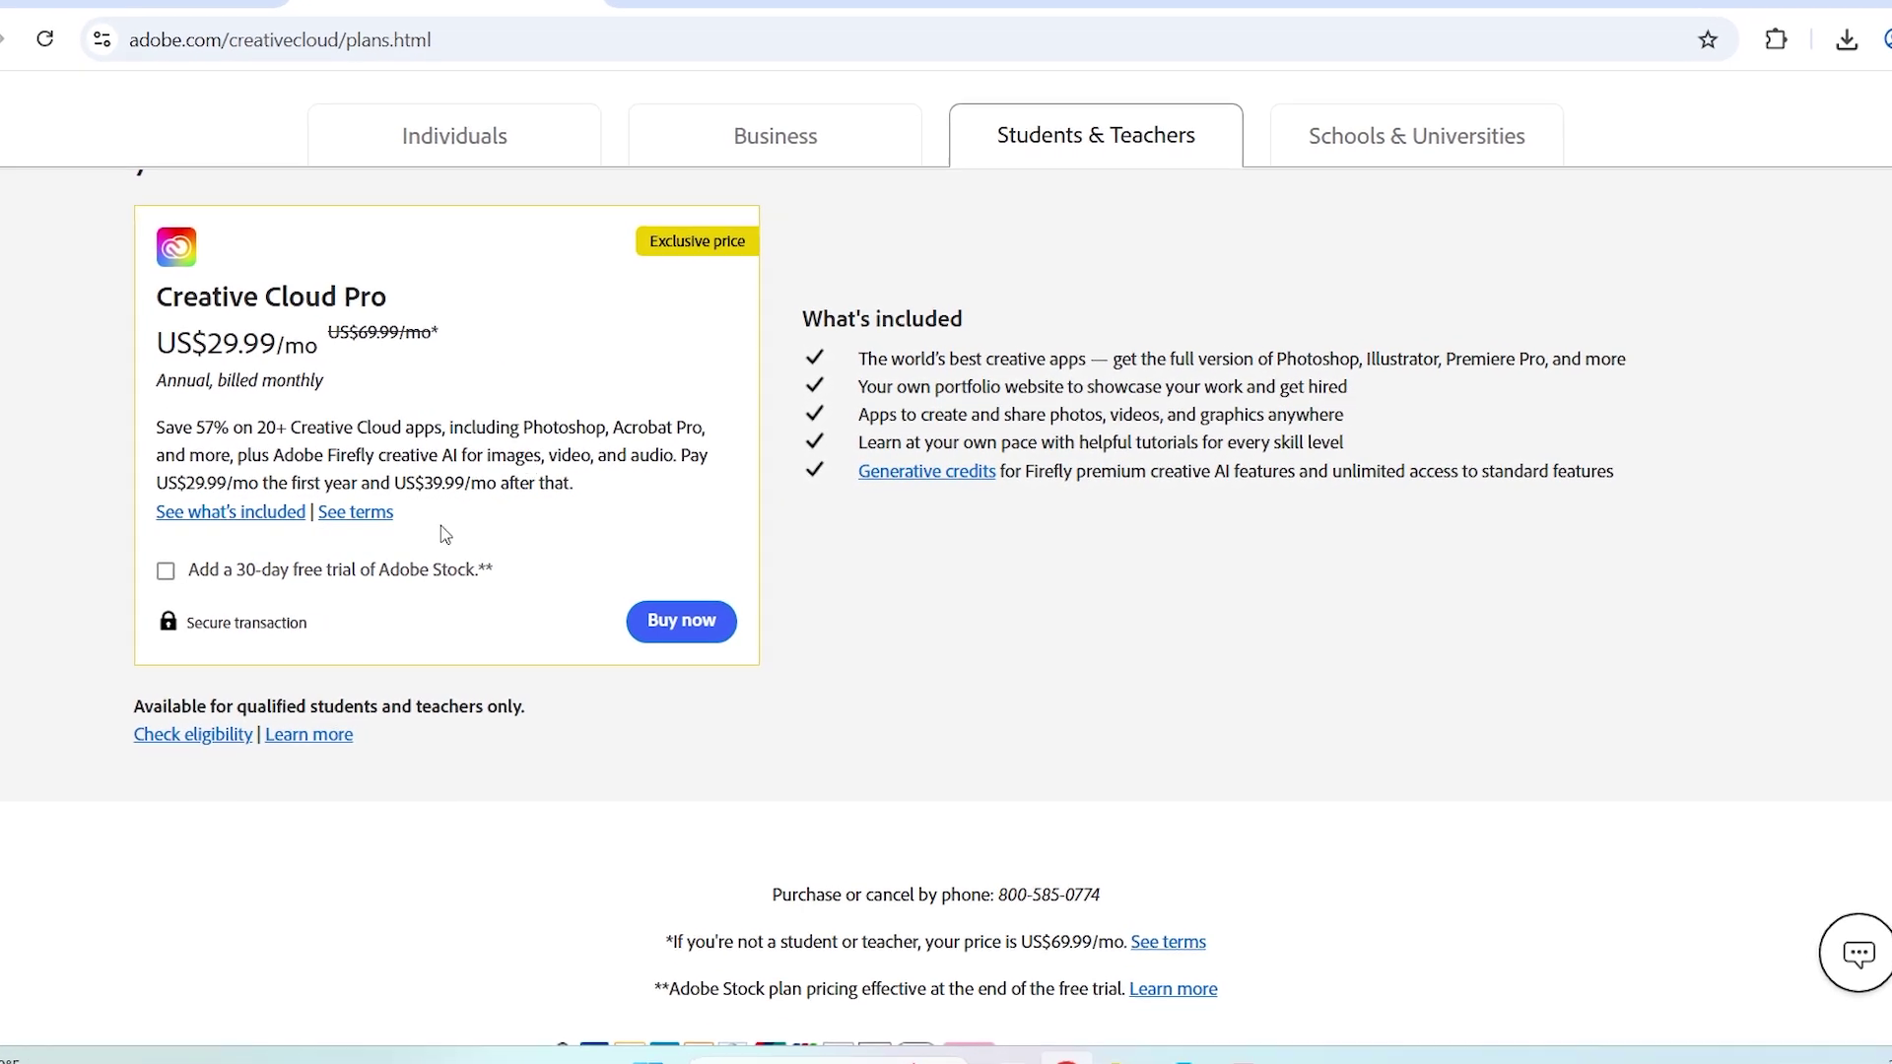
pyautogui.scroll(-1, 477, 300)
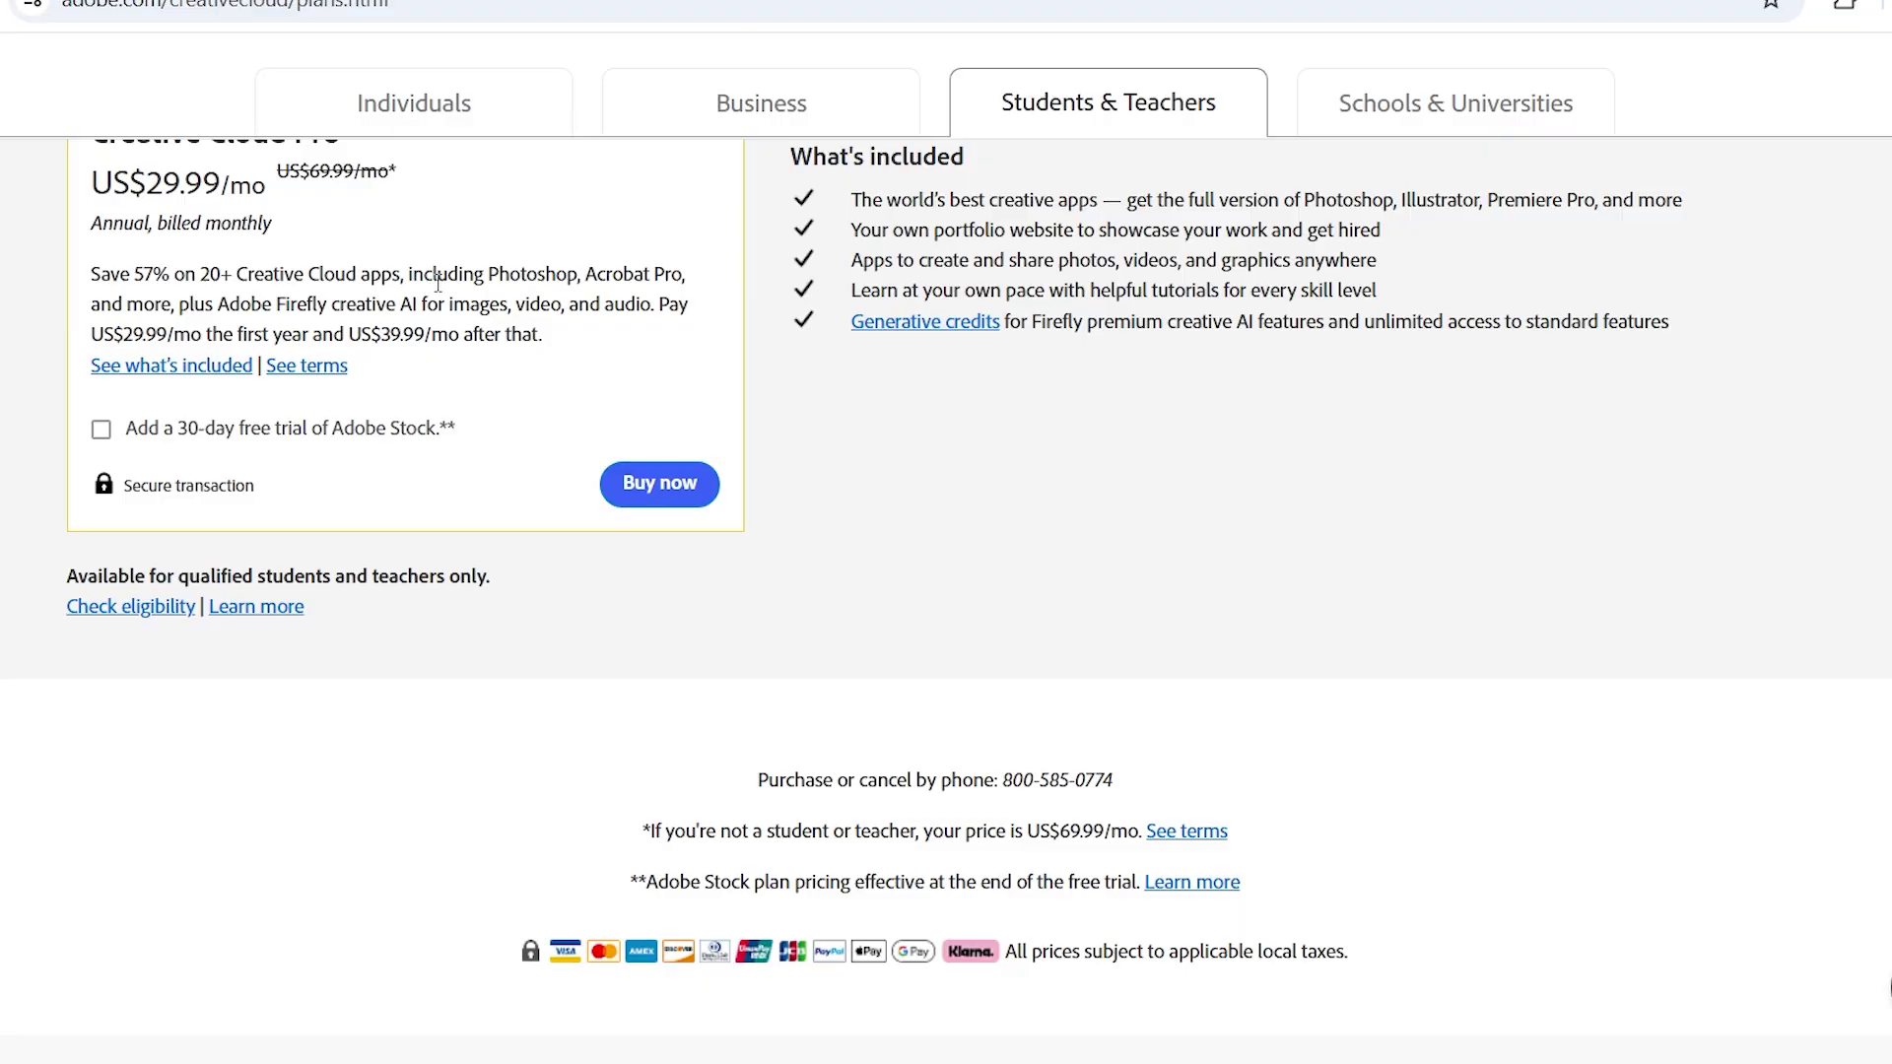
pyautogui.scroll(1, 437, 282)
pyautogui.scroll(3, 604, 410)
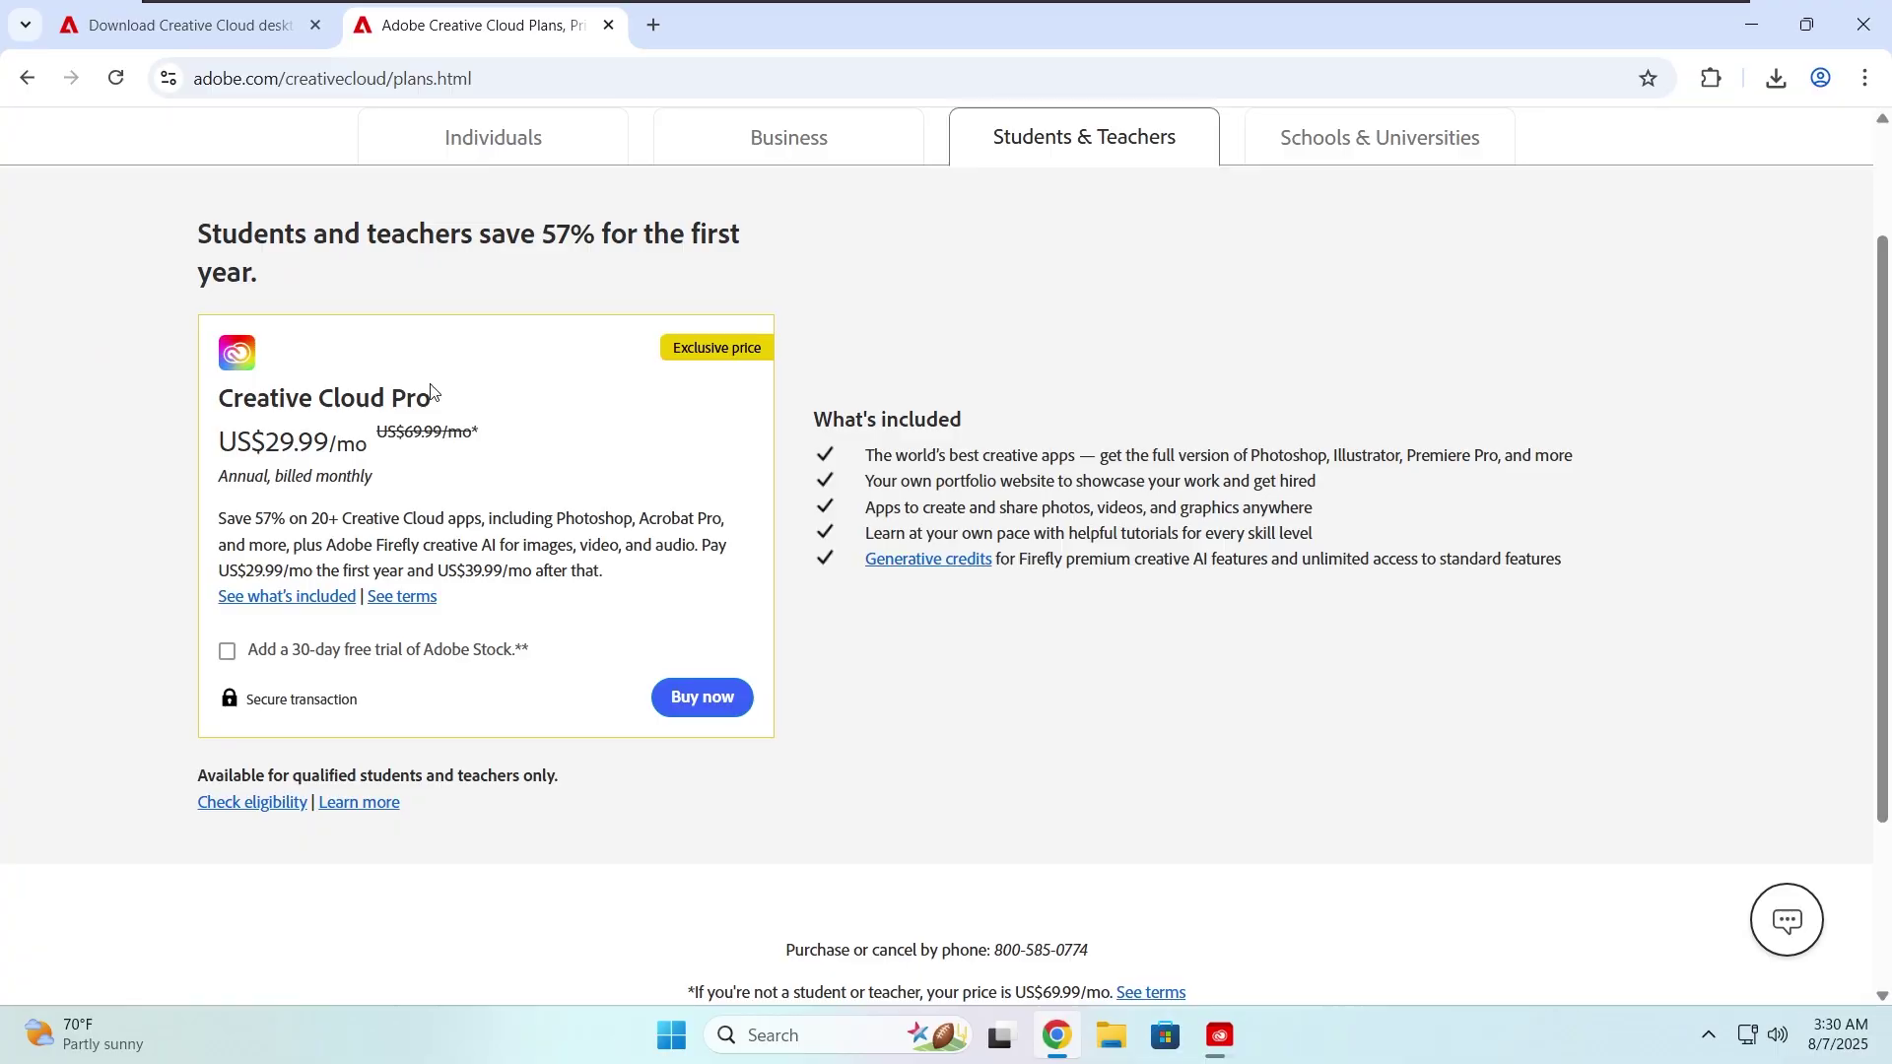
pyautogui.tripleClick(430, 394)
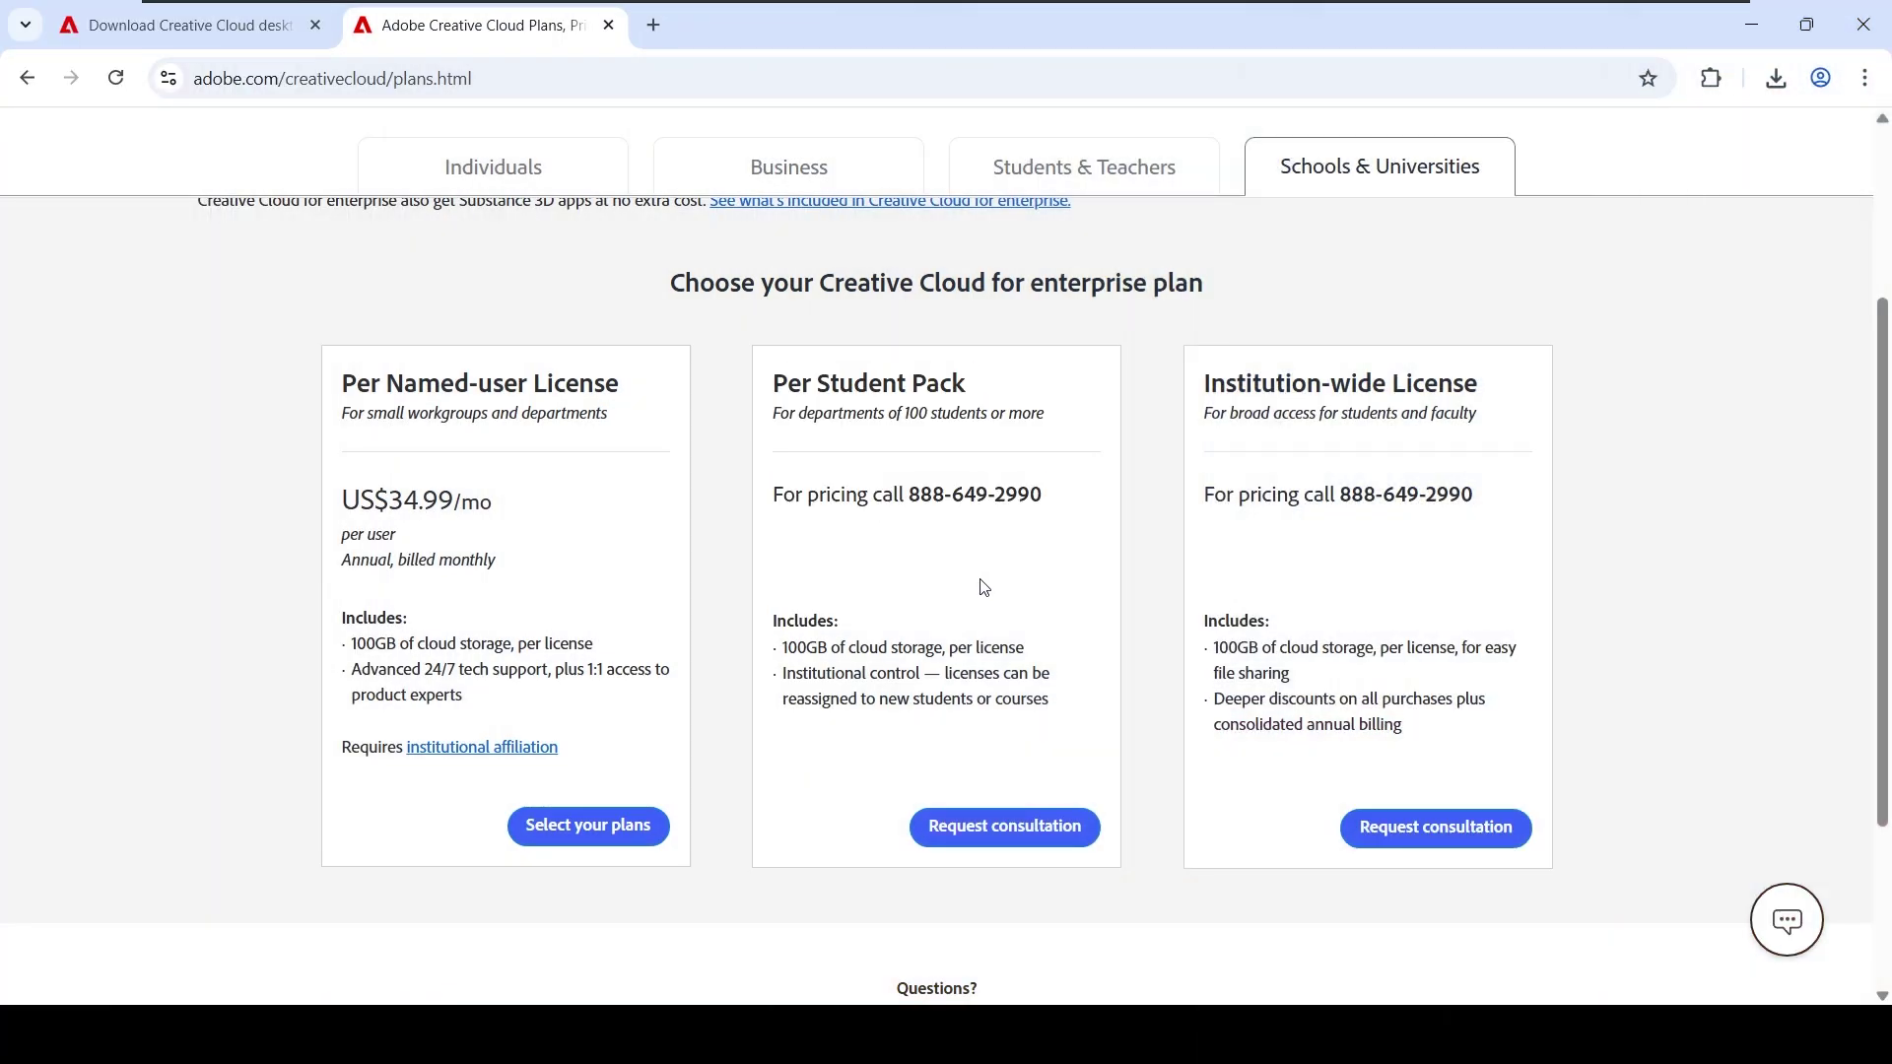
# Step: Return to the Individuals plans and scroll the cards, highlighting the Photography plan name
pyautogui.scroll(3, 1039, 437)
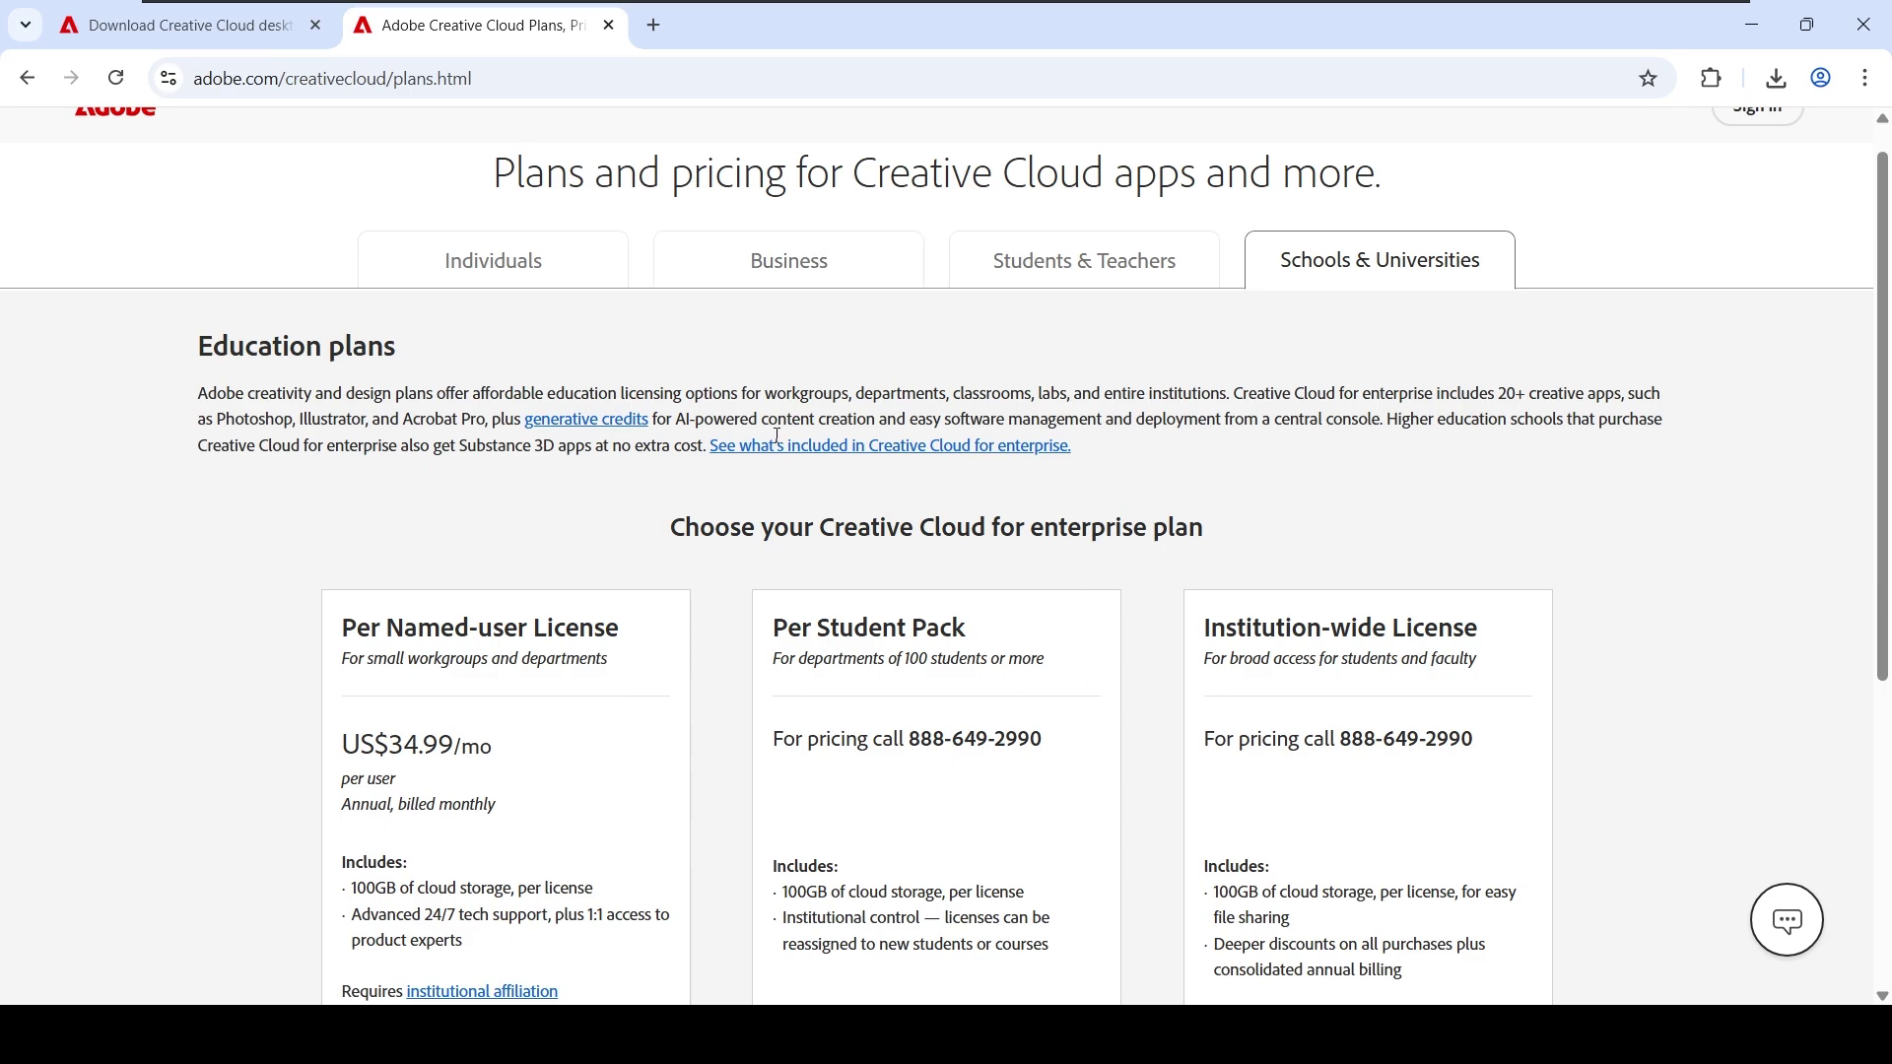
pyautogui.click(599, 282)
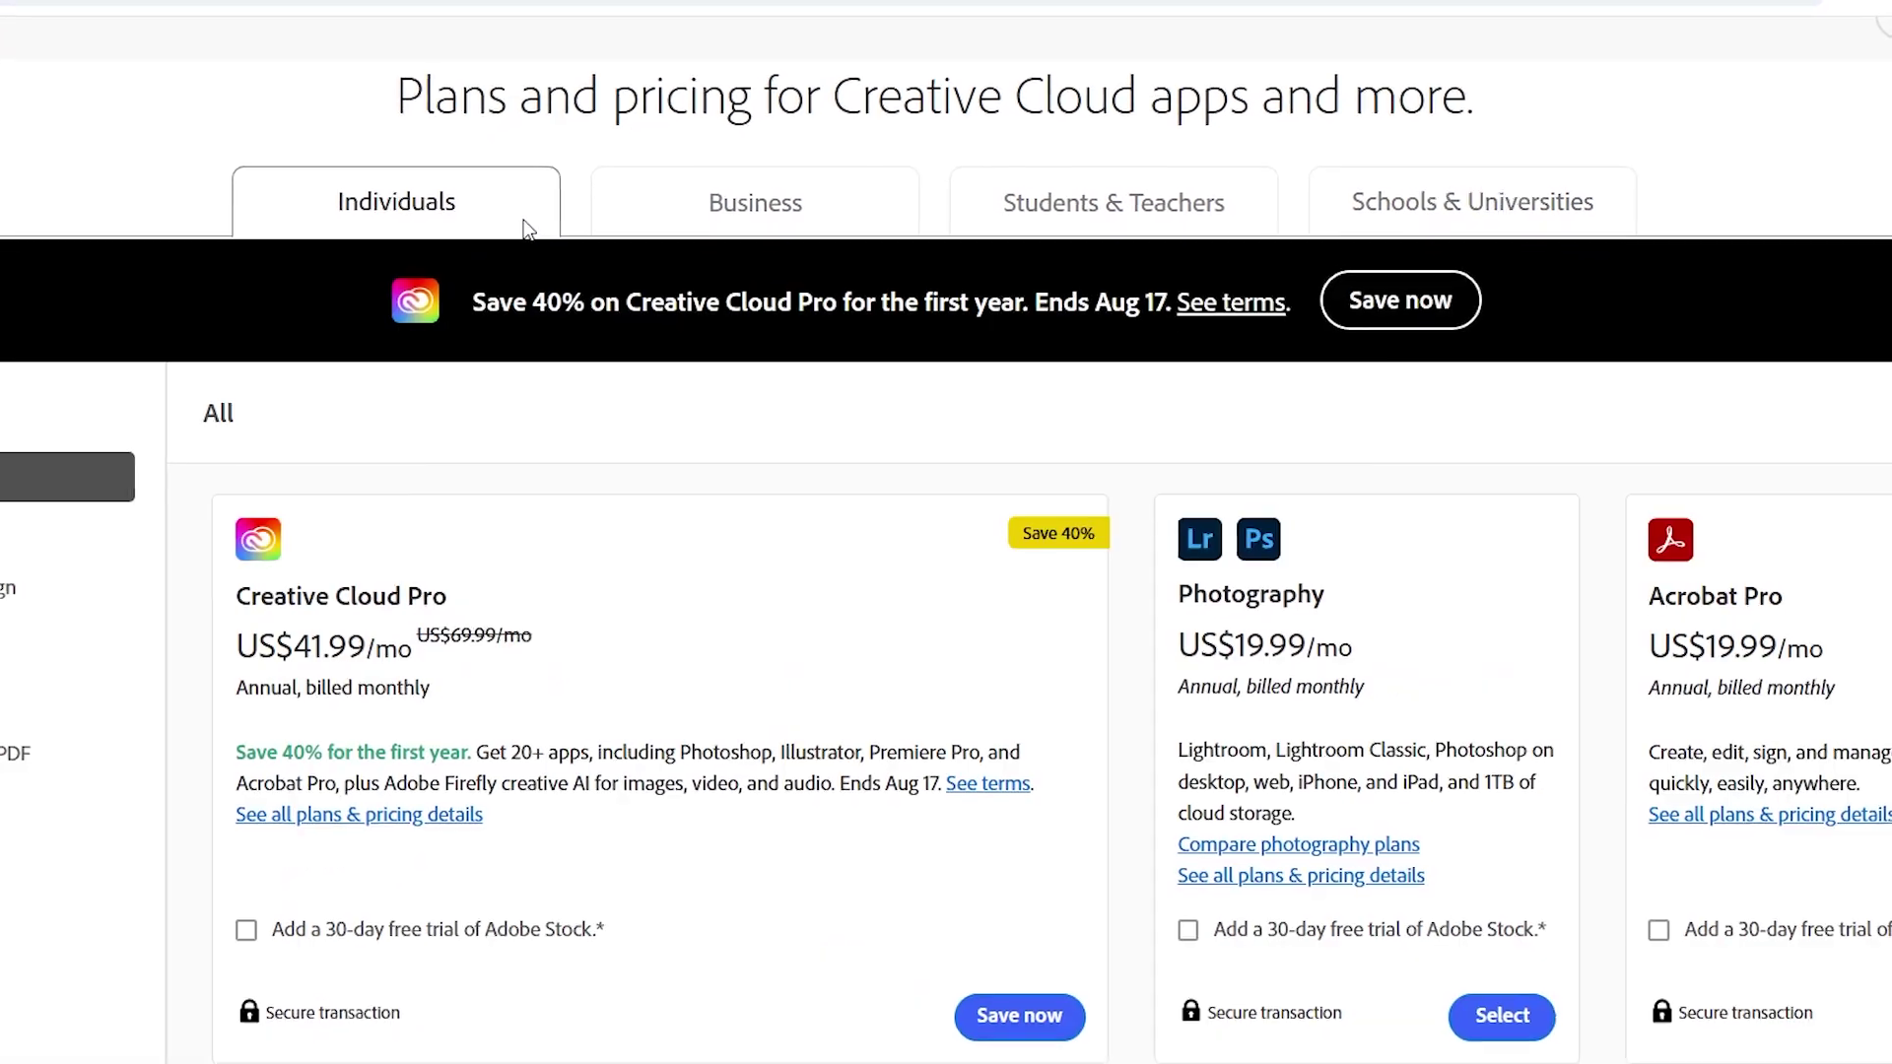
pyautogui.scroll(-3, 528, 230)
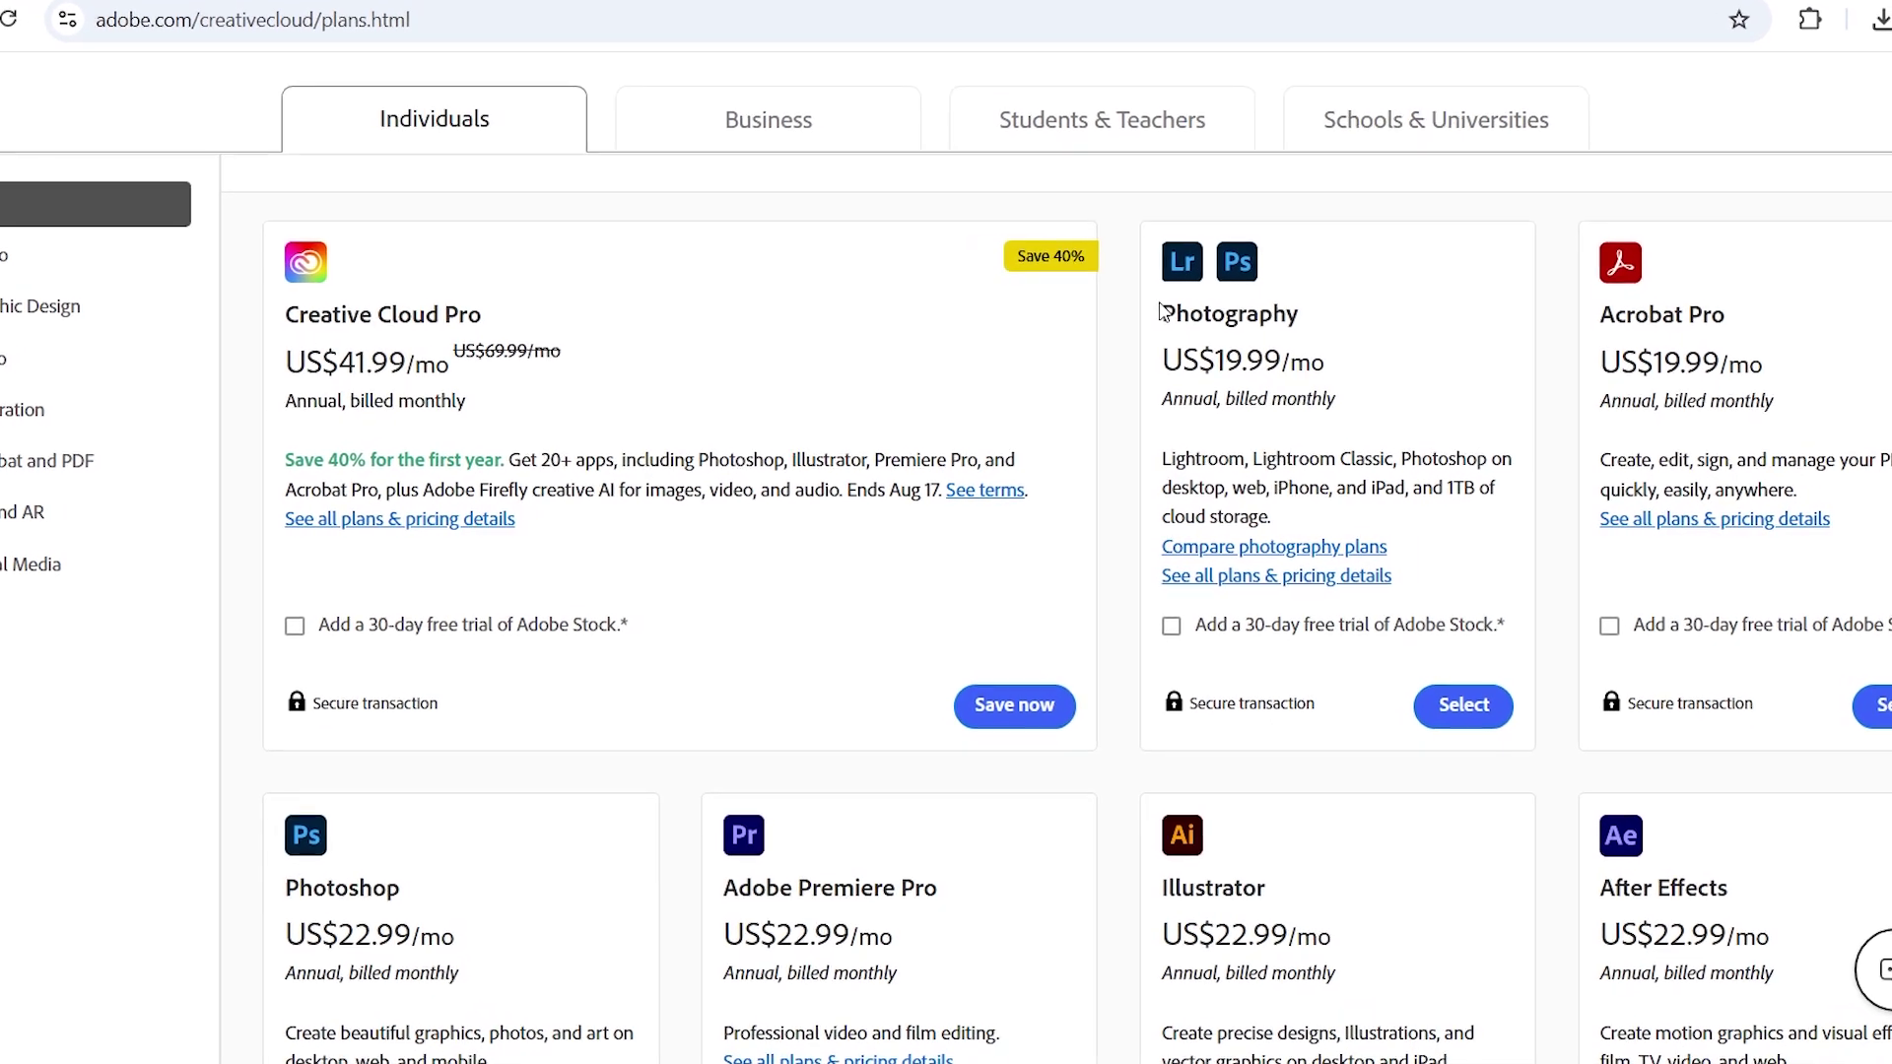
pyautogui.doubleClick(1163, 314)
pyautogui.click(1274, 288)
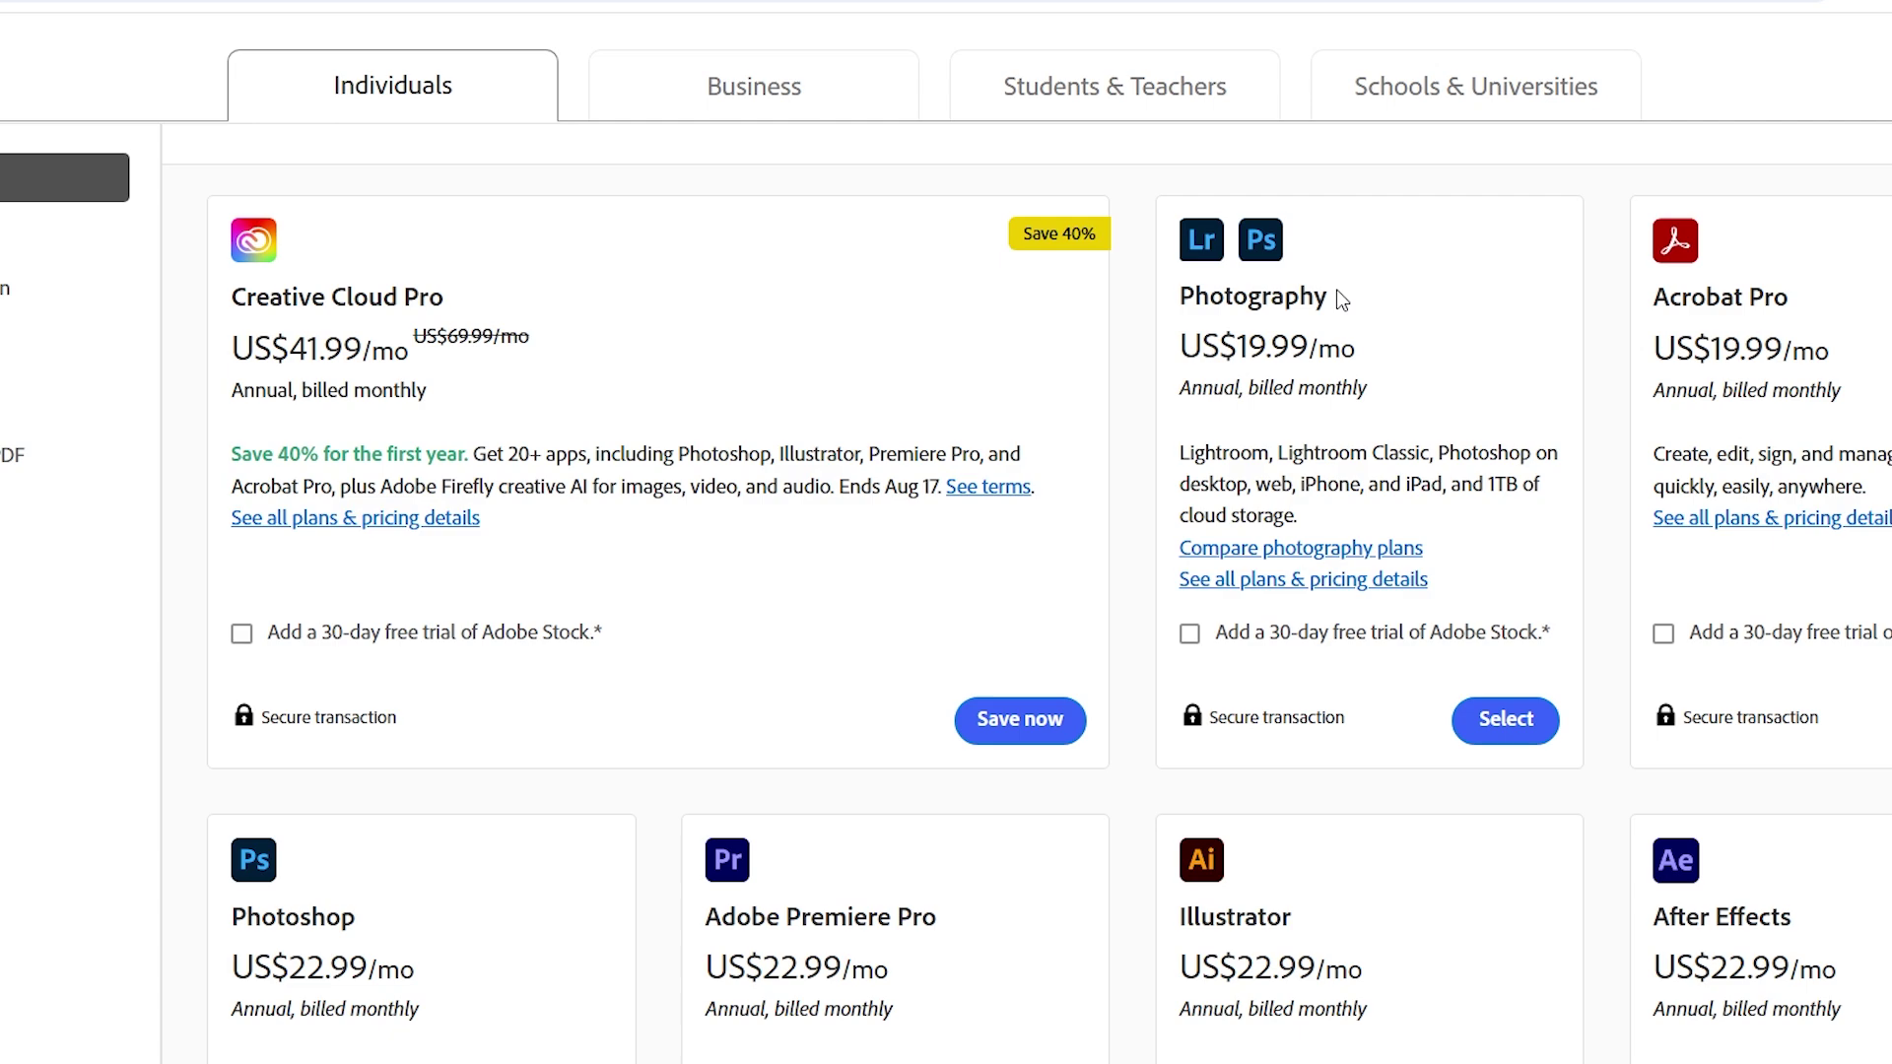
pyautogui.scroll(-4, 1342, 299)
pyautogui.scroll(4, 1003, 431)
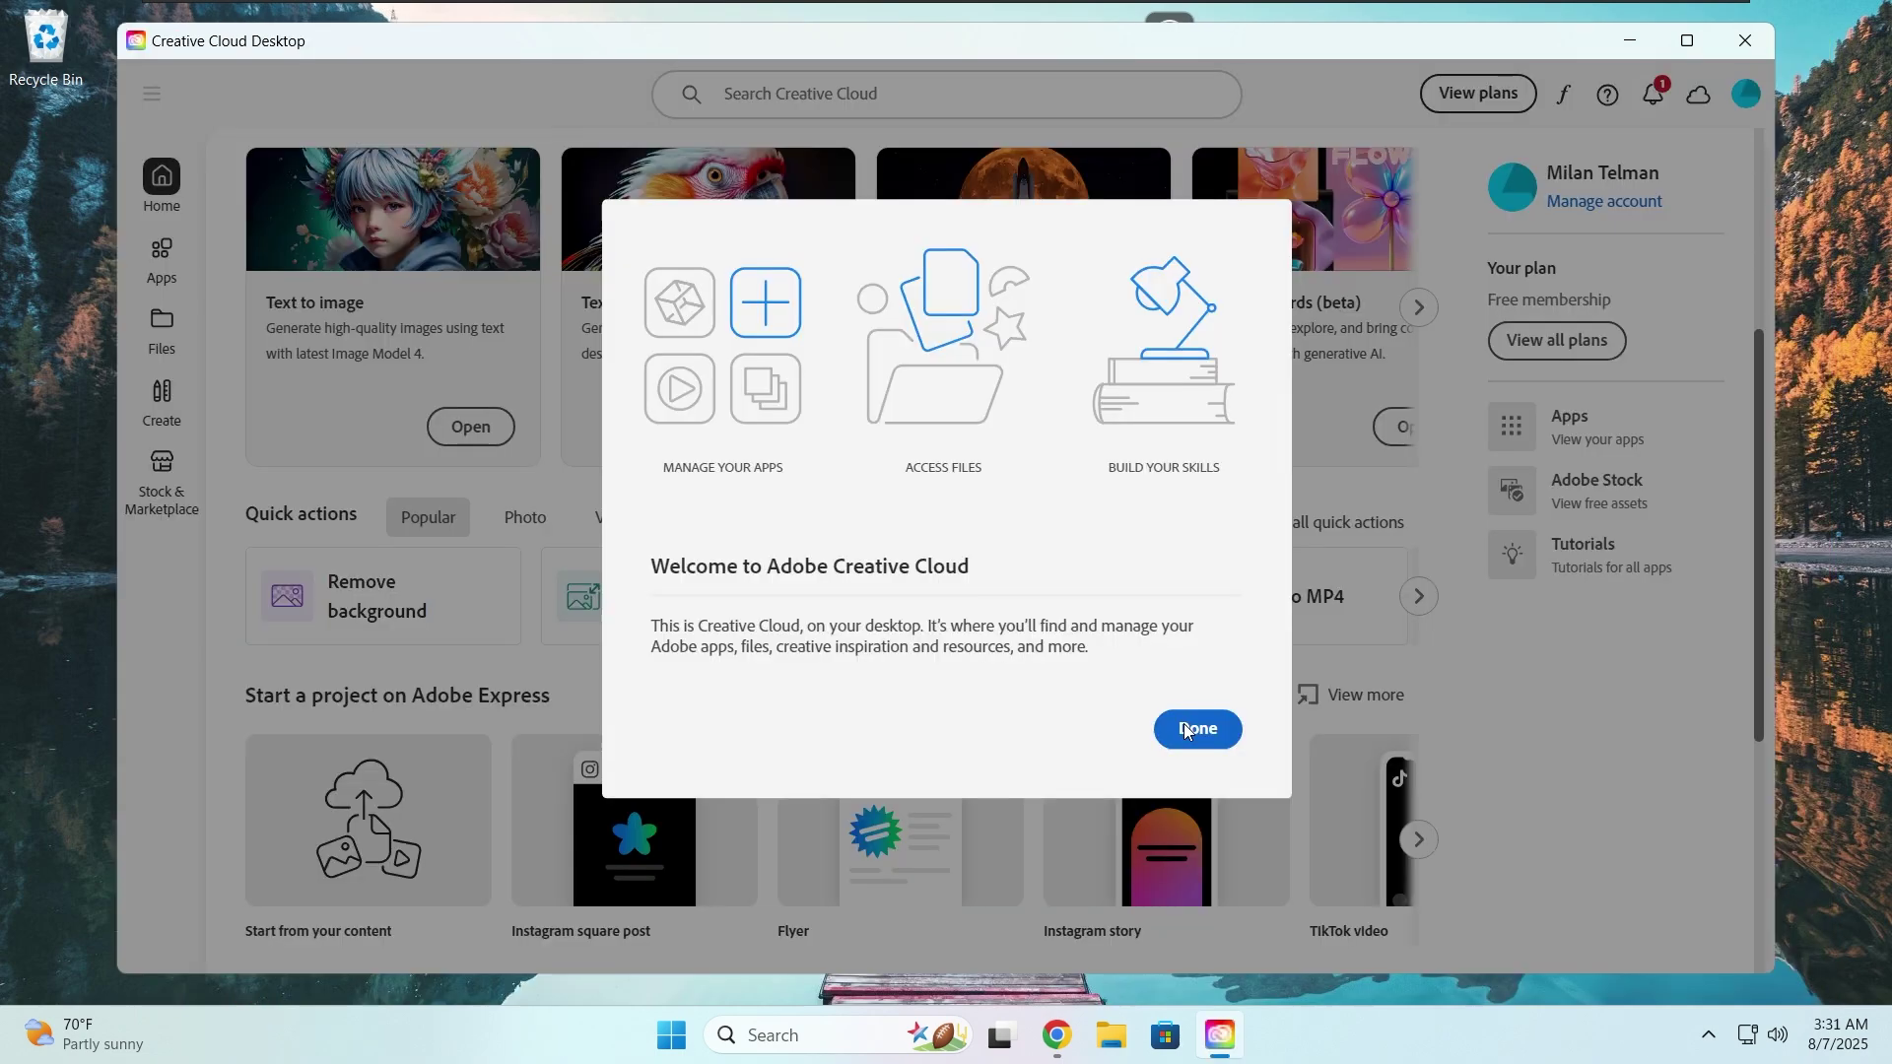
# Step: Dismiss the welcome dialog and browse the Apps, Notifications and Services preferences
pyautogui.click(1196, 727)
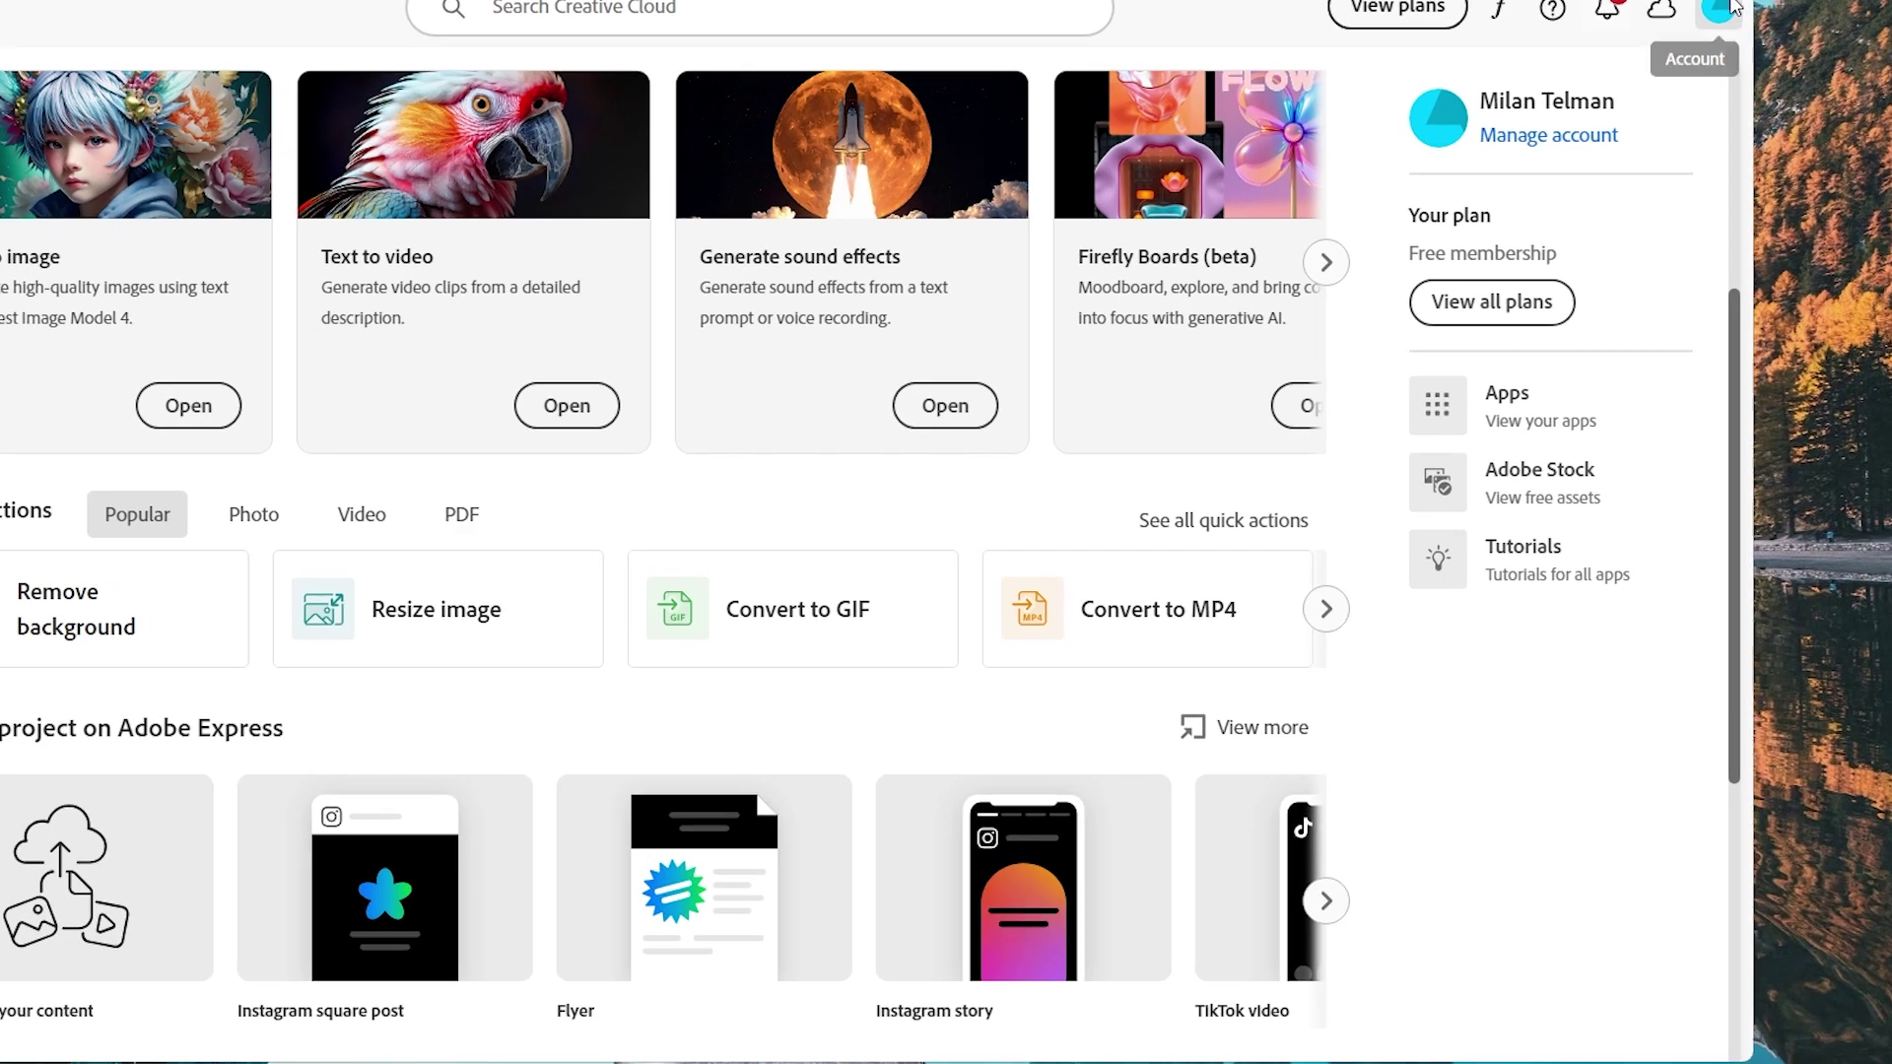
pyautogui.click(1726, 8)
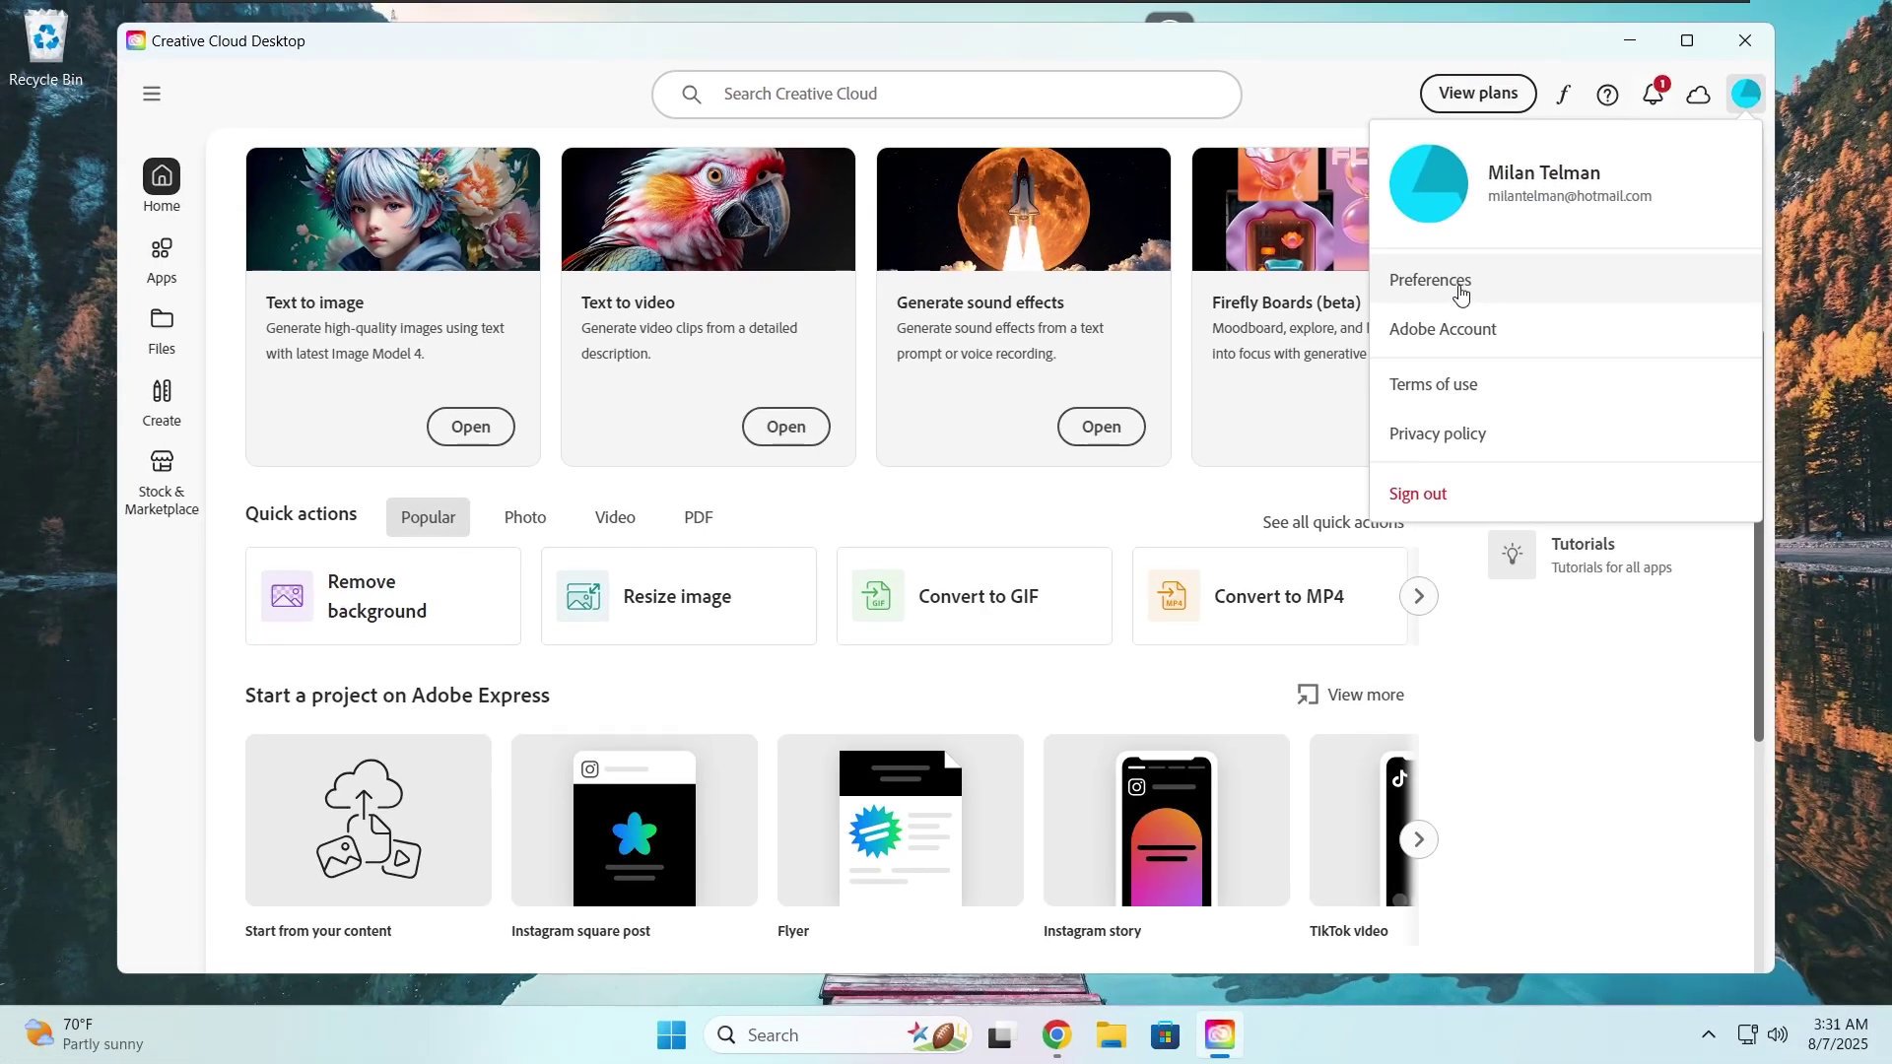
pyautogui.click(1459, 283)
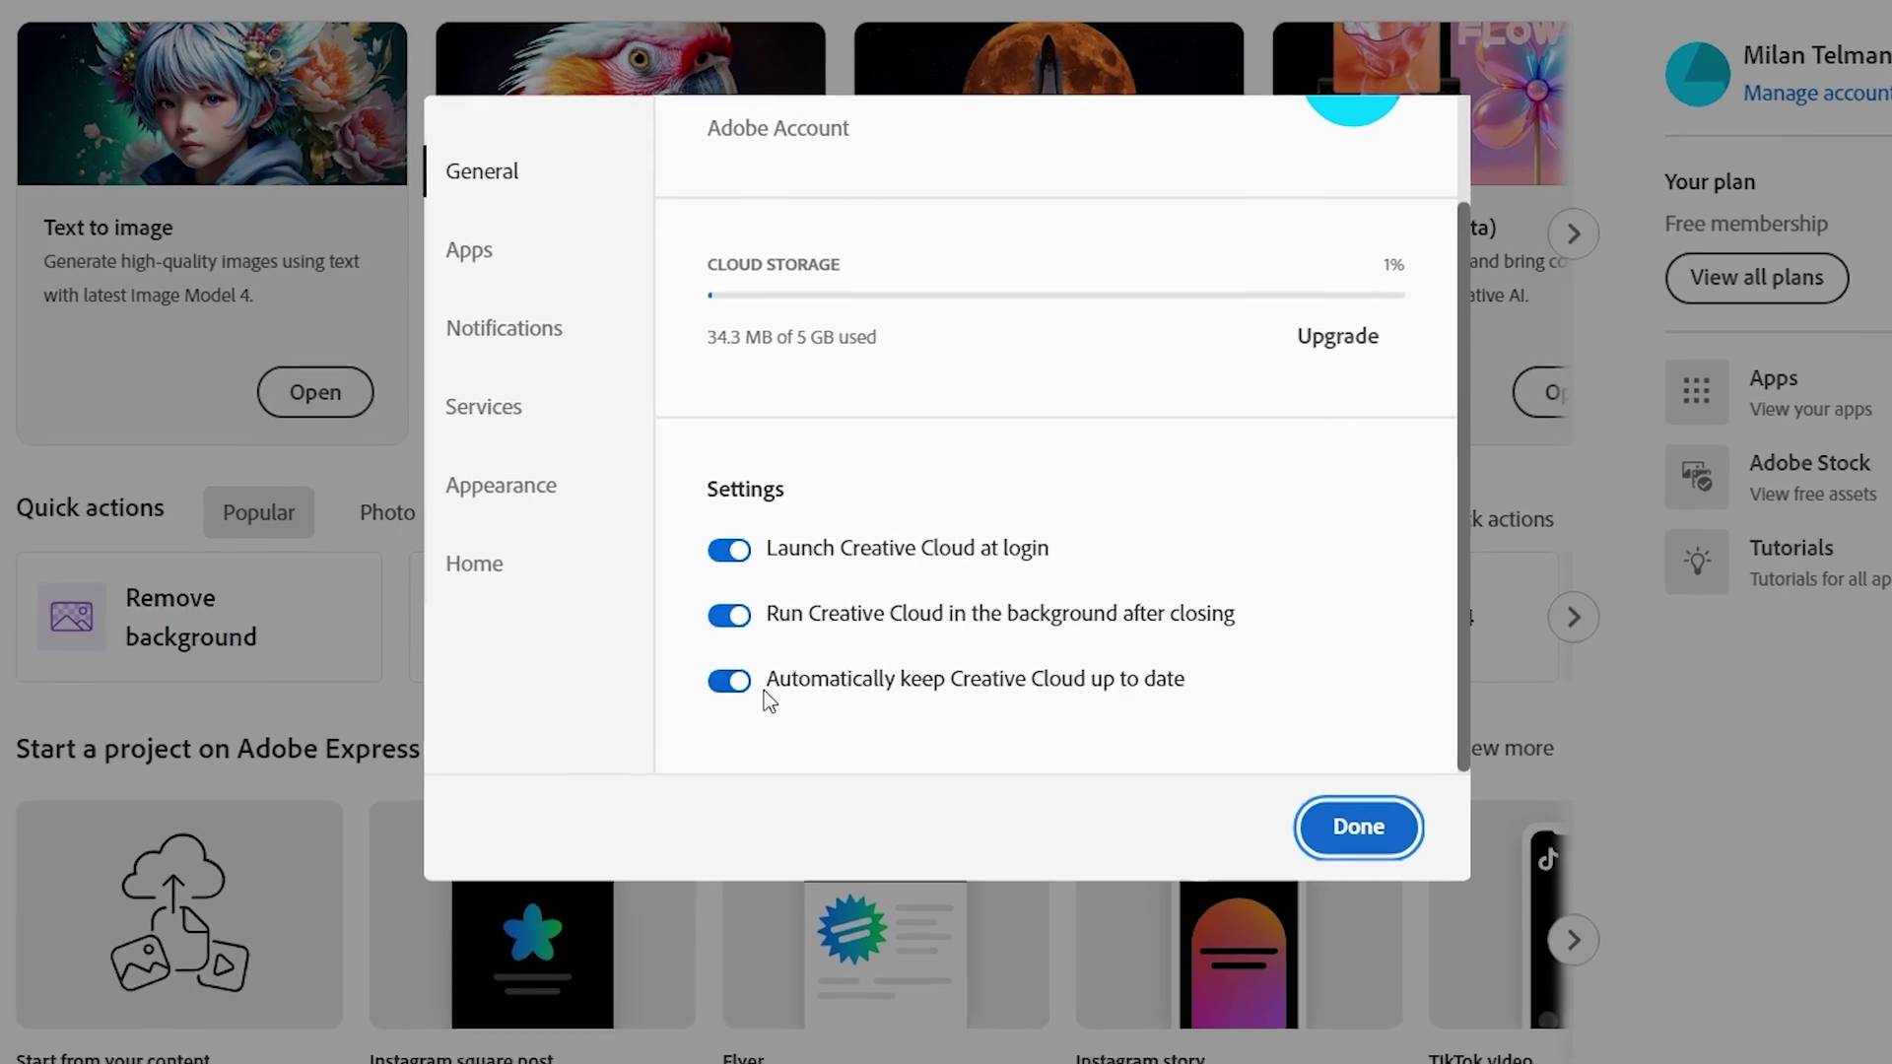
pyautogui.click(512, 252)
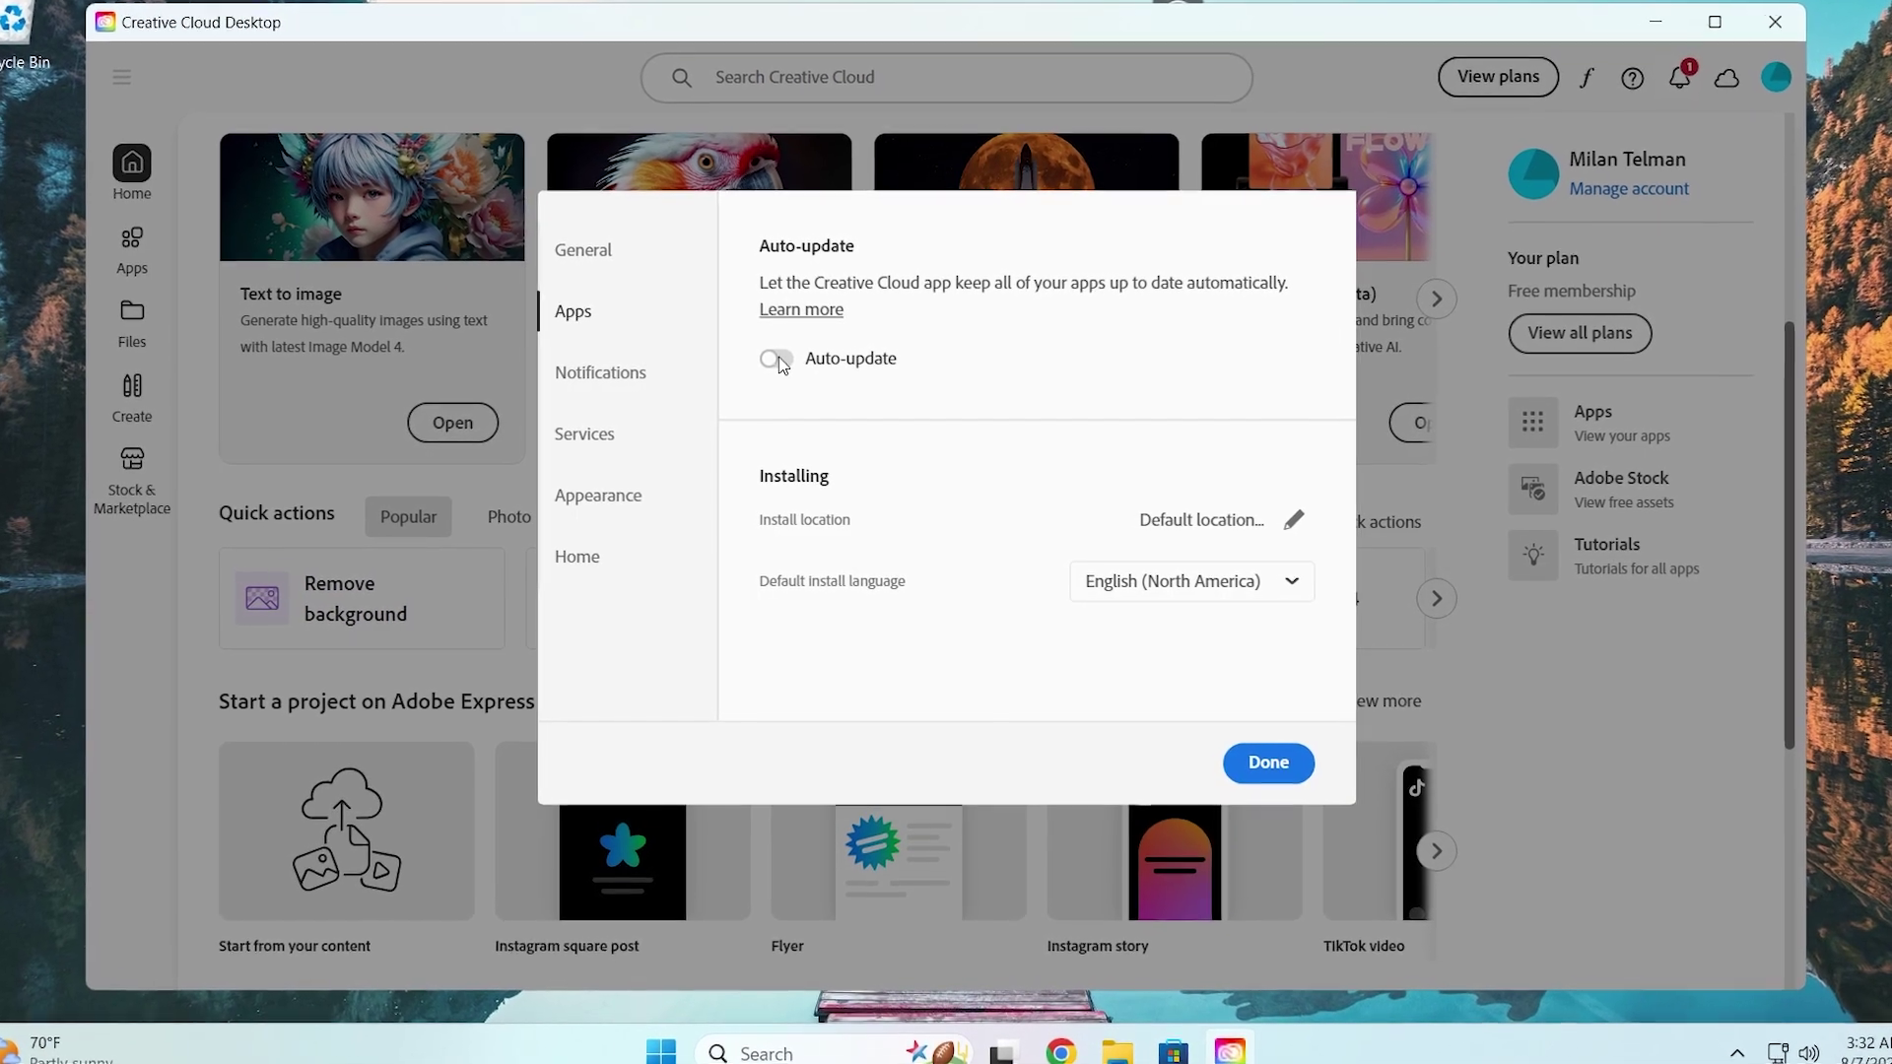
pyautogui.click(643, 389)
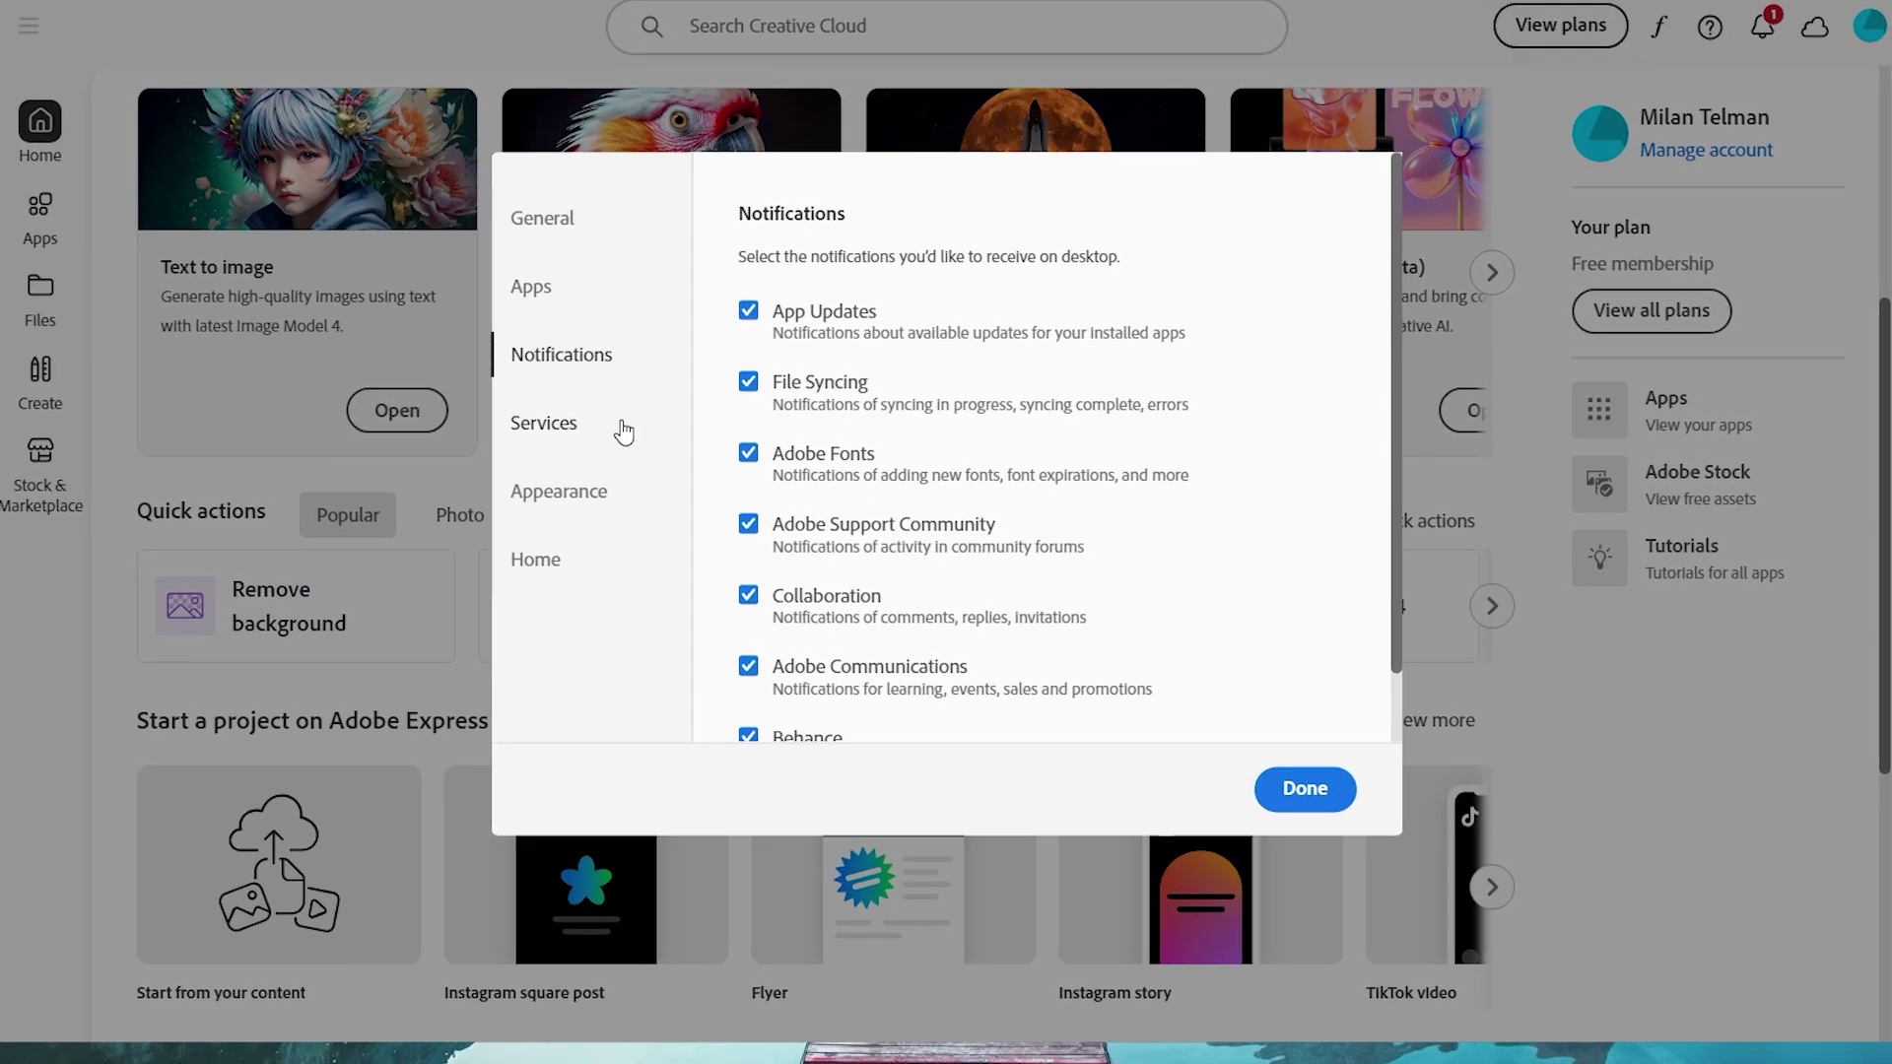
pyautogui.click(624, 430)
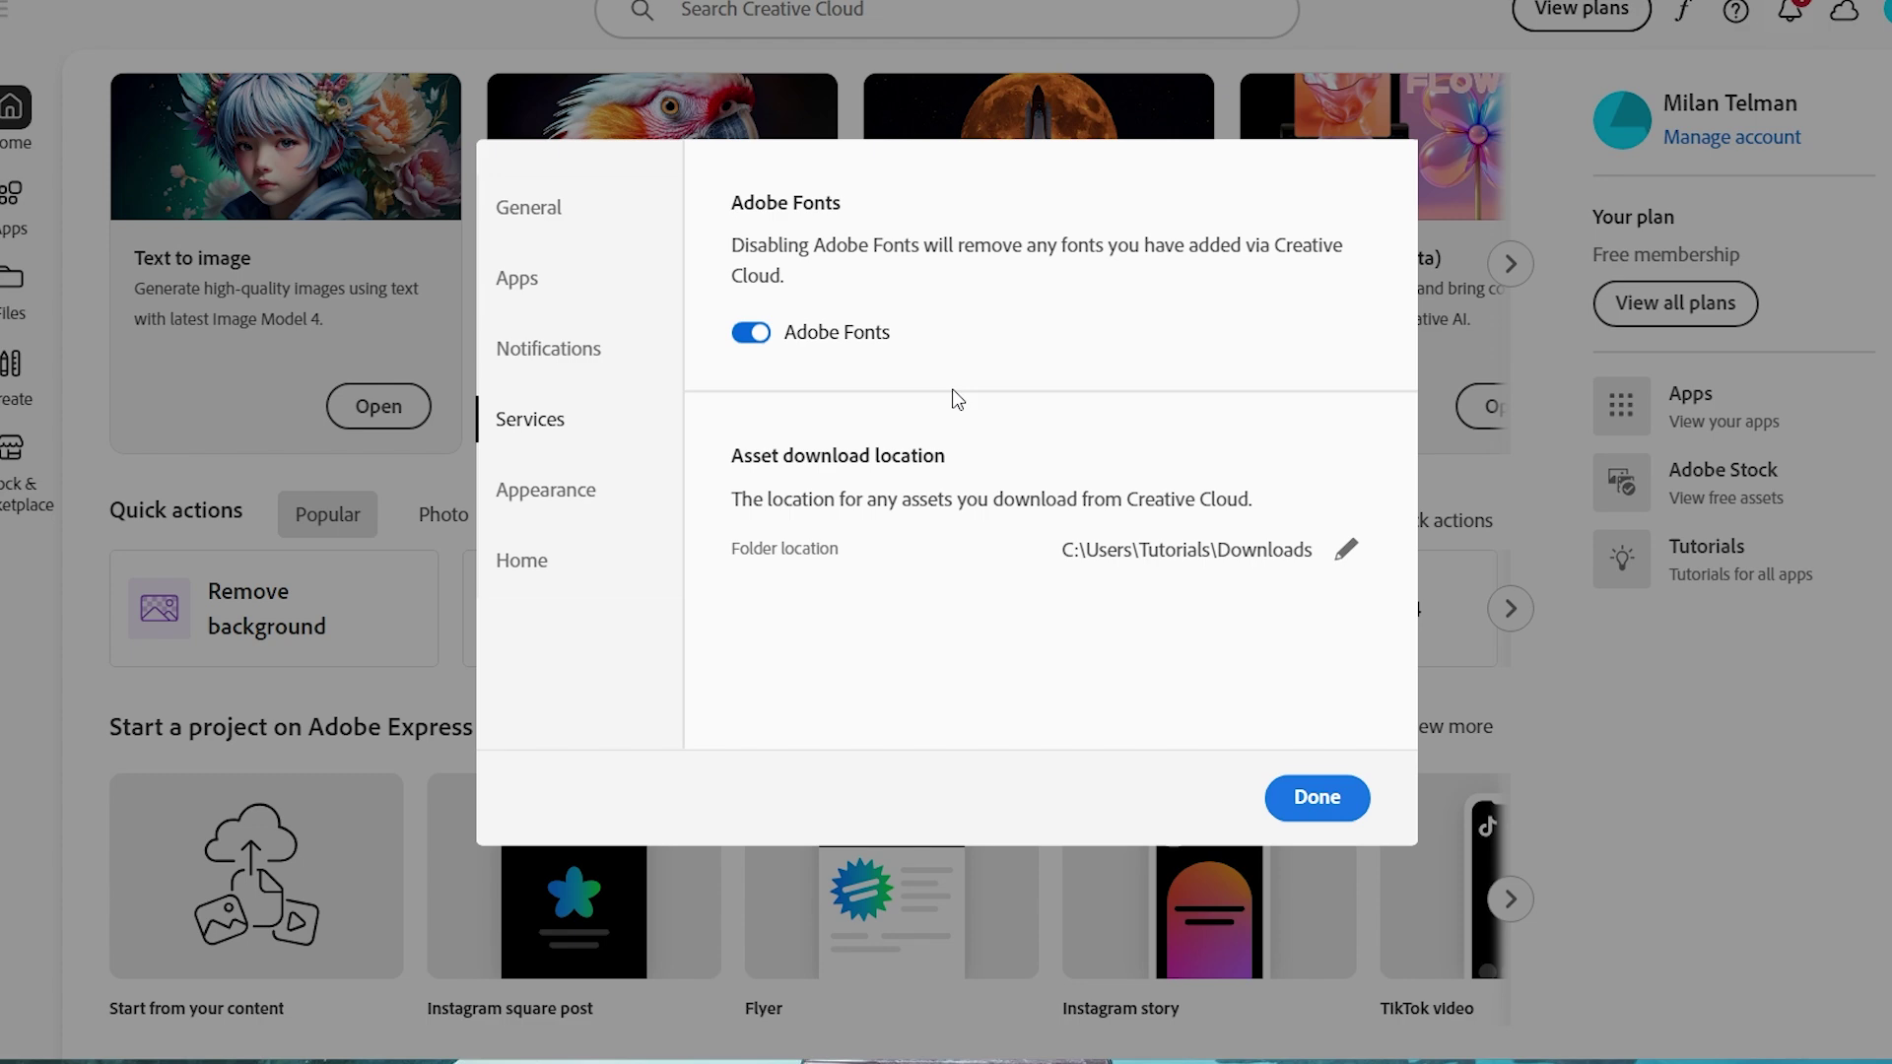
# Step: Set the Appearance colour theme to Dark, glance at Home shortcuts, and close preferences
pyautogui.click(569, 505)
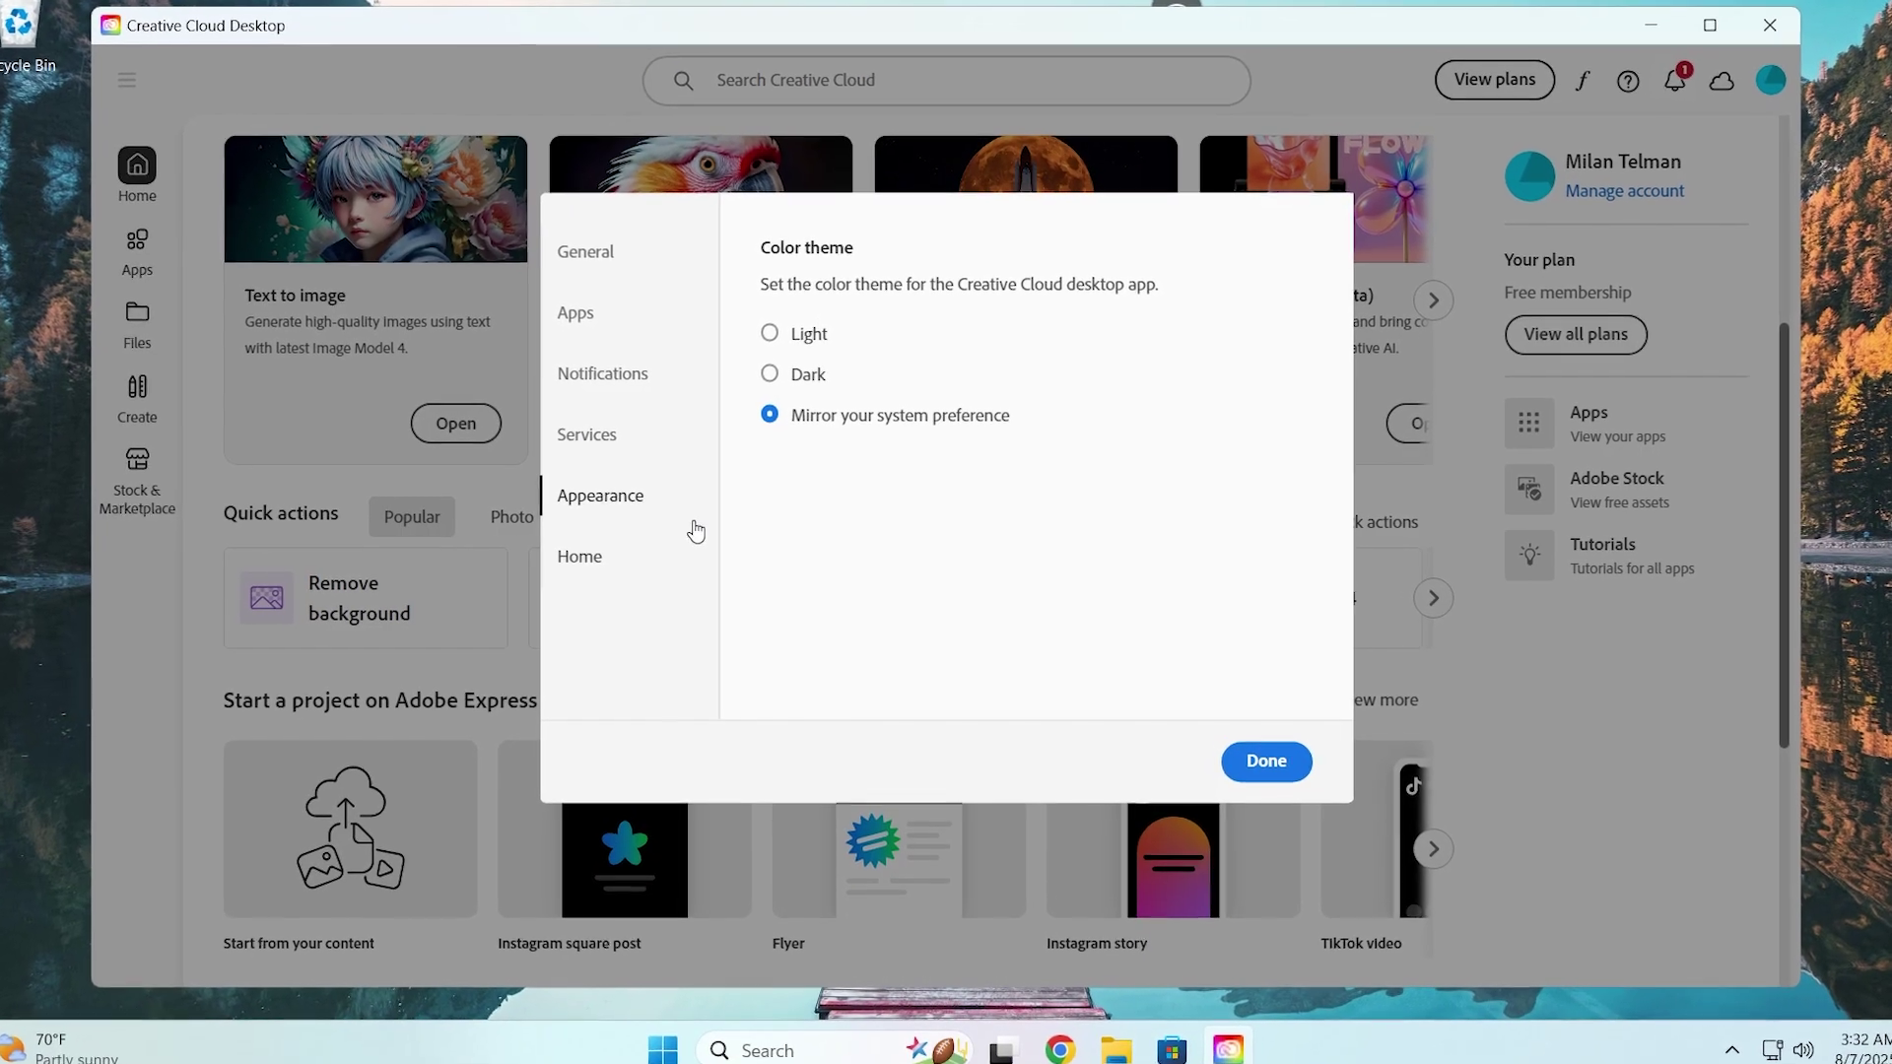
pyautogui.click(783, 375)
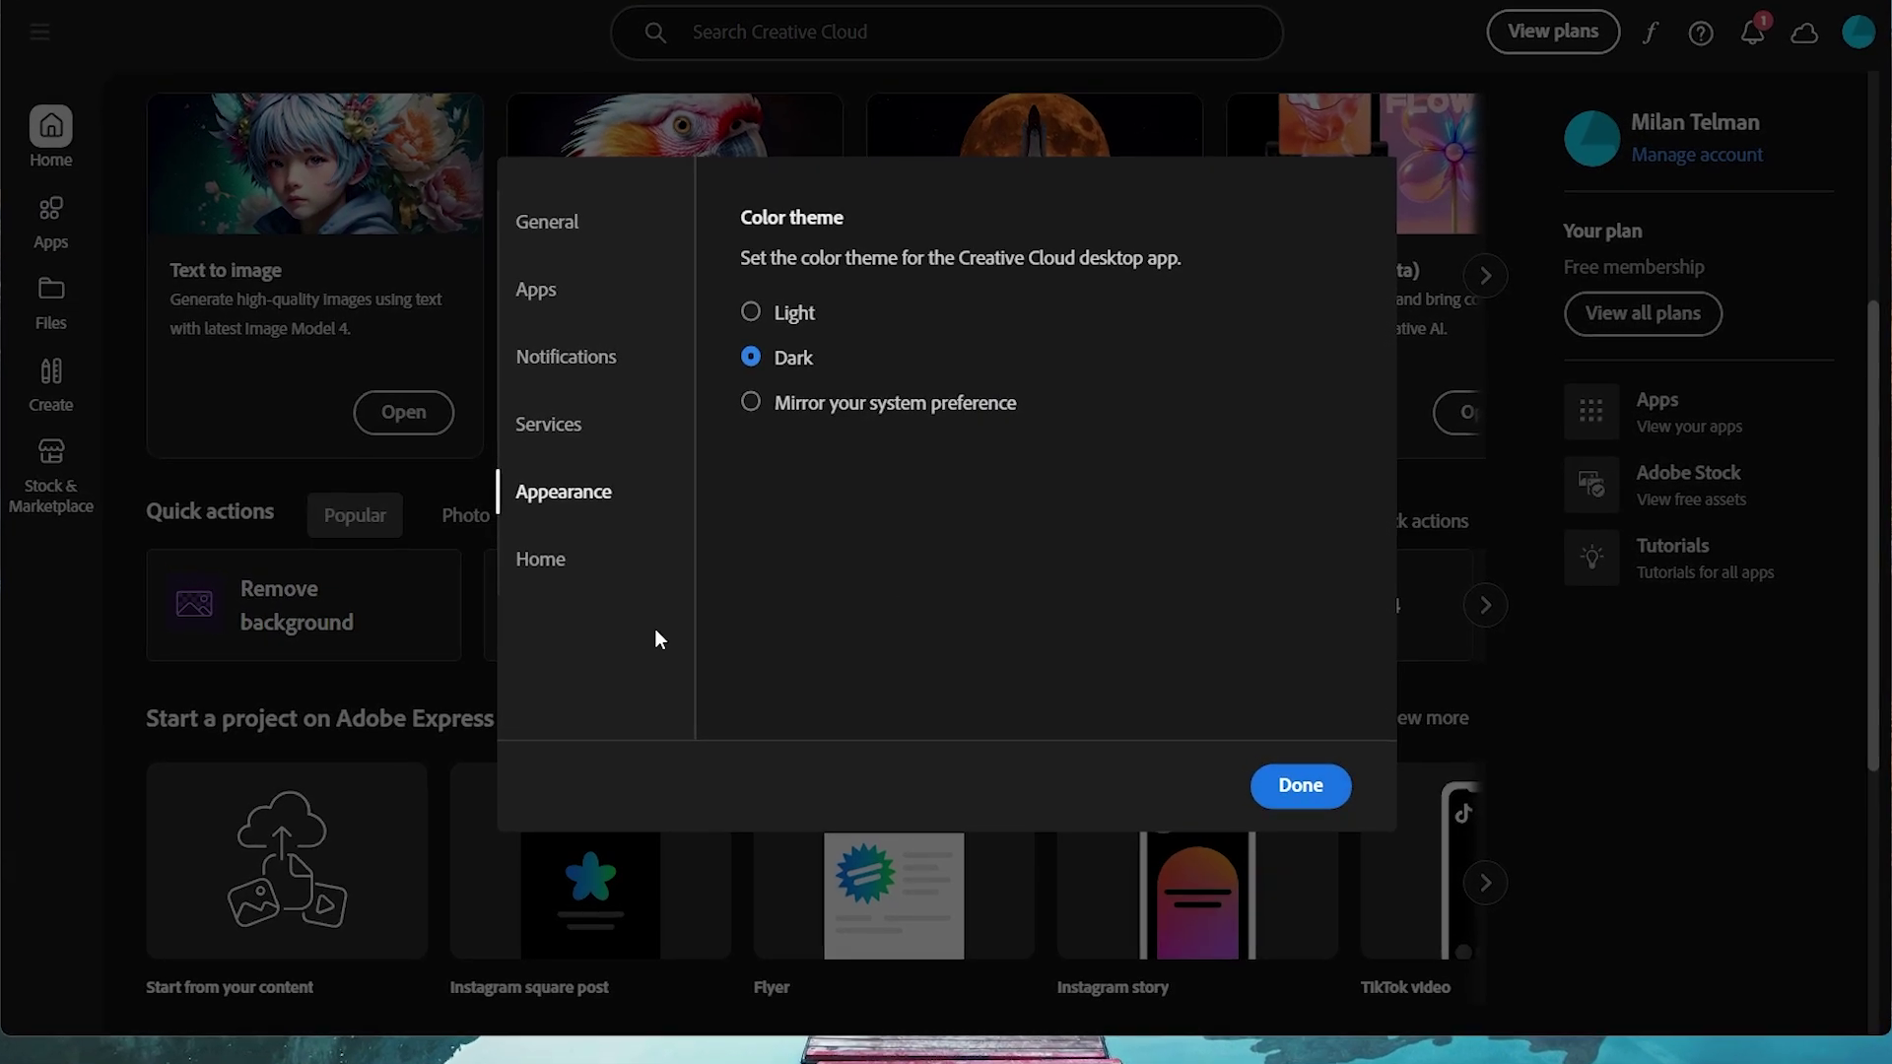
pyautogui.click(567, 589)
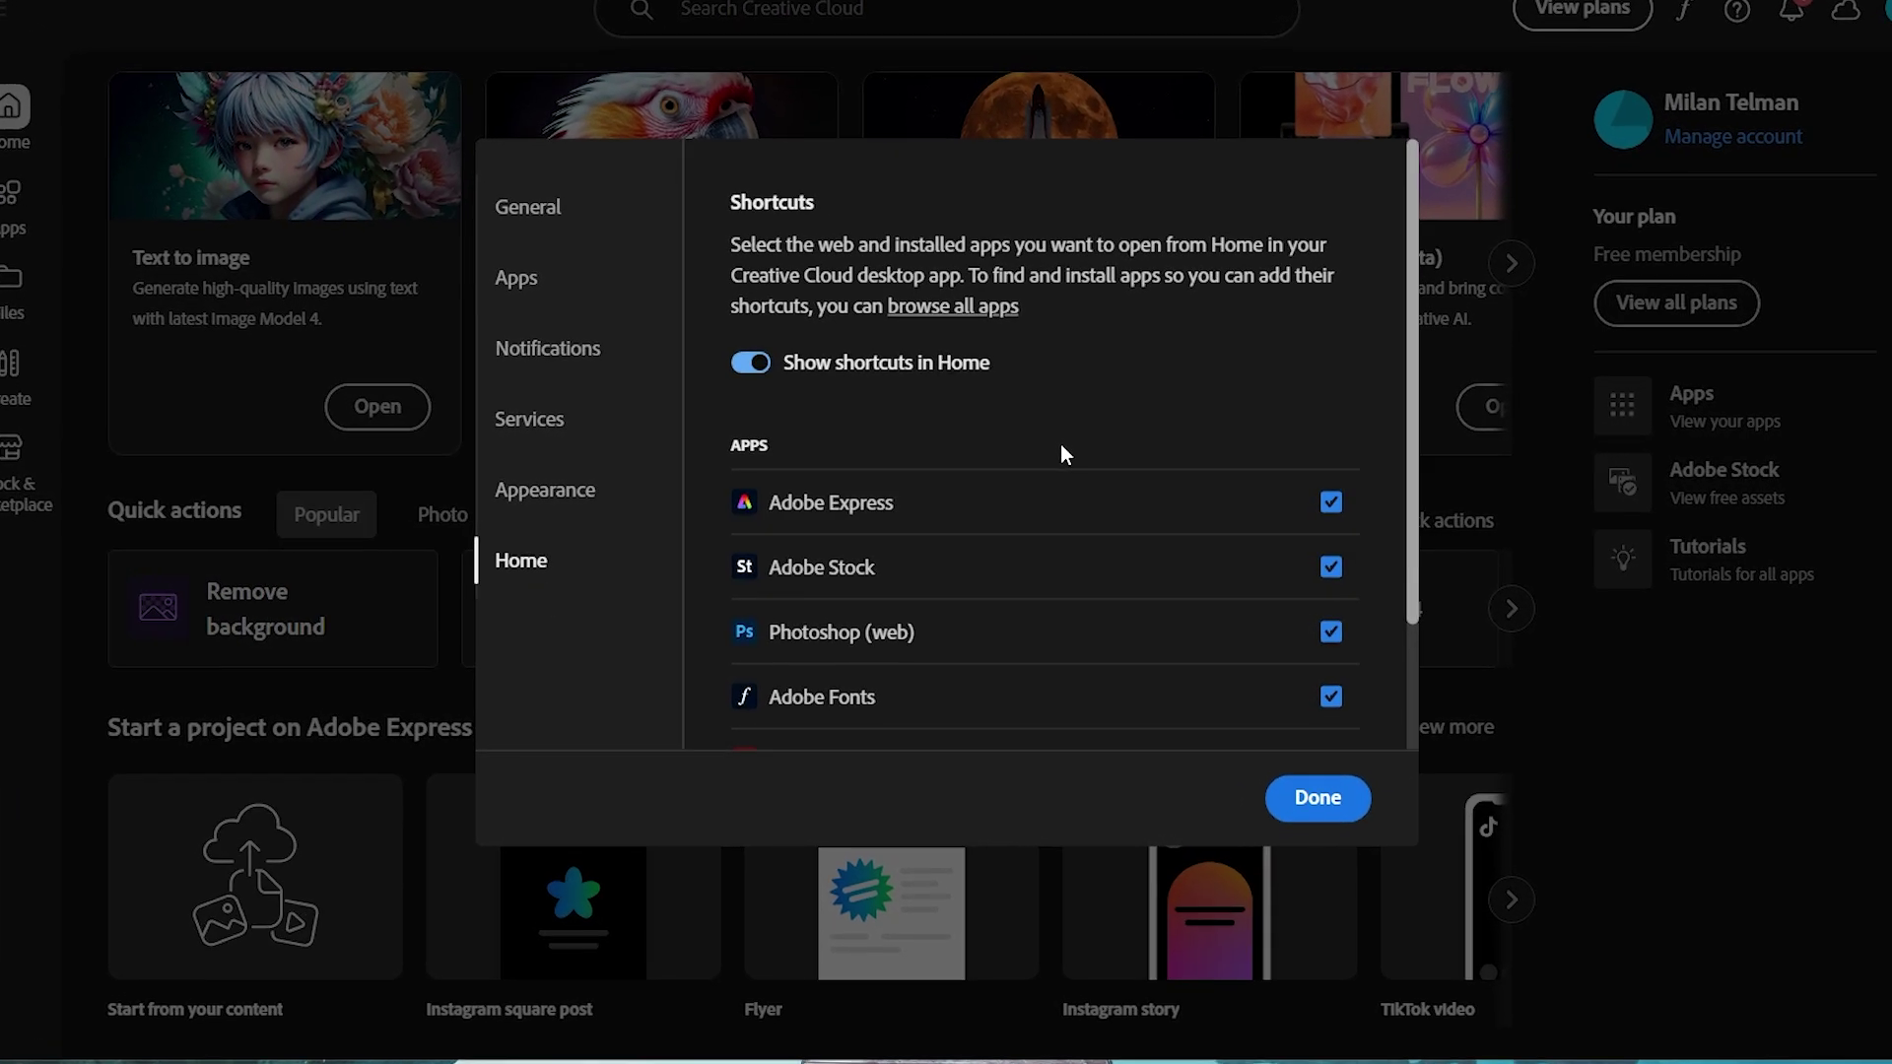
pyautogui.scroll(-2, 1061, 441)
pyautogui.scroll(2, 1062, 441)
pyautogui.click(1322, 801)
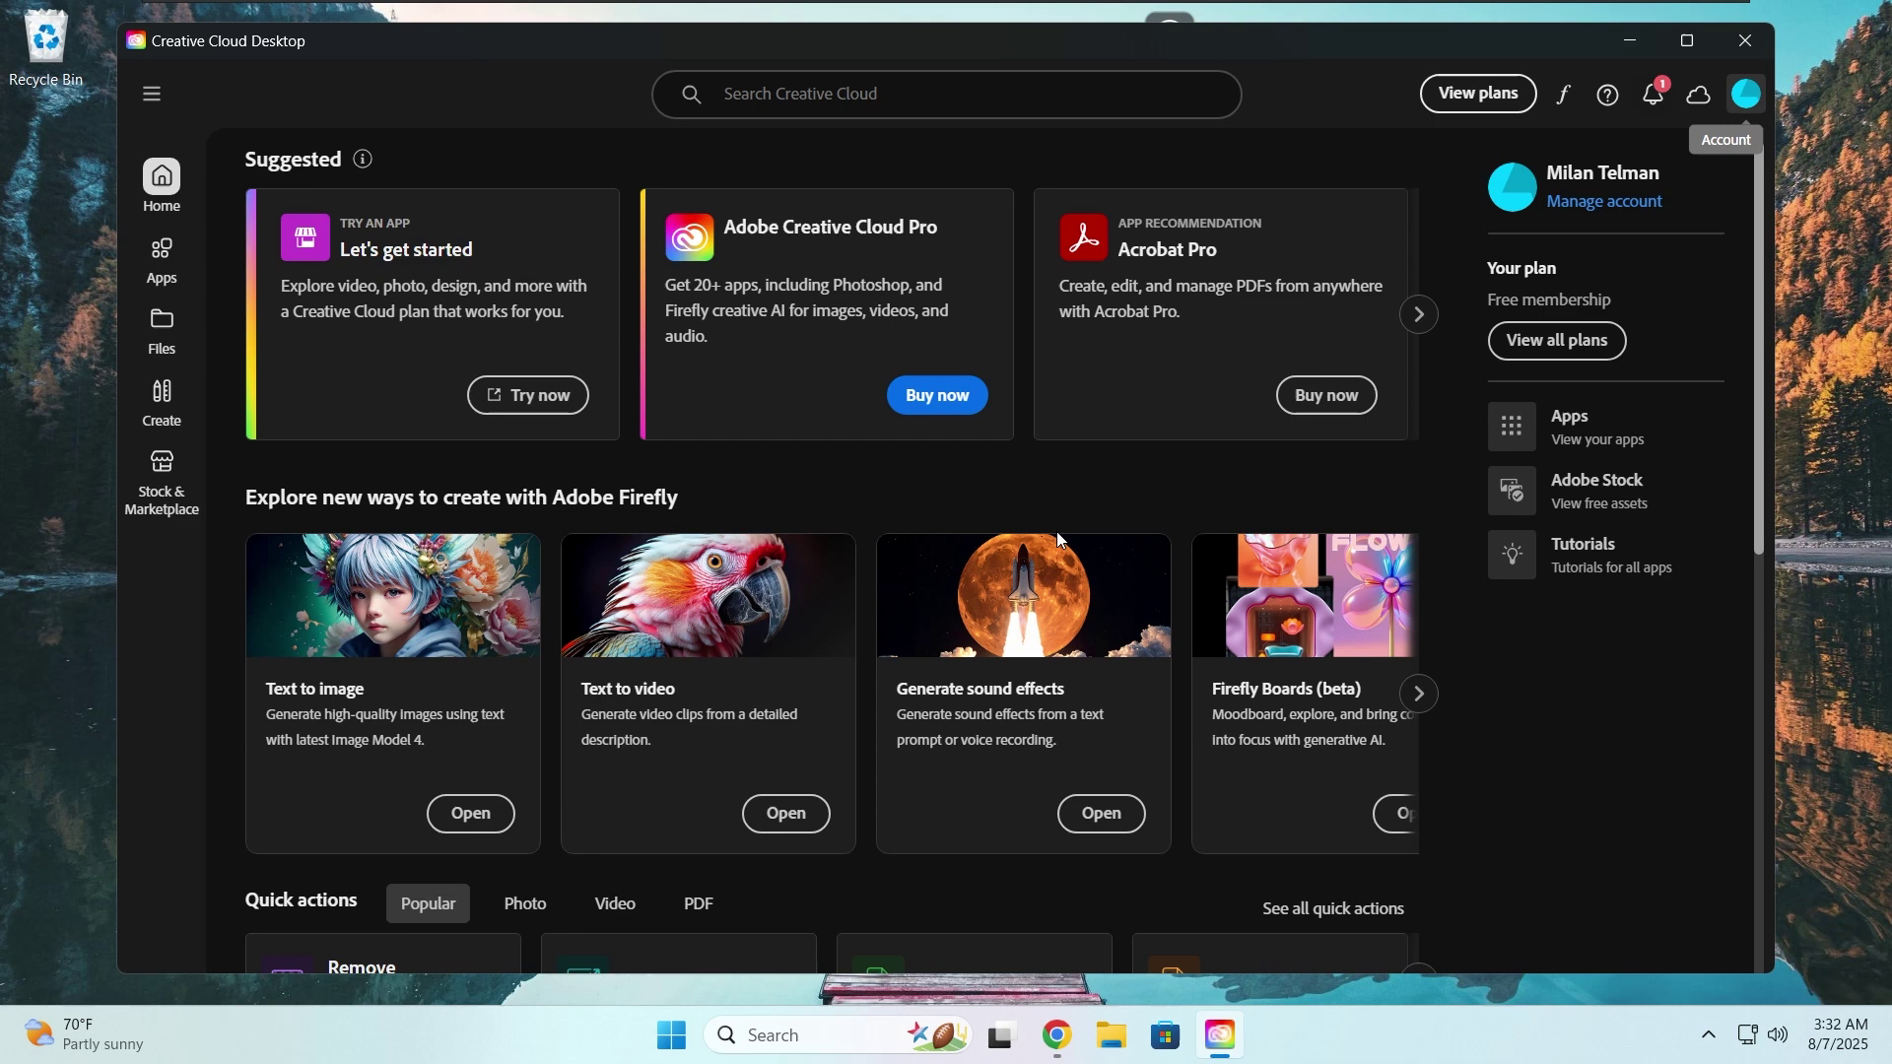
# Step: Choose View all plans in the home page's Your plan sidebar
pyautogui.scroll(-10, 838, 740)
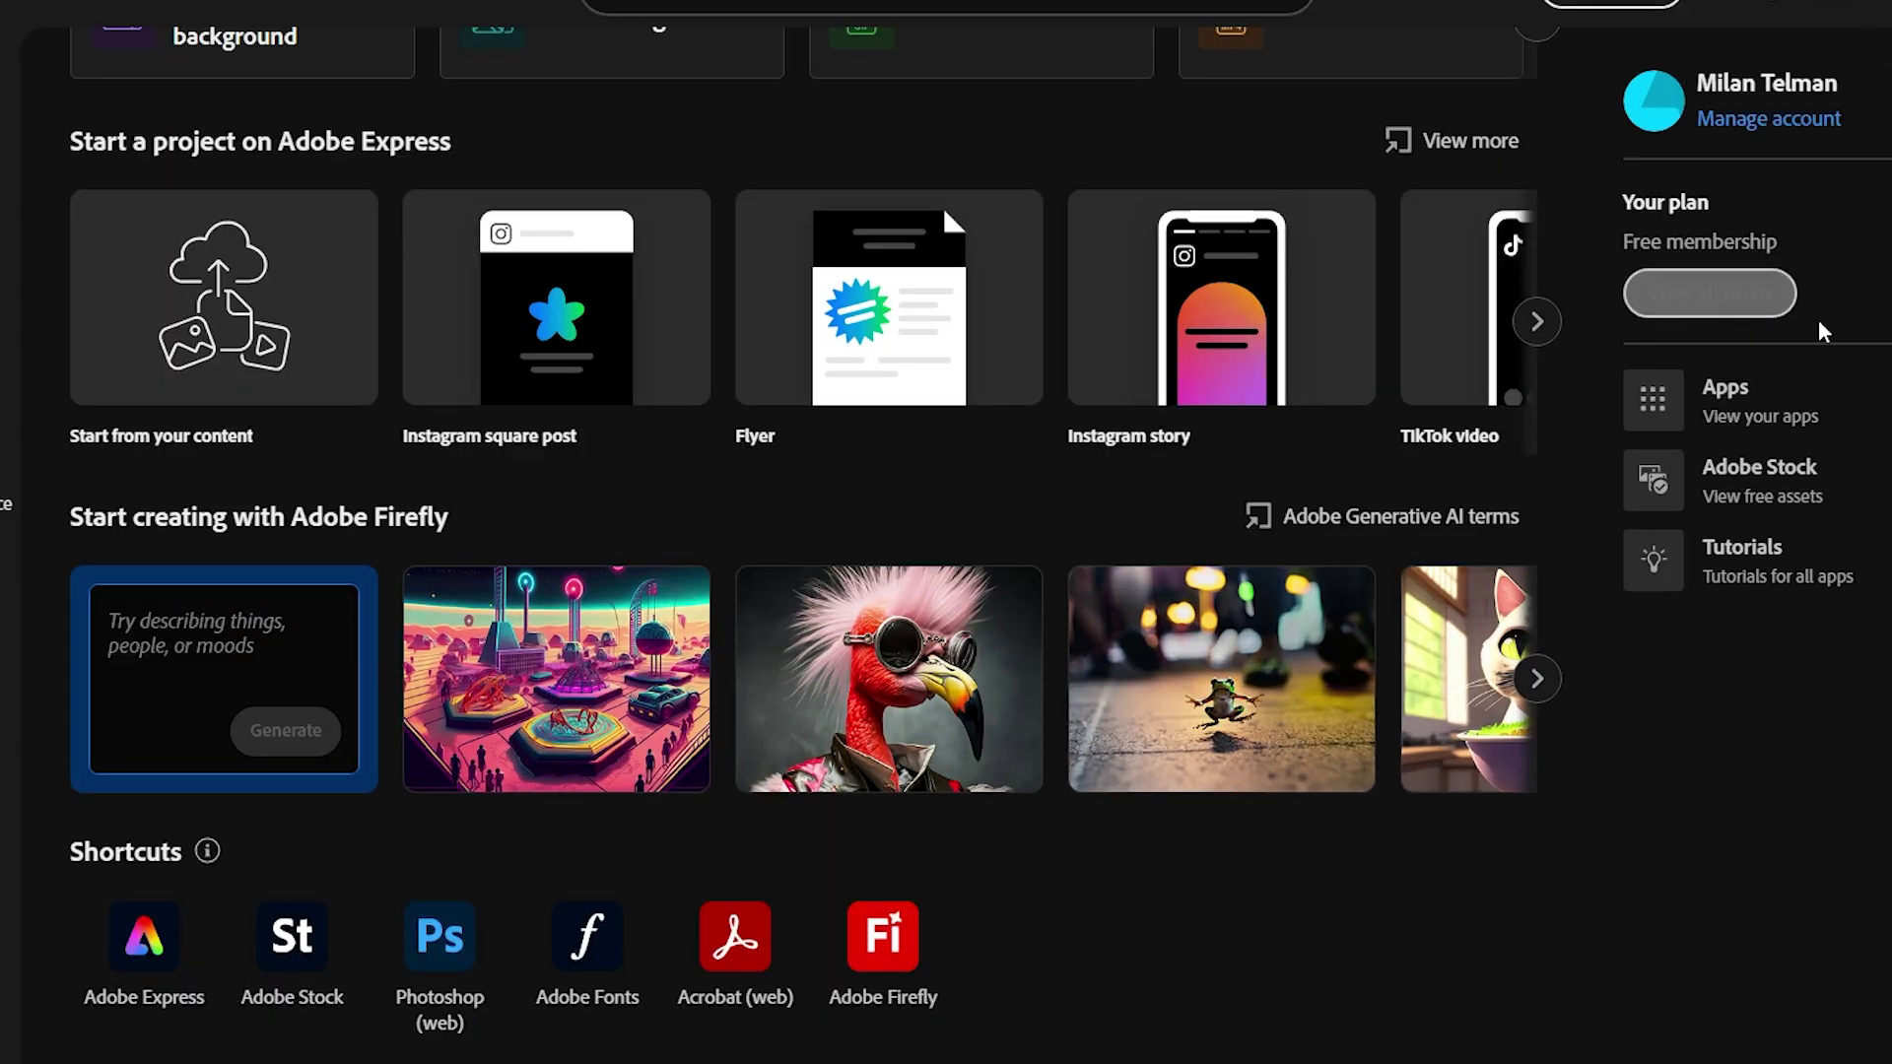
pyautogui.click(1731, 314)
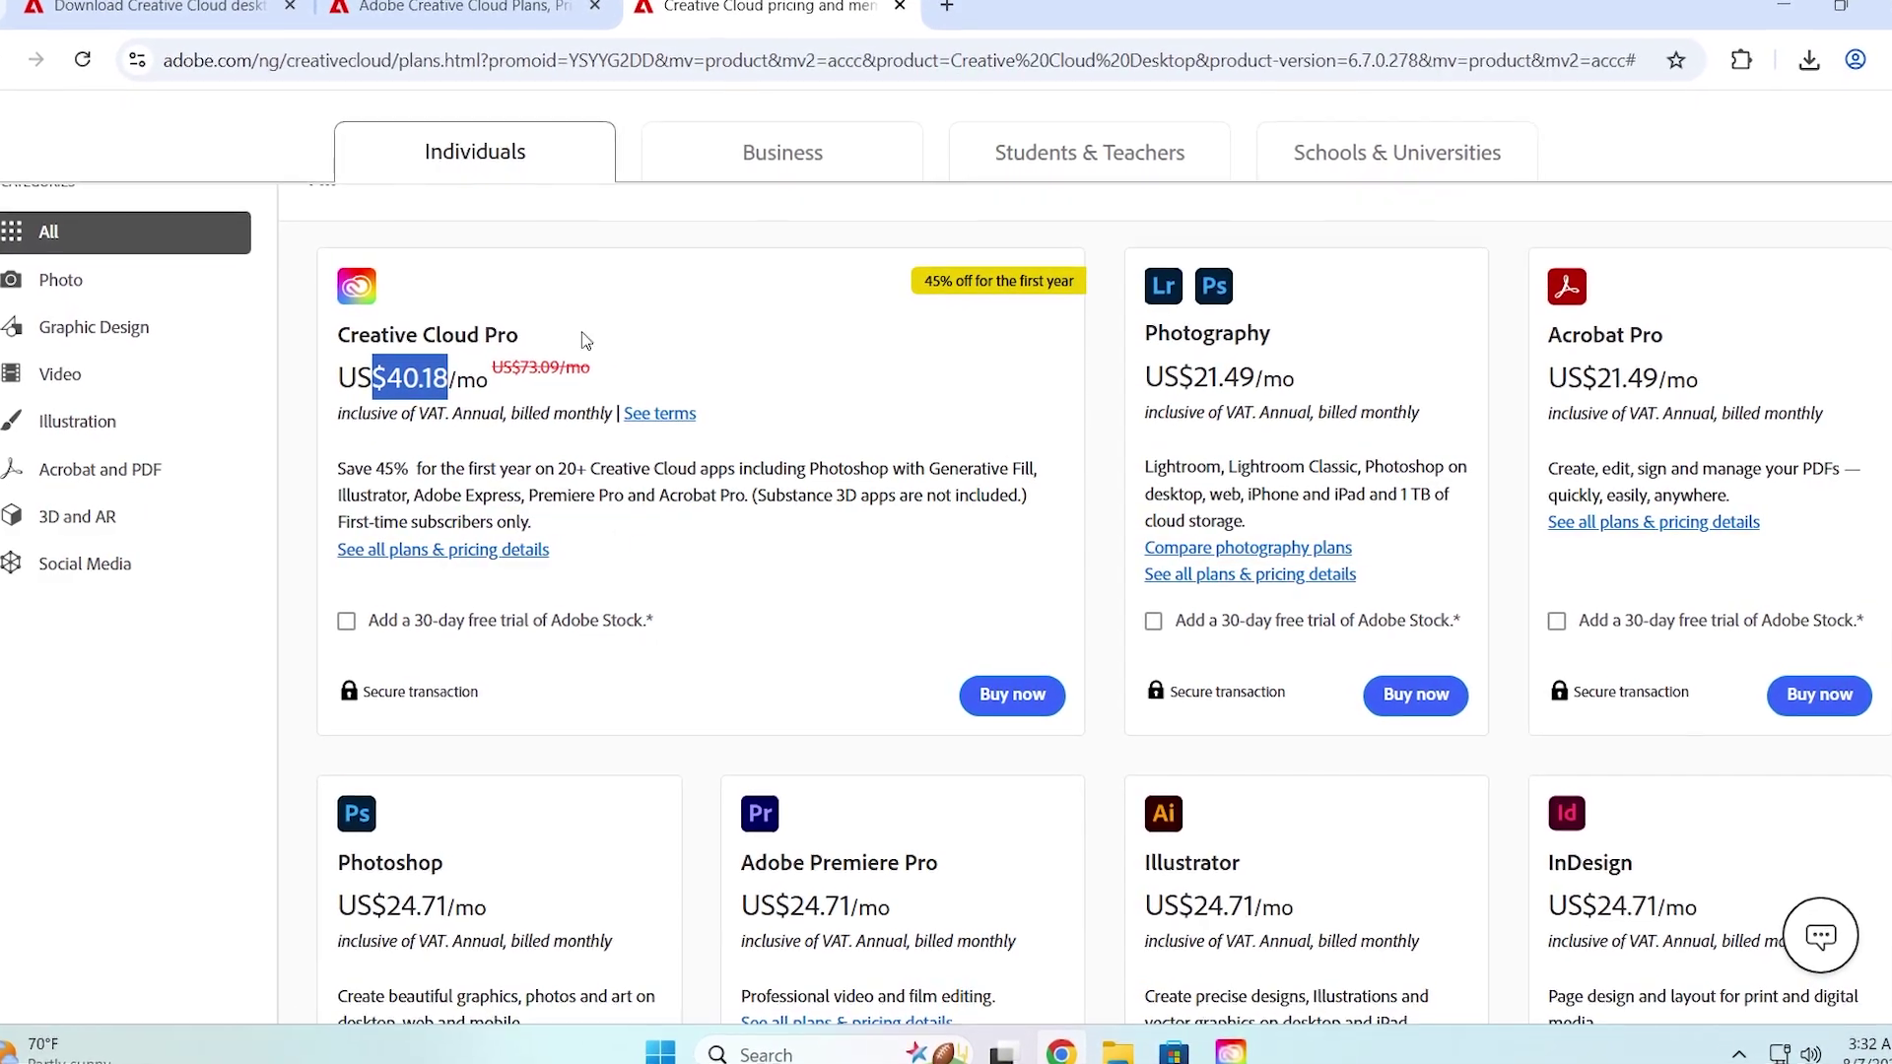
# Step: Highlight the single-app prices for Photoshop and Premiere Pro (US$24.71/mo)
pyautogui.scroll(-1, 685, 503)
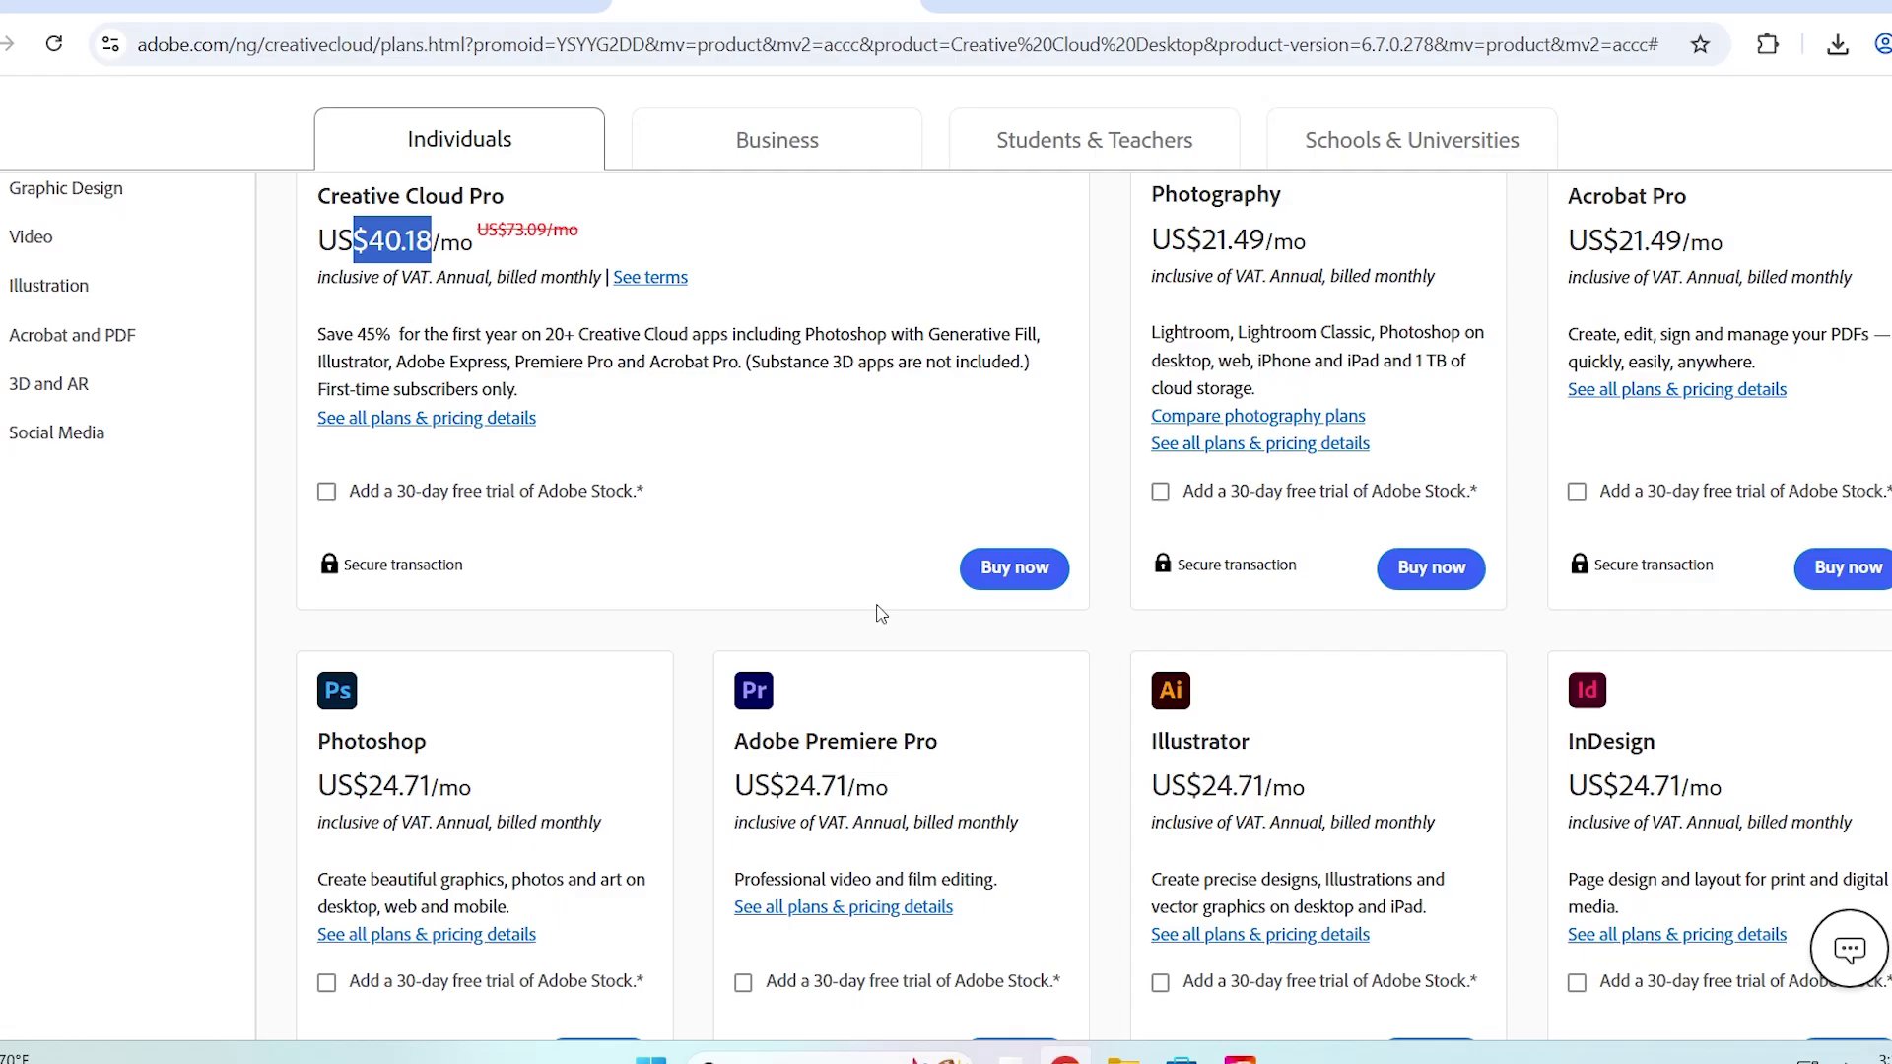
pyautogui.moveTo(736, 783); pyautogui.dragTo(878, 780)
pyautogui.click(877, 788)
pyautogui.scroll(3, 955, 802)
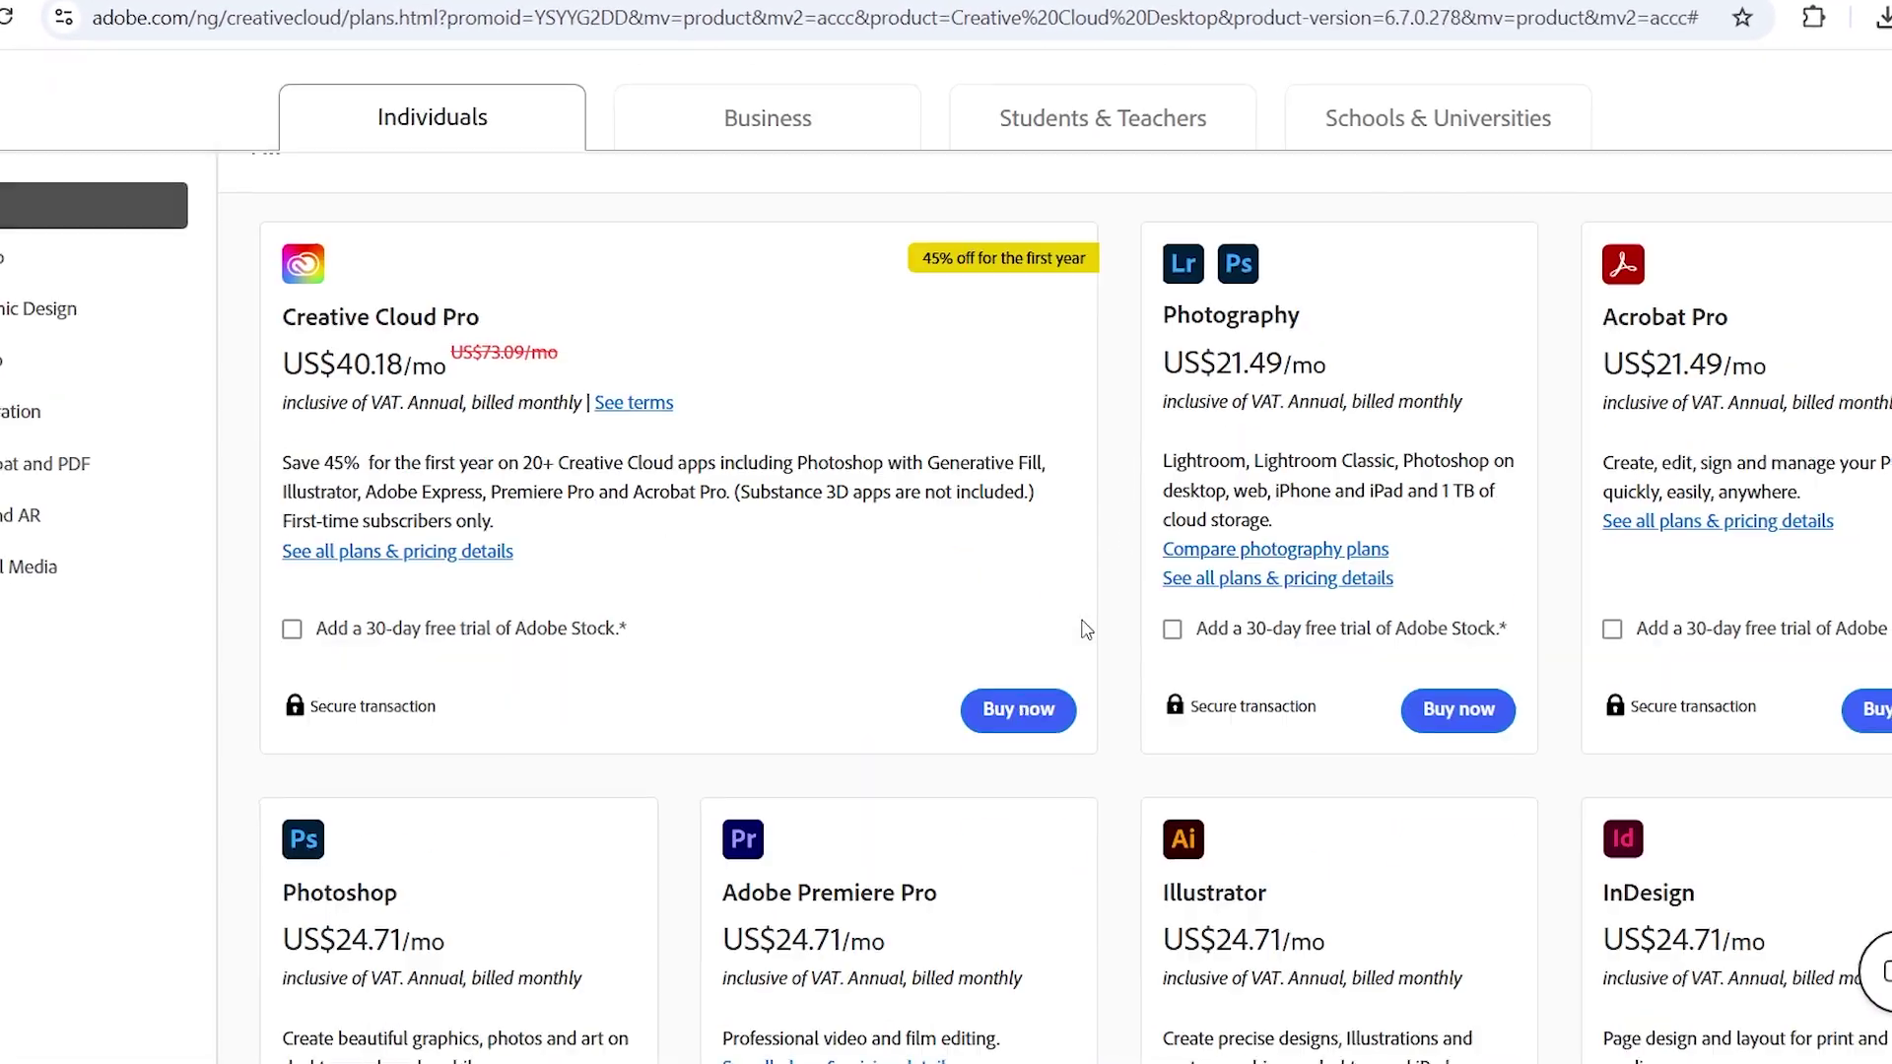
pyautogui.moveTo(283, 941); pyautogui.dragTo(832, 991)
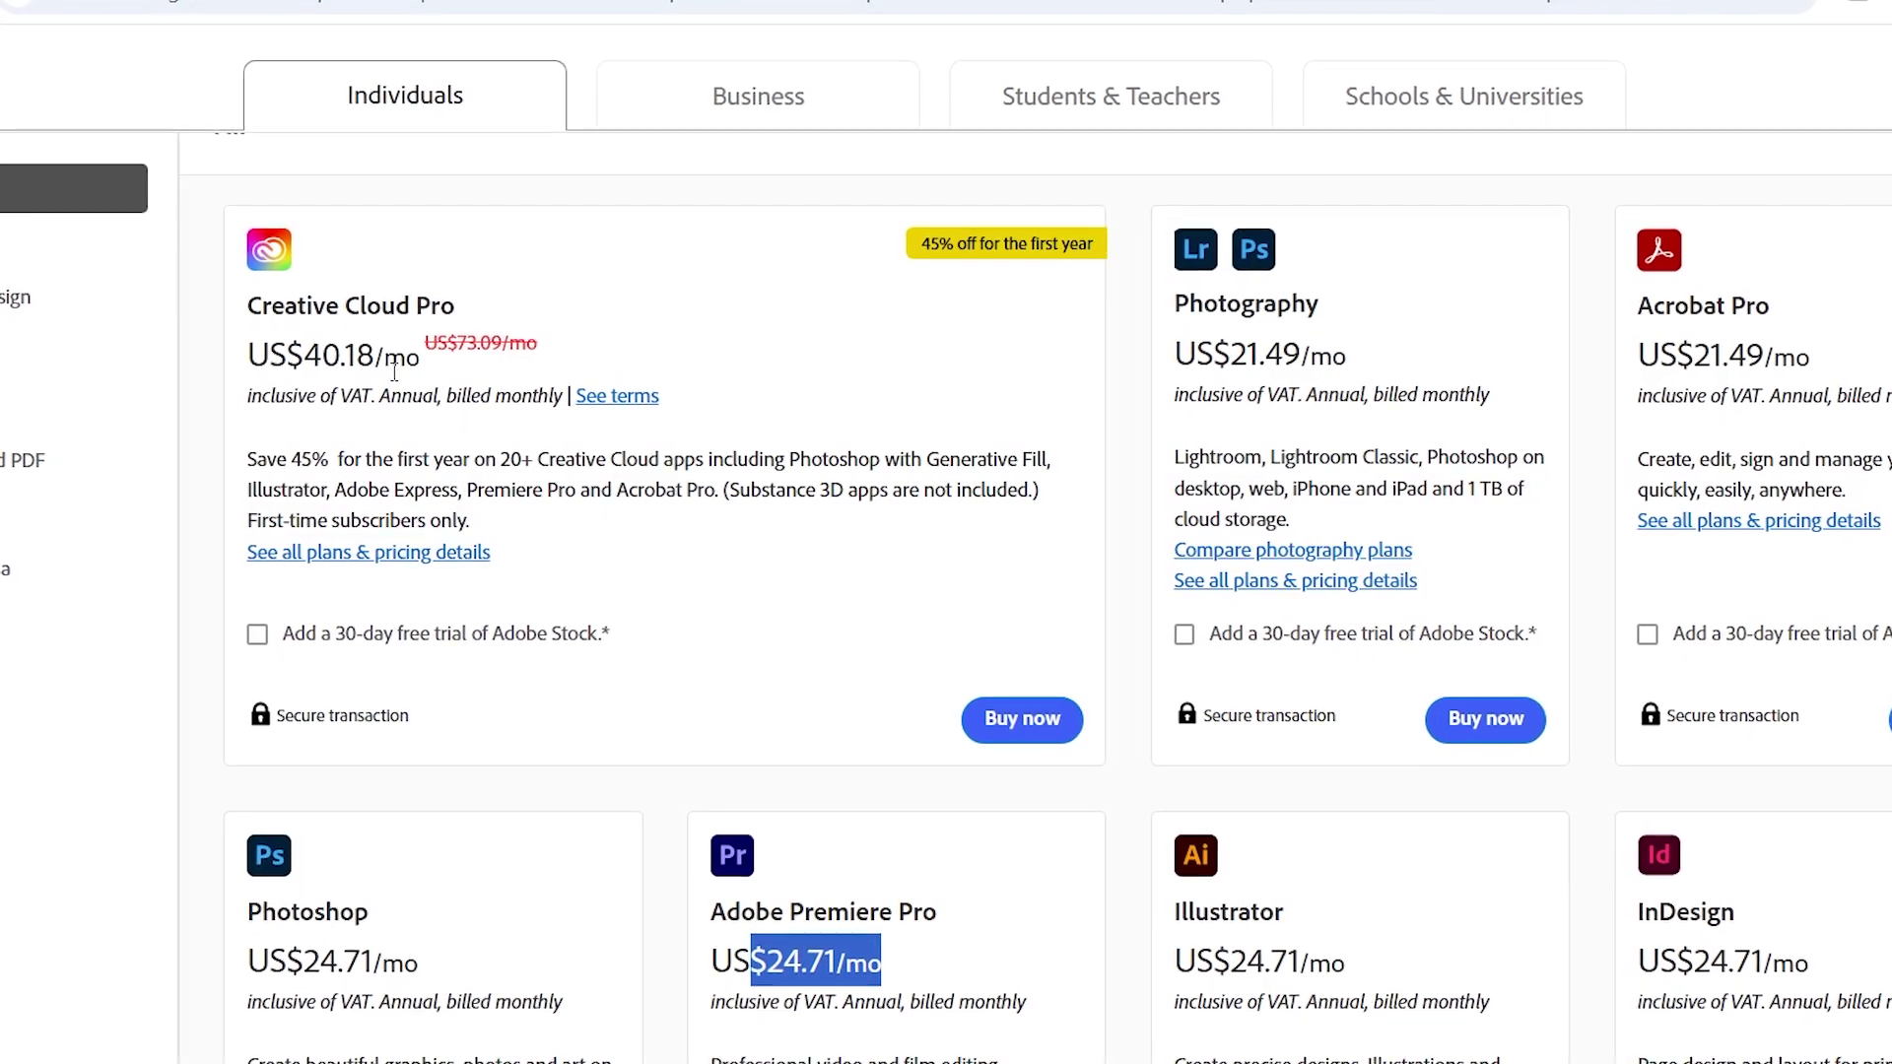
# Step: Compare Creative Cloud Pro at US$40.18/mo (from US$73.09) with Photography at US$21.49/mo
pyautogui.moveTo(315, 358); pyautogui.dragTo(389, 358)
pyautogui.click(961, 300)
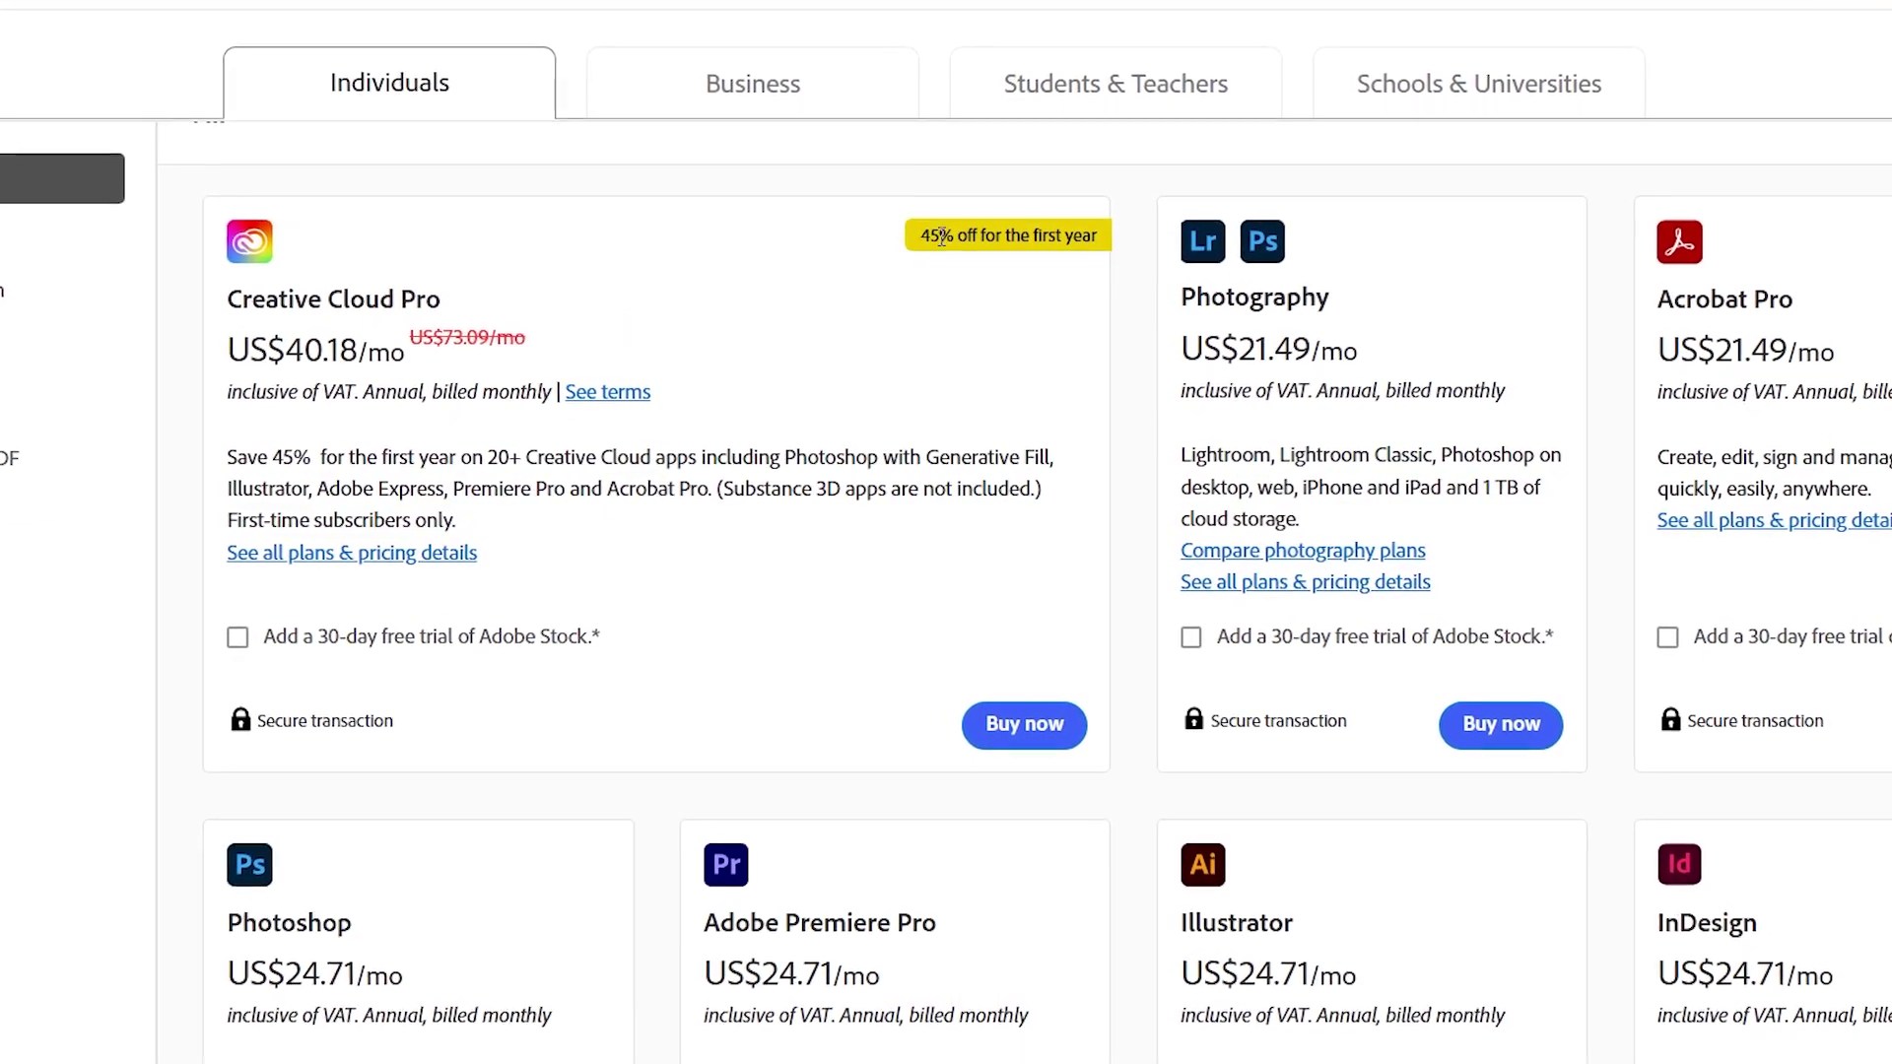
pyautogui.tripleClick(921, 241)
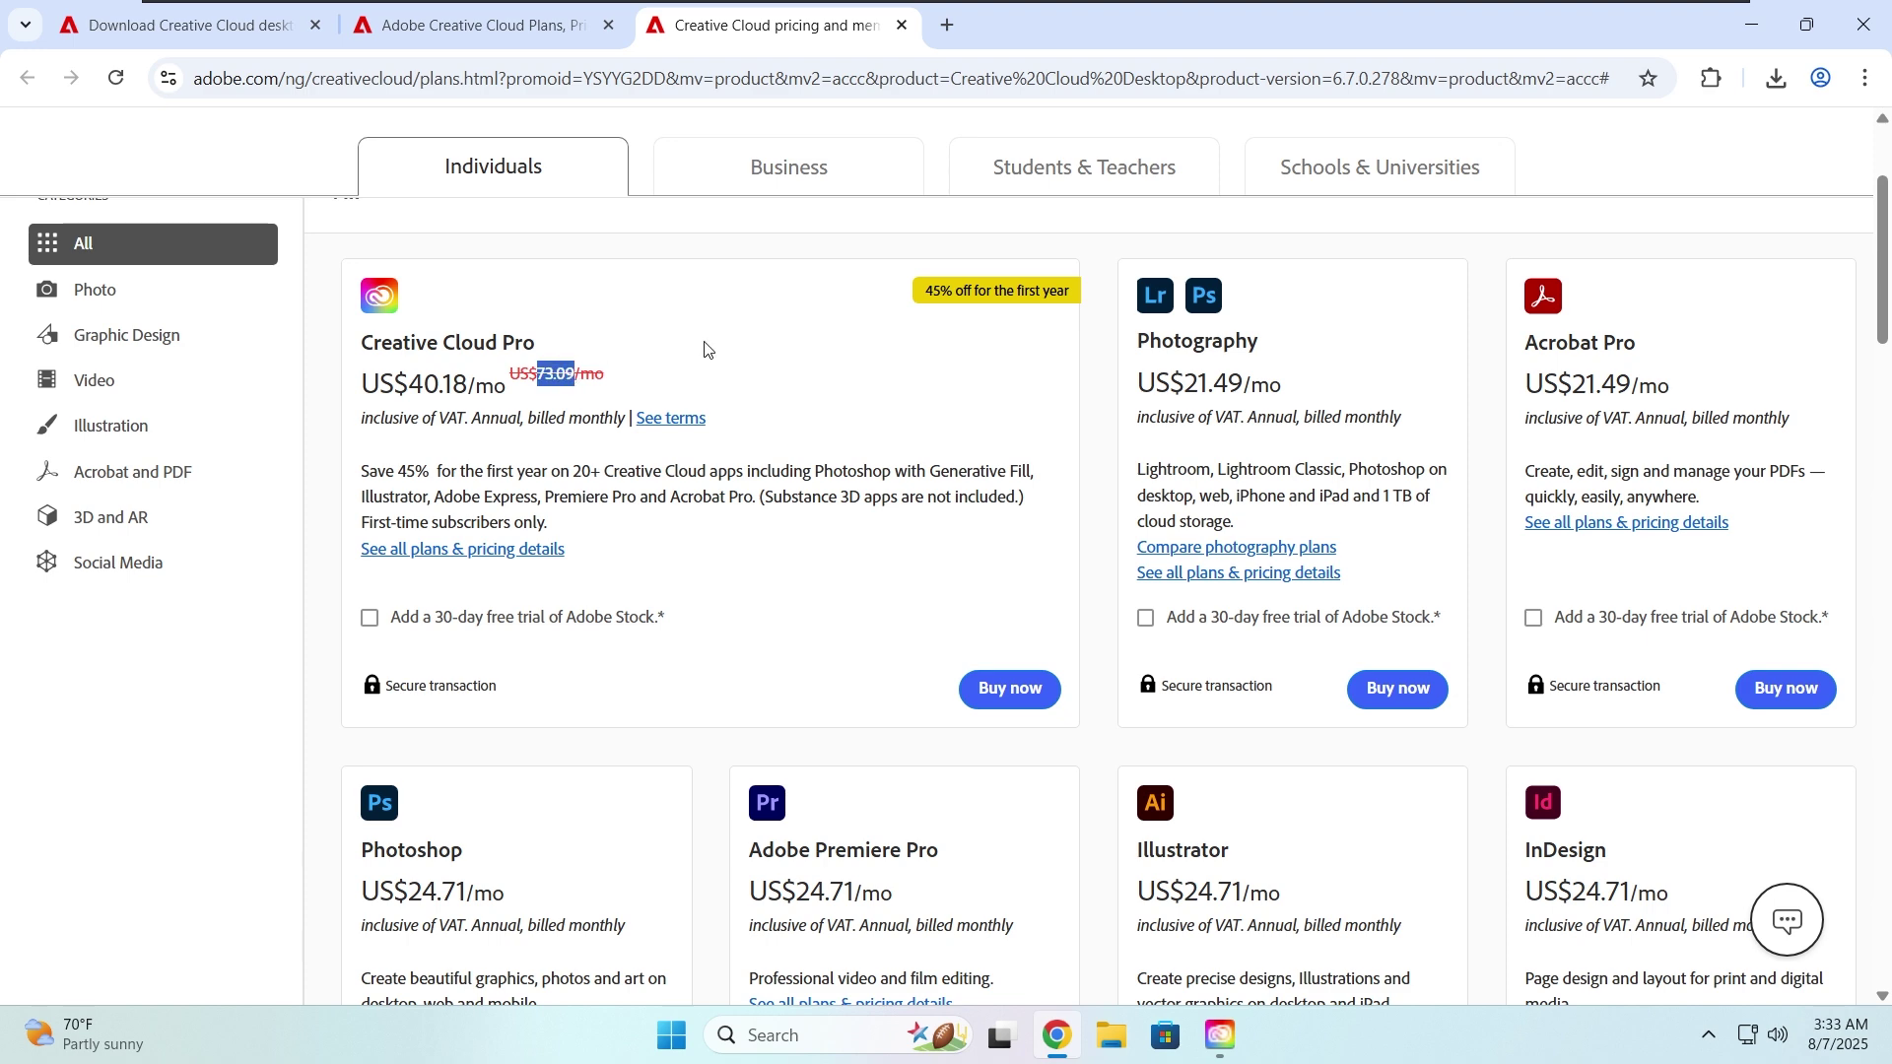
pyautogui.click(970, 397)
pyautogui.scroll(1, 1083, 591)
pyautogui.scroll(-1, 1393, 582)
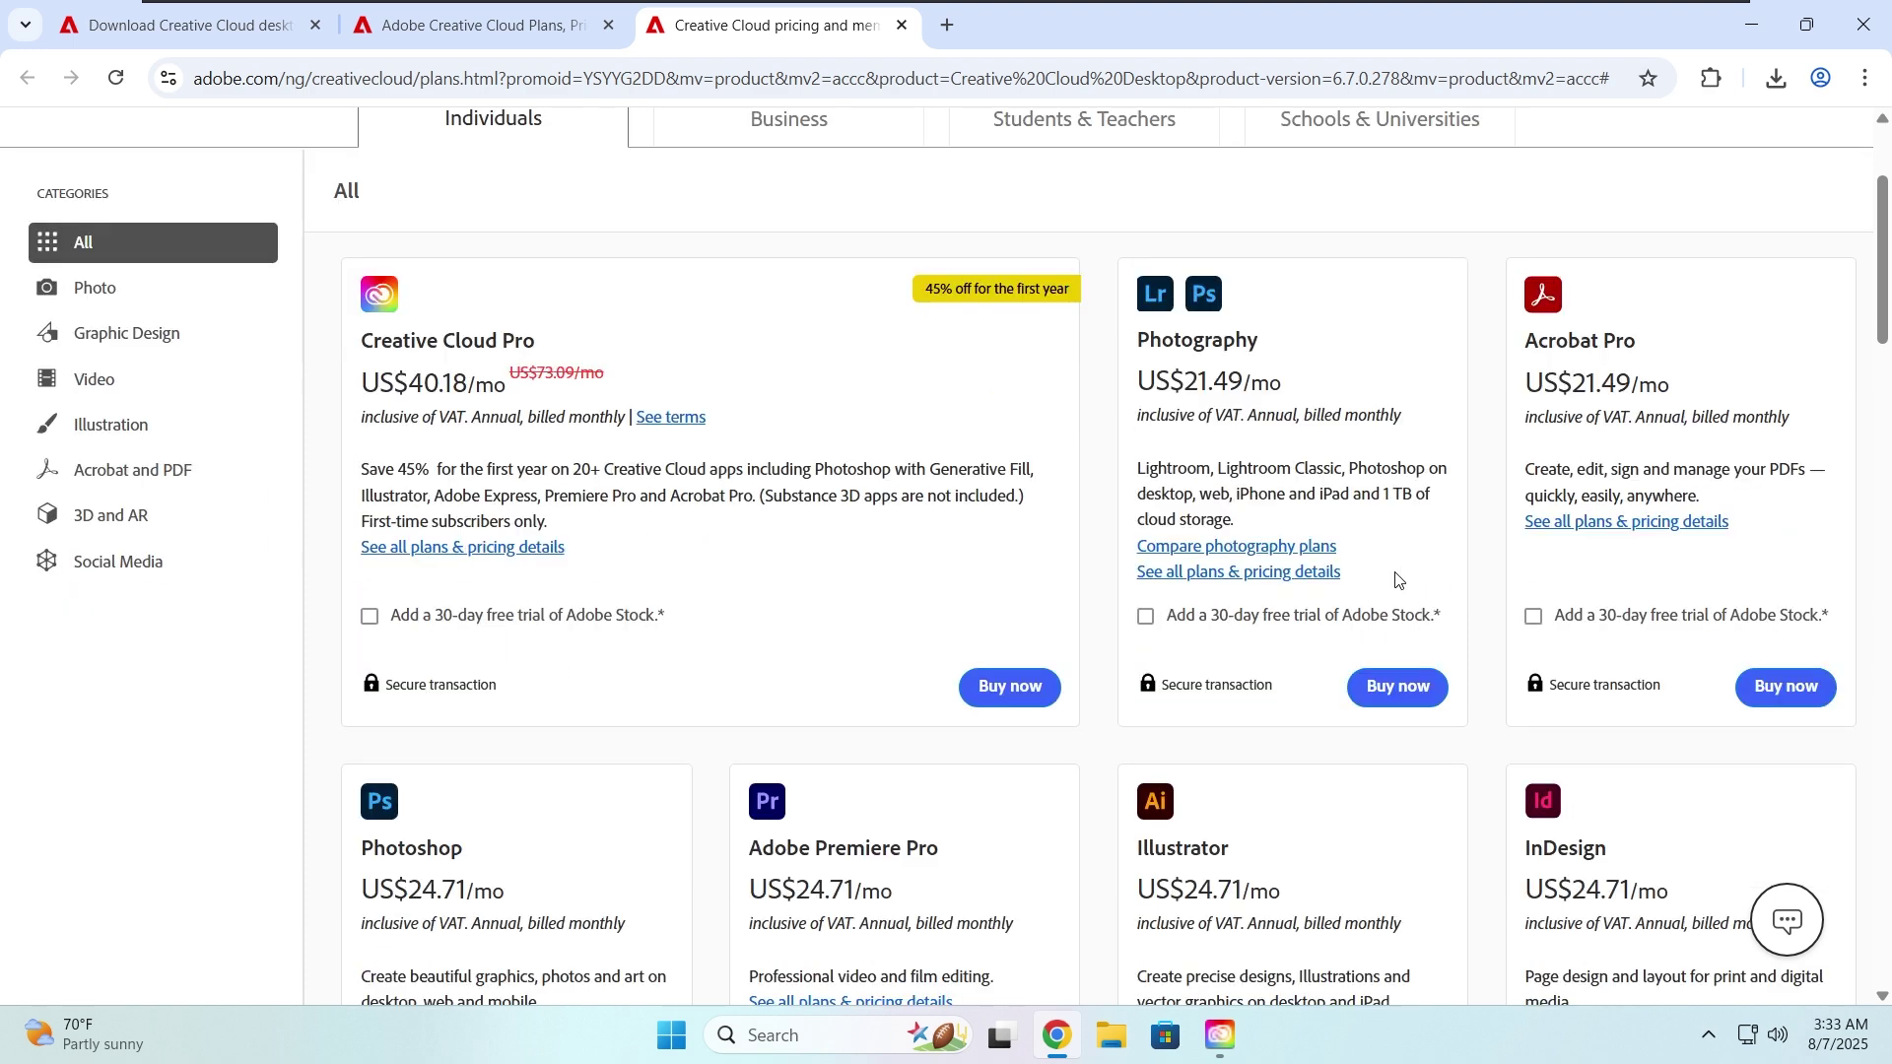
pyautogui.scroll(1, 1322, 530)
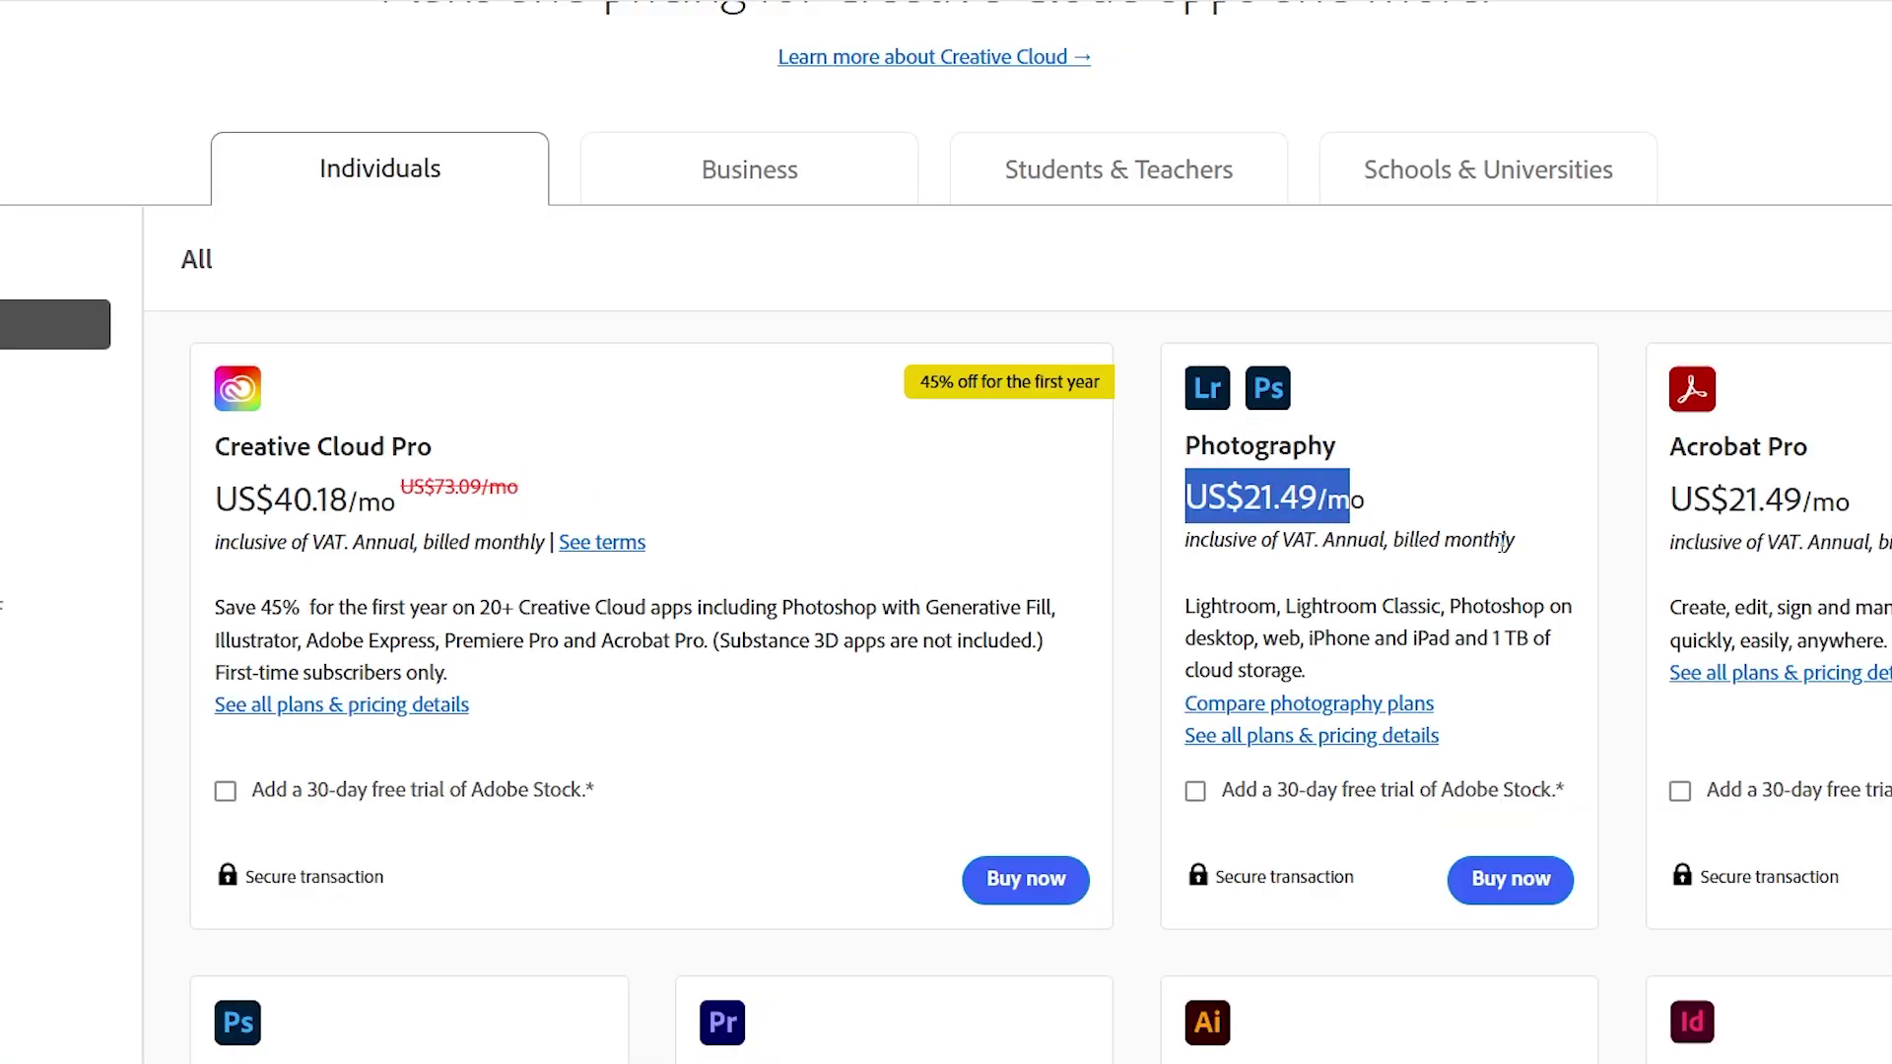
pyautogui.click(1500, 542)
pyautogui.scroll(-5, 1499, 523)
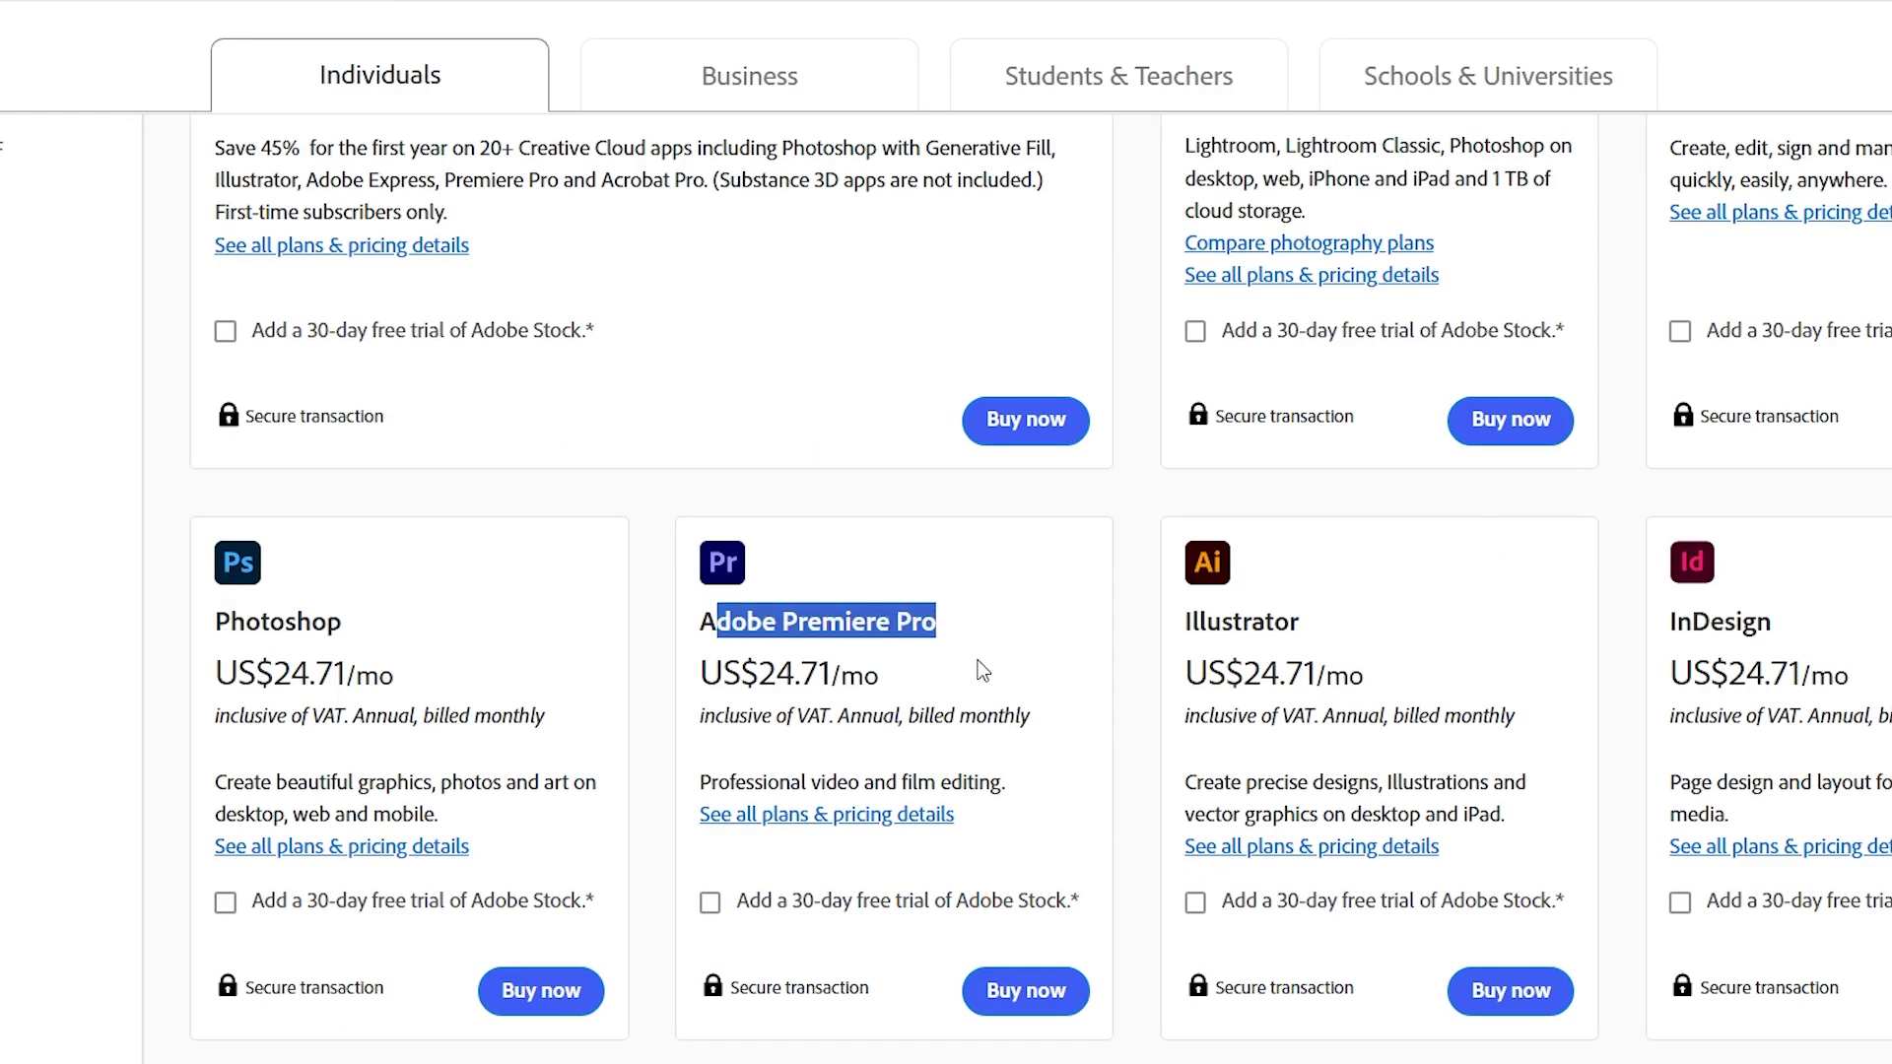
pyautogui.scroll(5, 970, 684)
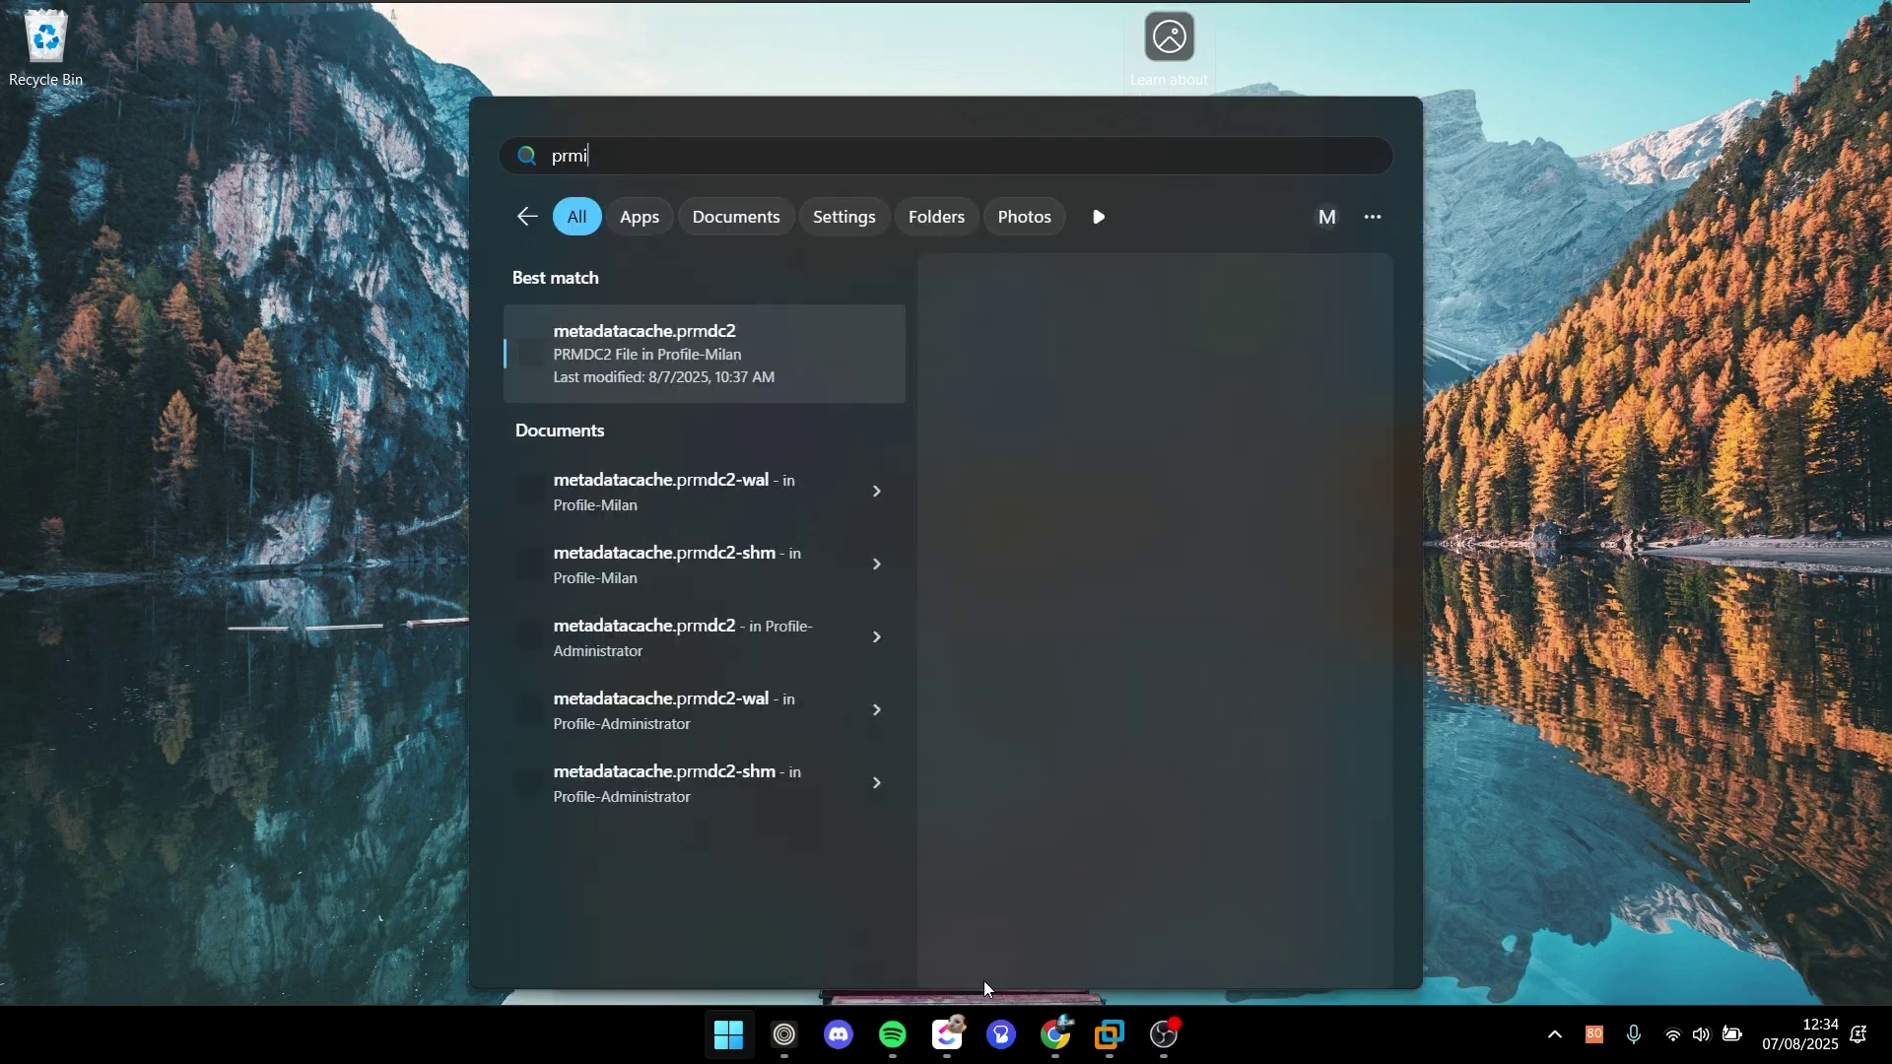
pyautogui.write('e')
# Step: Search 'pre' then 'photo' to confirm Premiere Pro 2025 and Photoshop 2025 are installed, then dismiss search
pyautogui.press('BackSpace')
pyautogui.press('BackSpace')
pyautogui.press('BackSpace')
pyautogui.write('e')
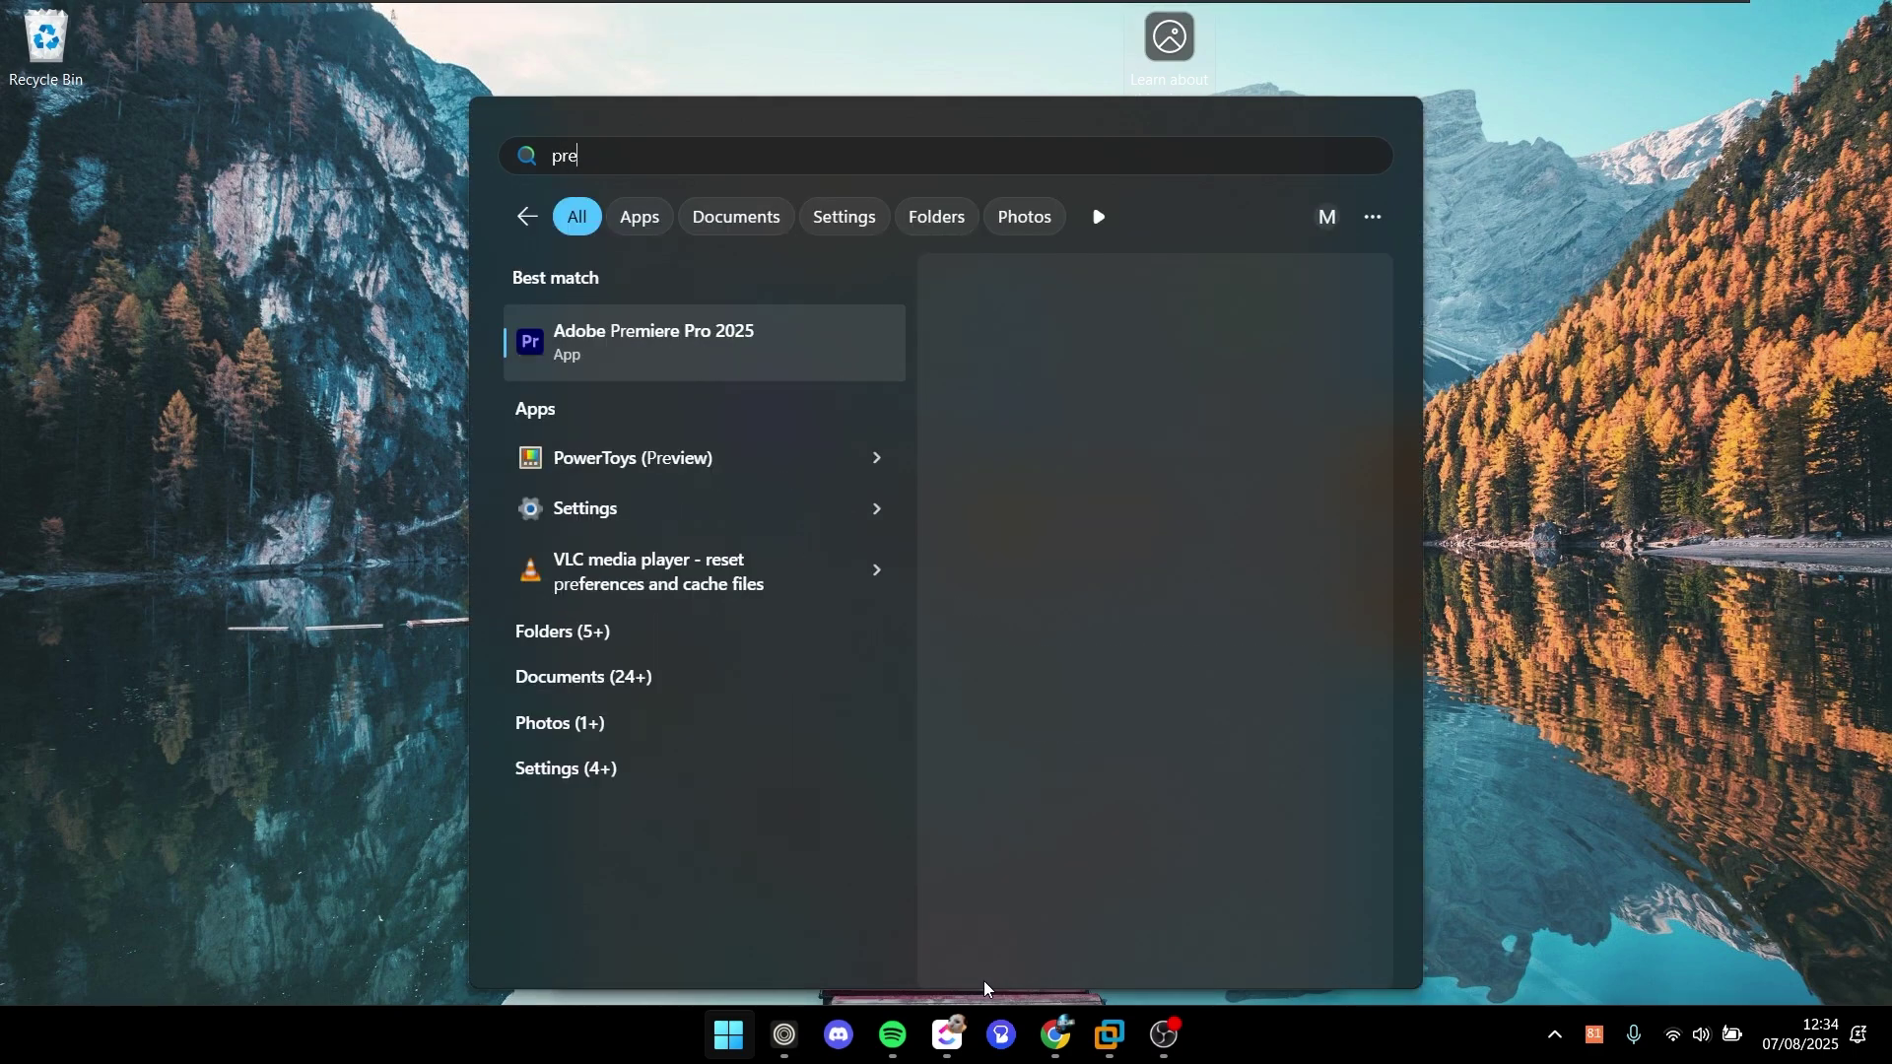
pyautogui.hotkey('ctrl', 'a')
pyautogui.write('photo')
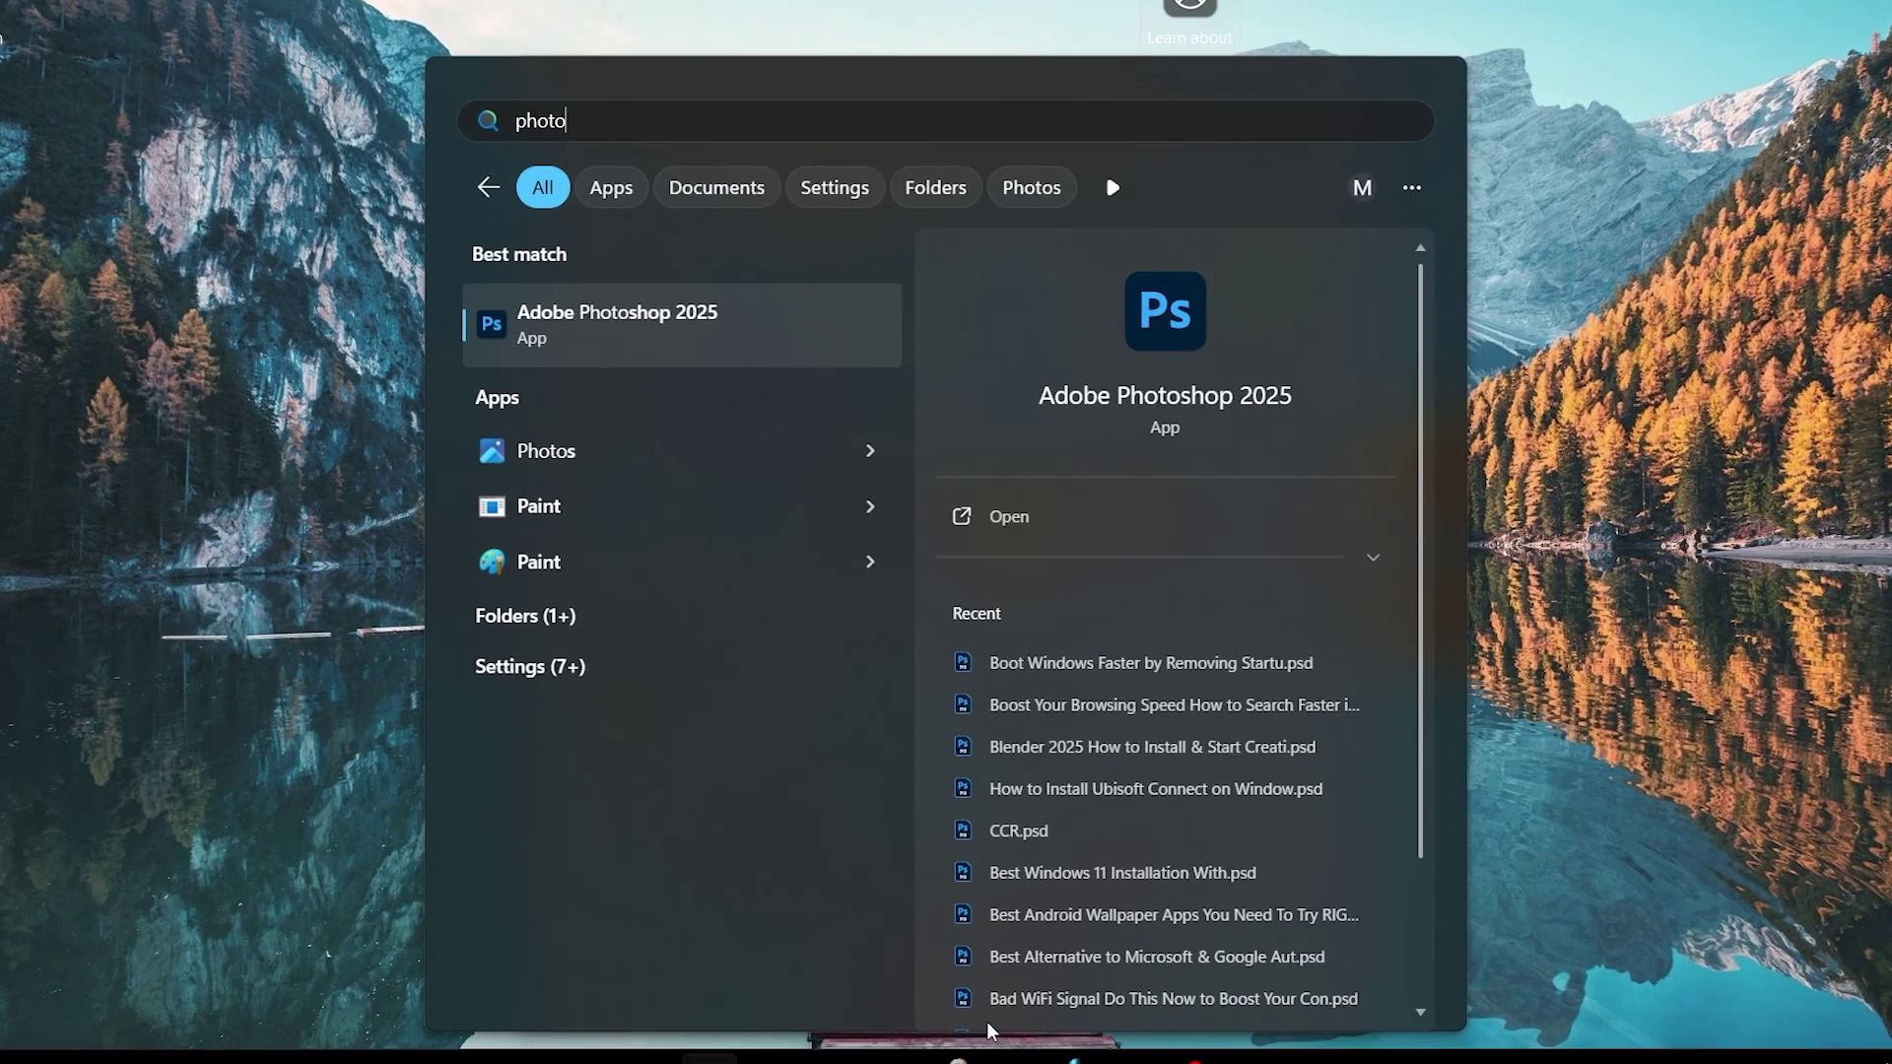
pyautogui.scroll(-2, 1244, 848)
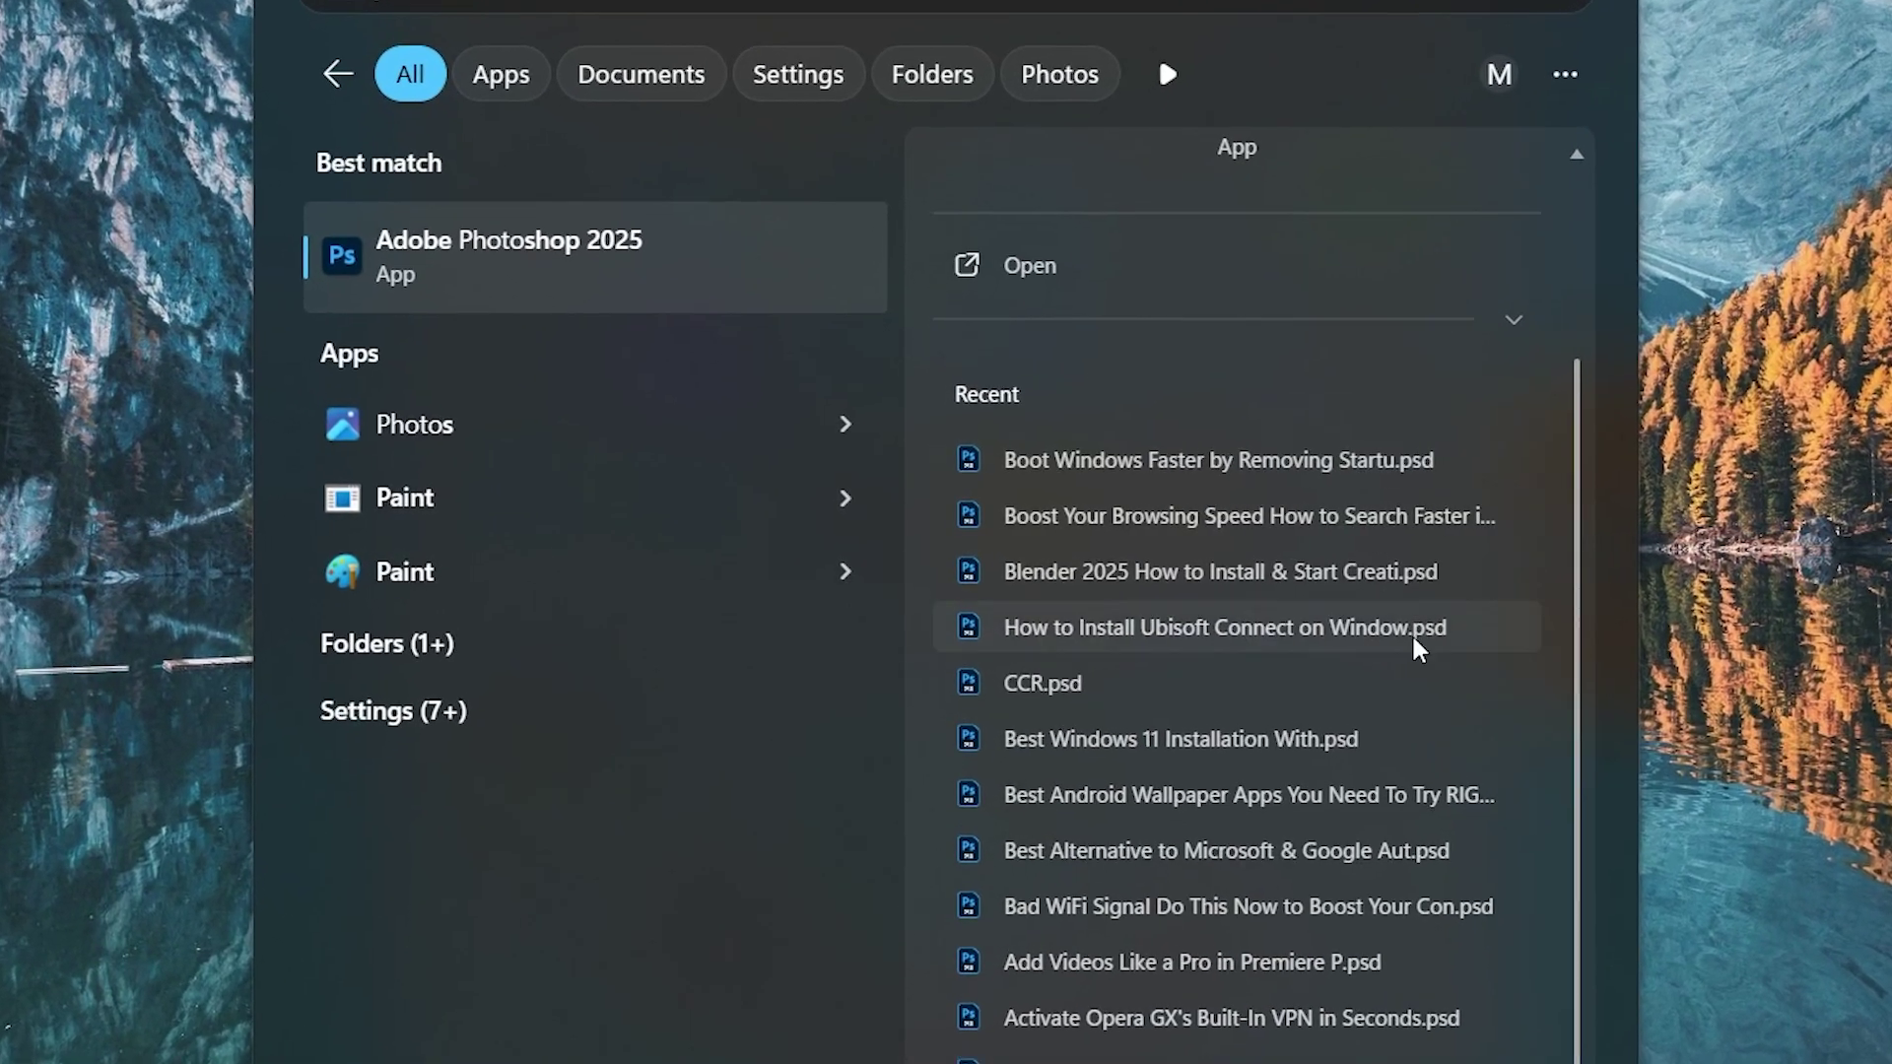
pyautogui.click(1103, 424)
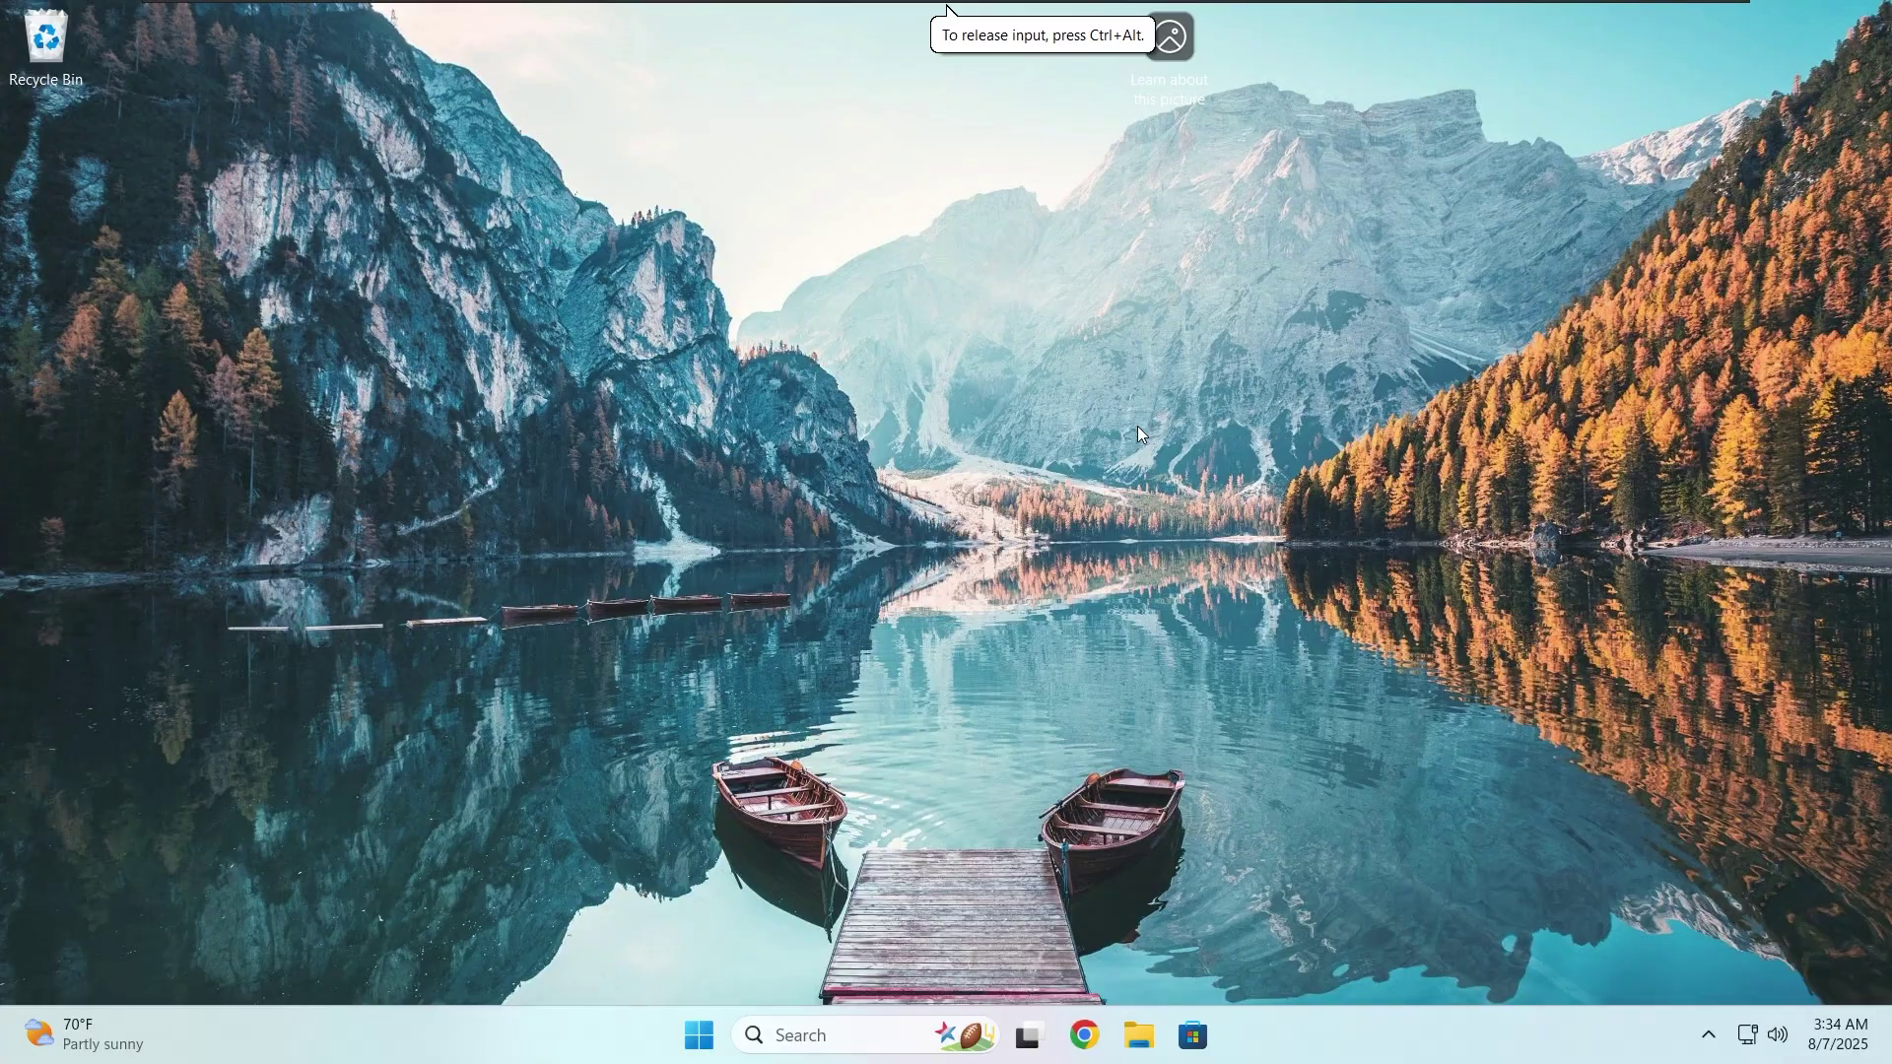